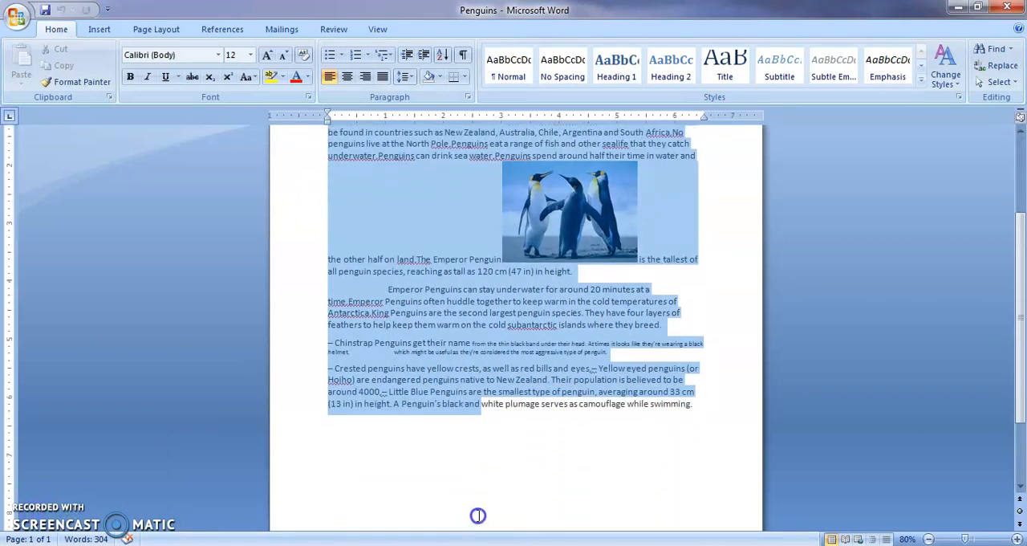
# Switch to the Penguins -Edited document window and scroll through its first page.
pyautogui.moveTo(1021, 297); pyautogui.dragTo(1009, 165)
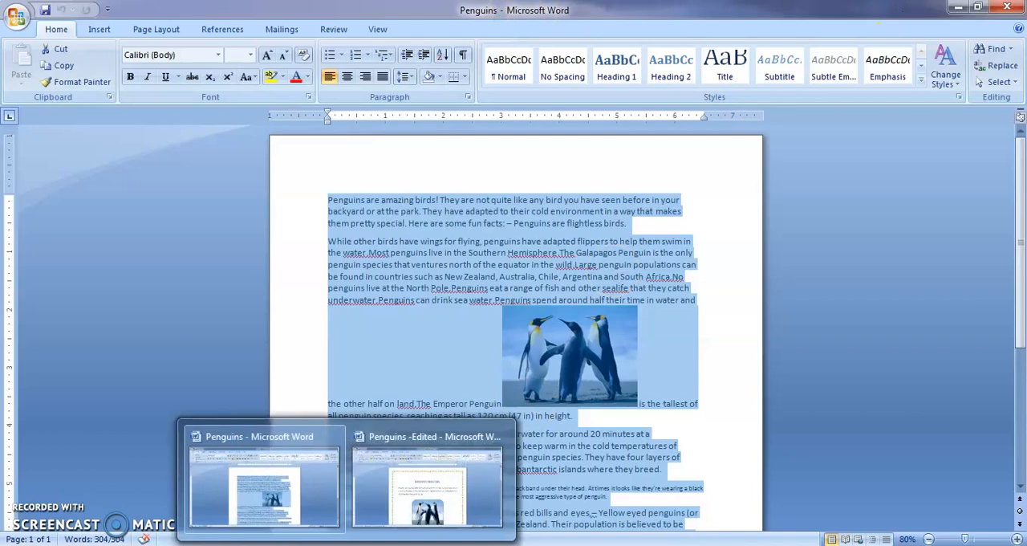
pyautogui.click(426, 495)
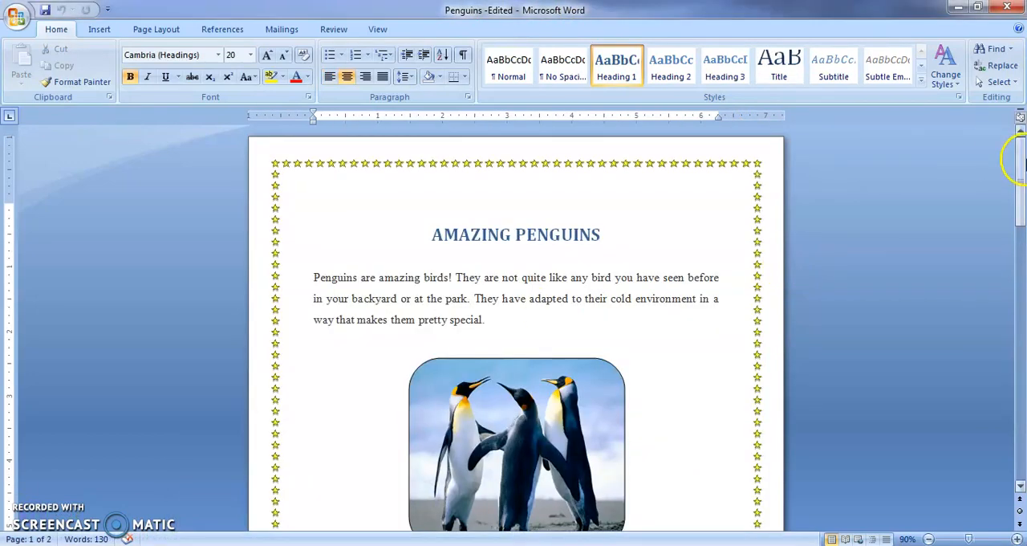
pyautogui.moveTo(1022, 161); pyautogui.dragTo(1022, 199)
pyautogui.click(1010, 166)
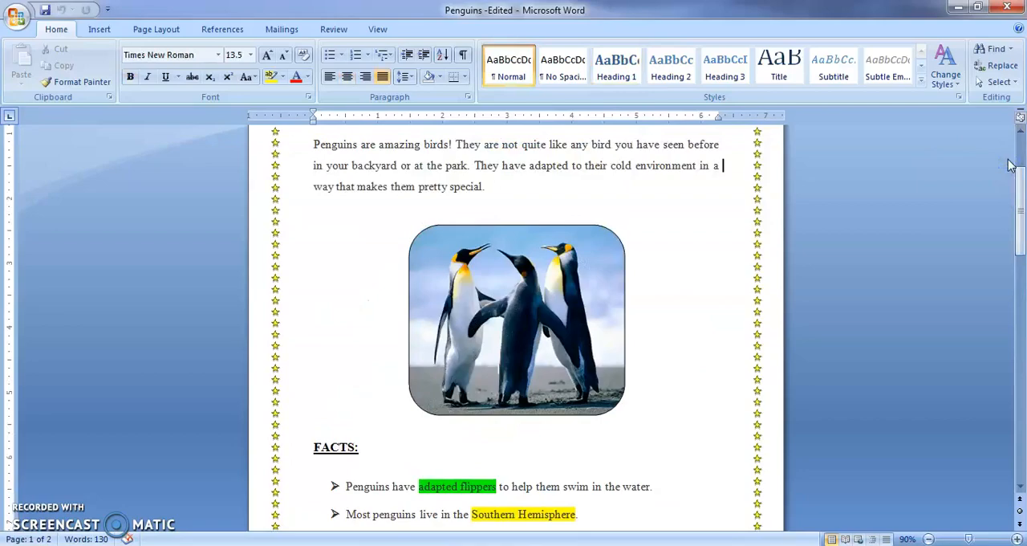
# Minimize the Word window to the desktop and switch back to it.
pyautogui.click(957, 8)
pyautogui.click(961, 8)
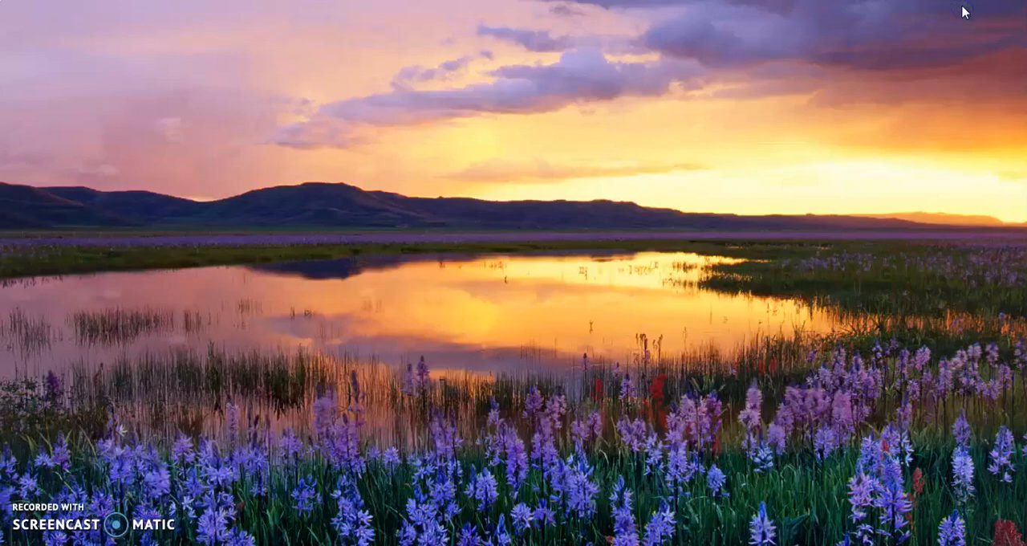
pyautogui.hotkey('alt', 'Tab')
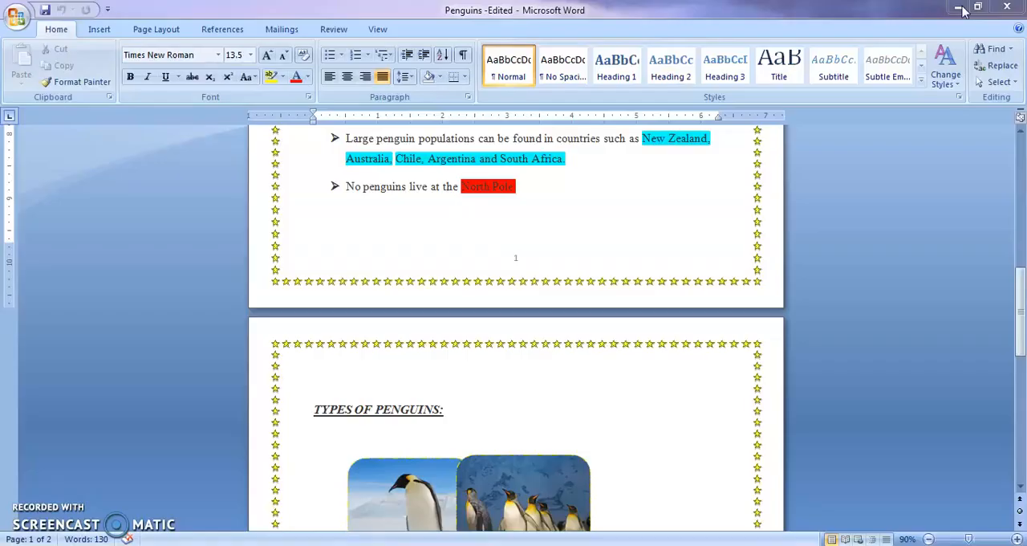
# Scroll through the pages of the Penguins -Edited document.
pyautogui.scroll(10, 964, 10)
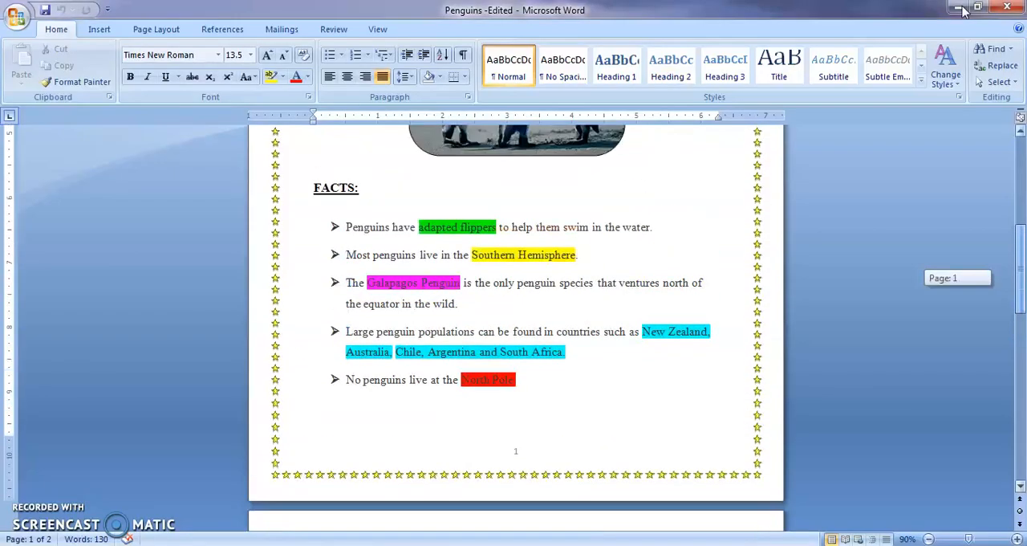
pyautogui.scroll(-10, 963, 9)
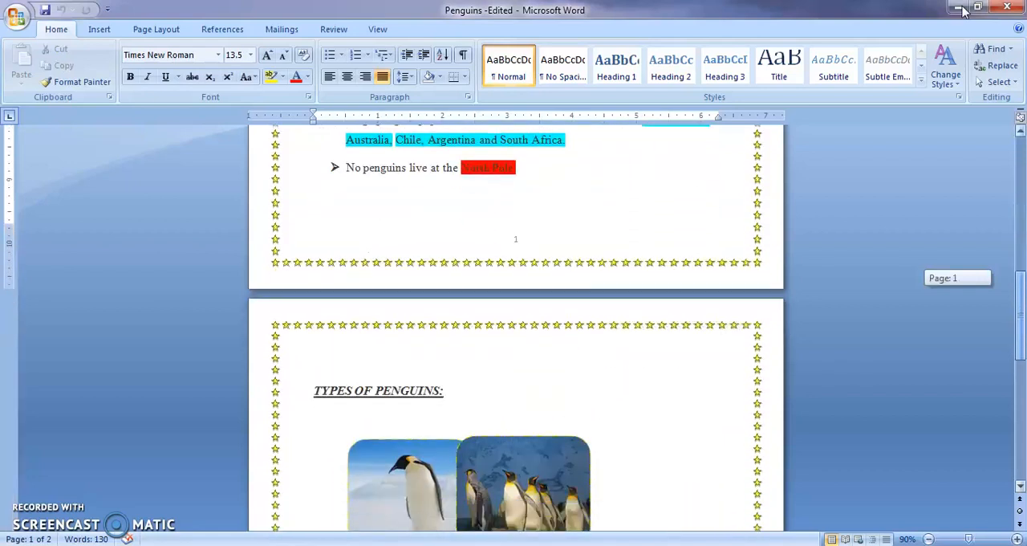
pyautogui.scroll(-4, 963, 10)
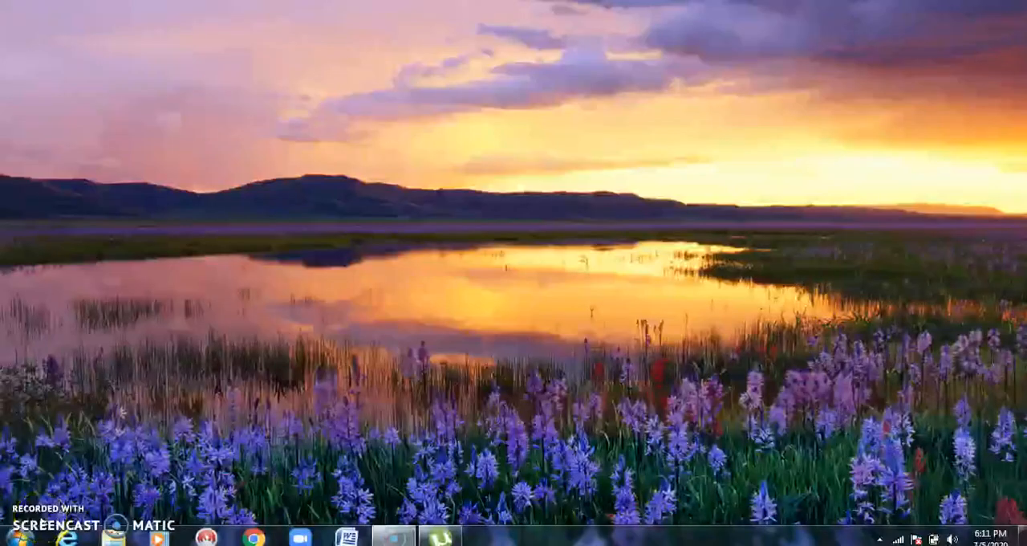
# Launch Microsoft Office Word 2007 by searching for MICROSOFT WORD from the Start menu.
pyautogui.click(18, 537)
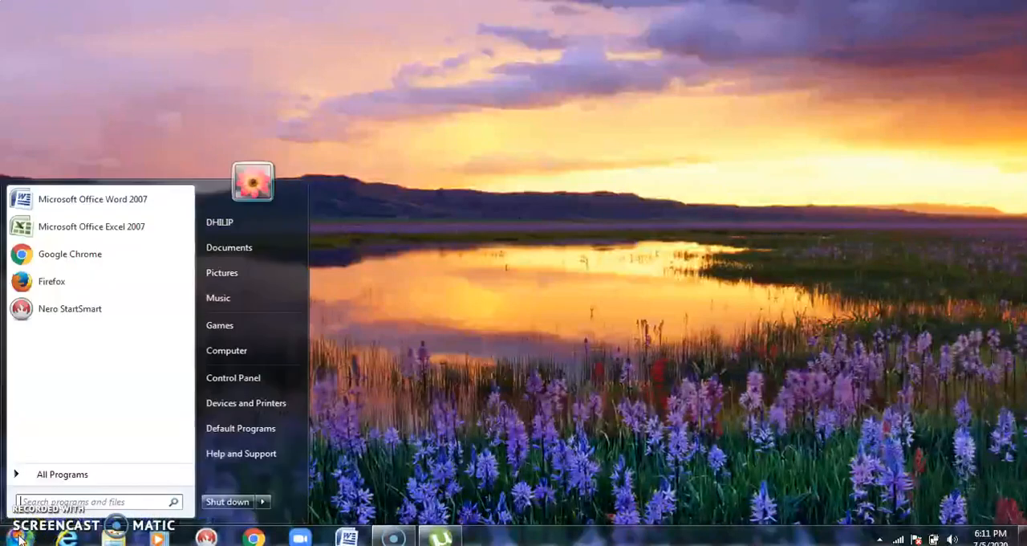
pyautogui.click(59, 500)
pyautogui.write('M')
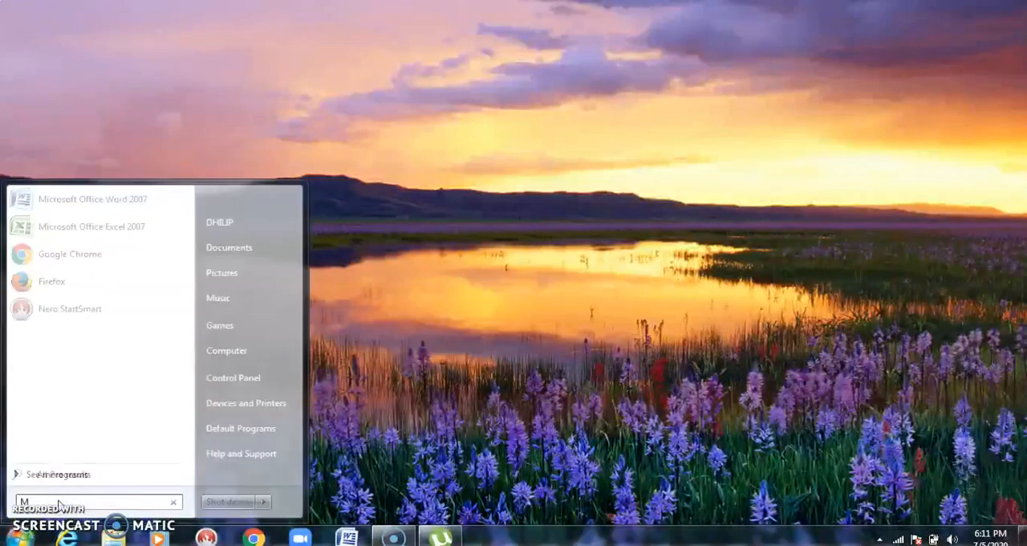
pyautogui.write('ICROSOFT')
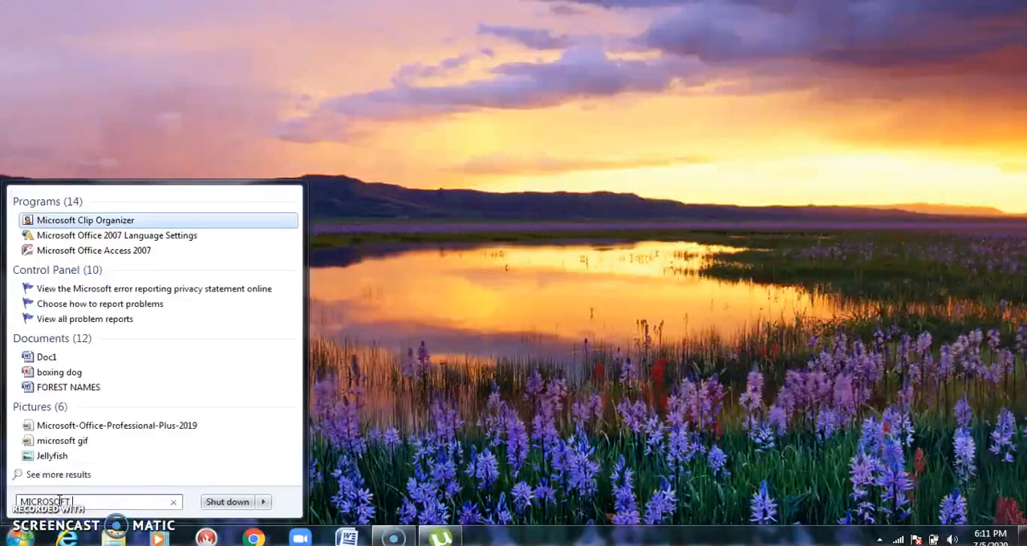
pyautogui.write(' WORD')
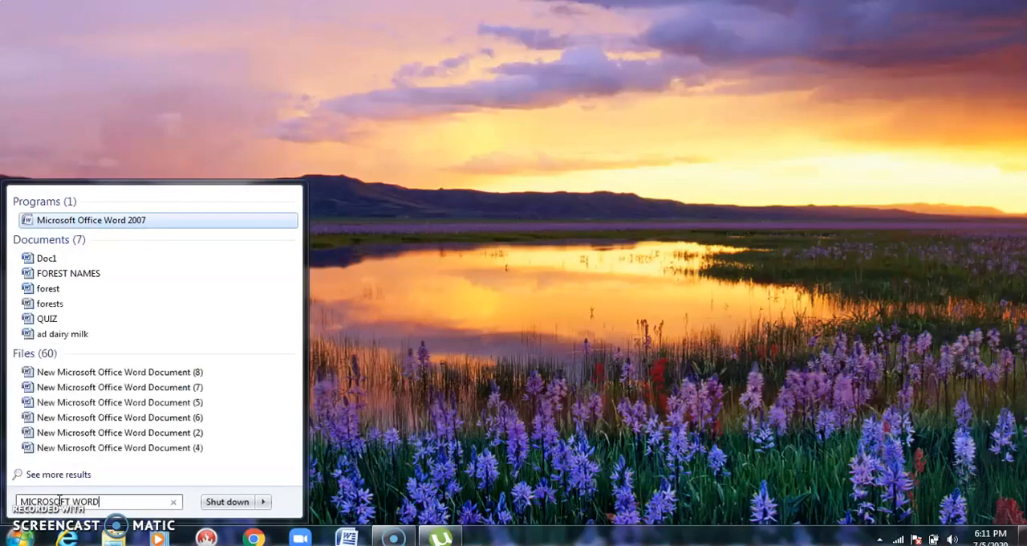
pyautogui.click(66, 223)
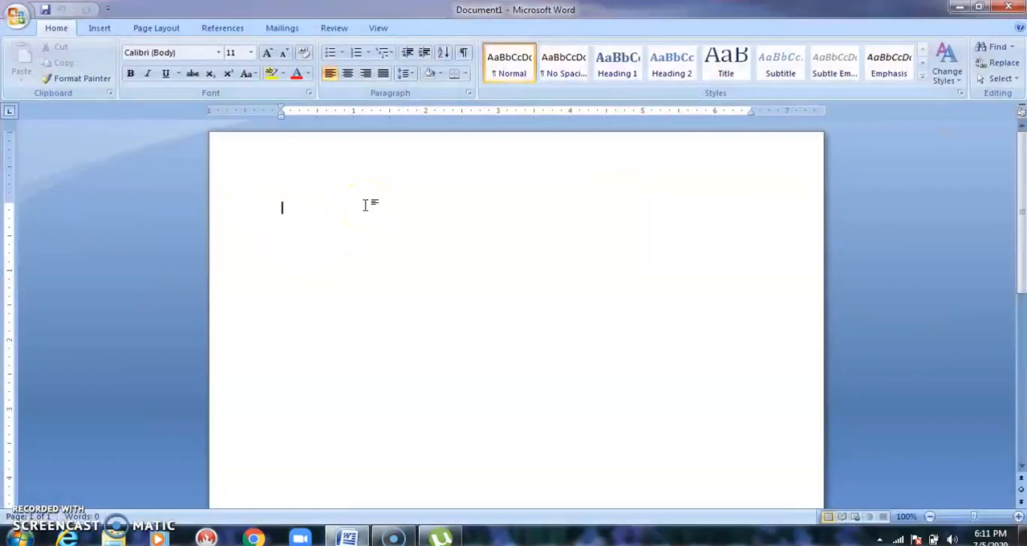
# Restore the new Word window to a smaller size and maximize it again.
pyautogui.click(478, 13)
pyautogui.click(530, 18)
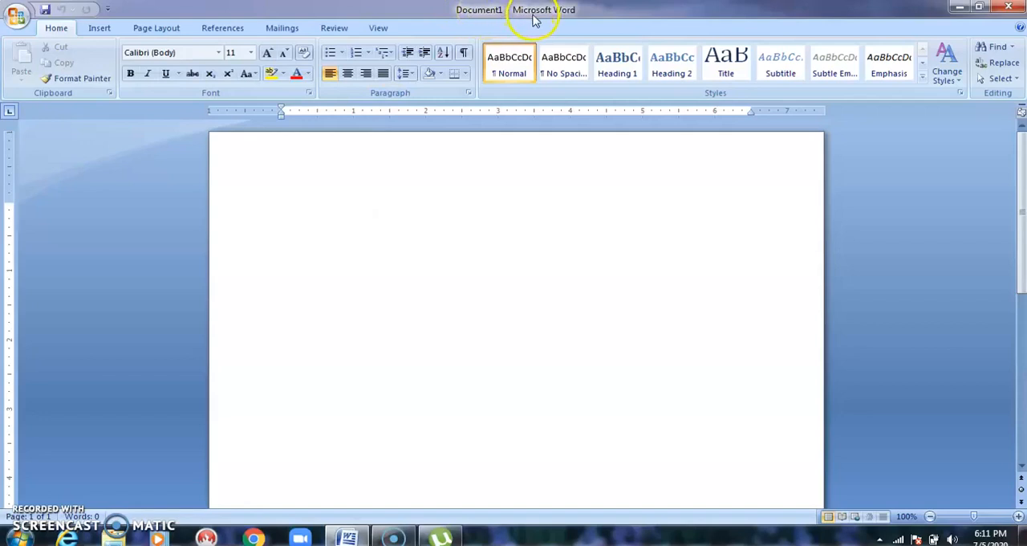
pyautogui.click(982, 10)
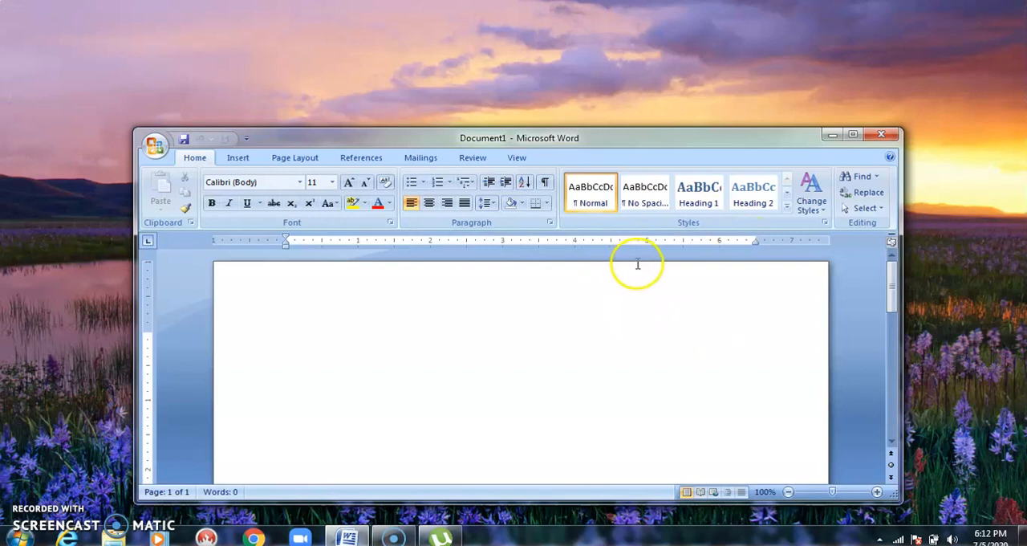
pyautogui.click(847, 141)
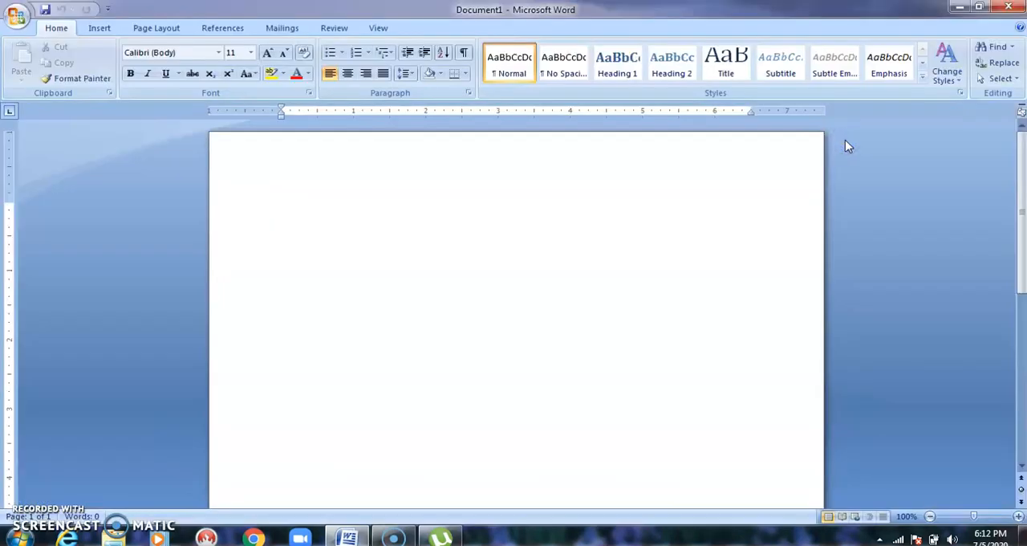
# Minimize Word, browse the desktop's New file submenu, and bring Word back from the taskbar.
pyautogui.click(967, 8)
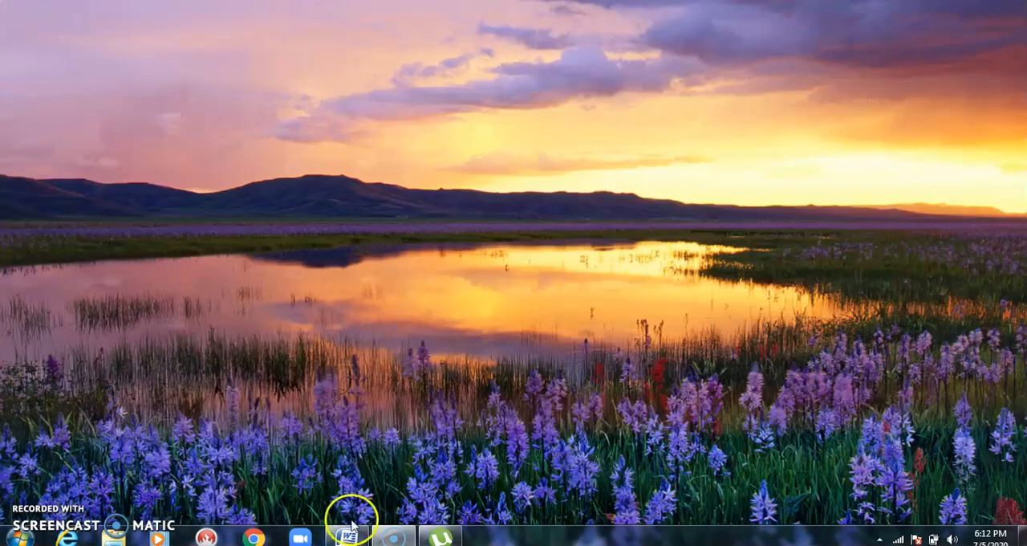
pyautogui.rightClick(382, 300)
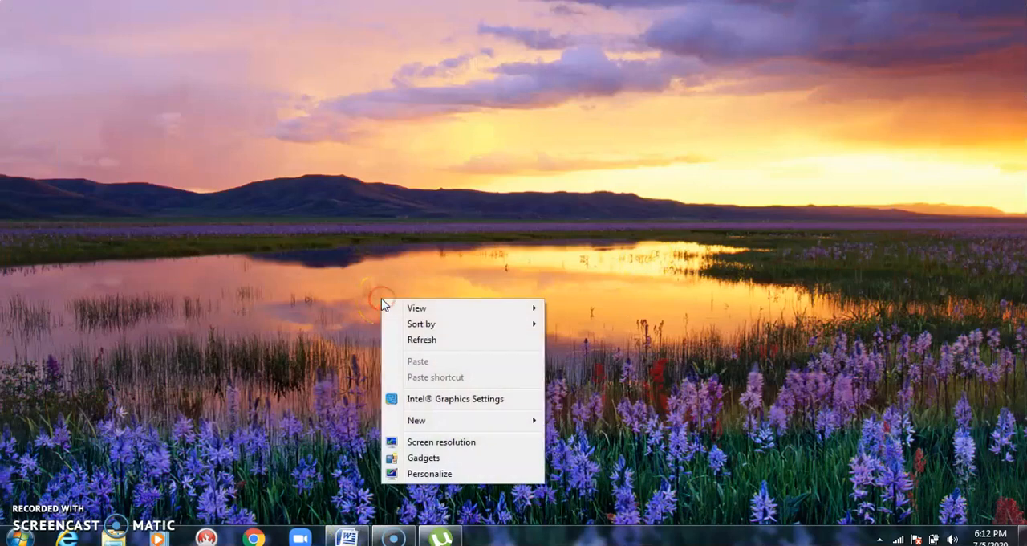
pyautogui.moveTo(420, 420)
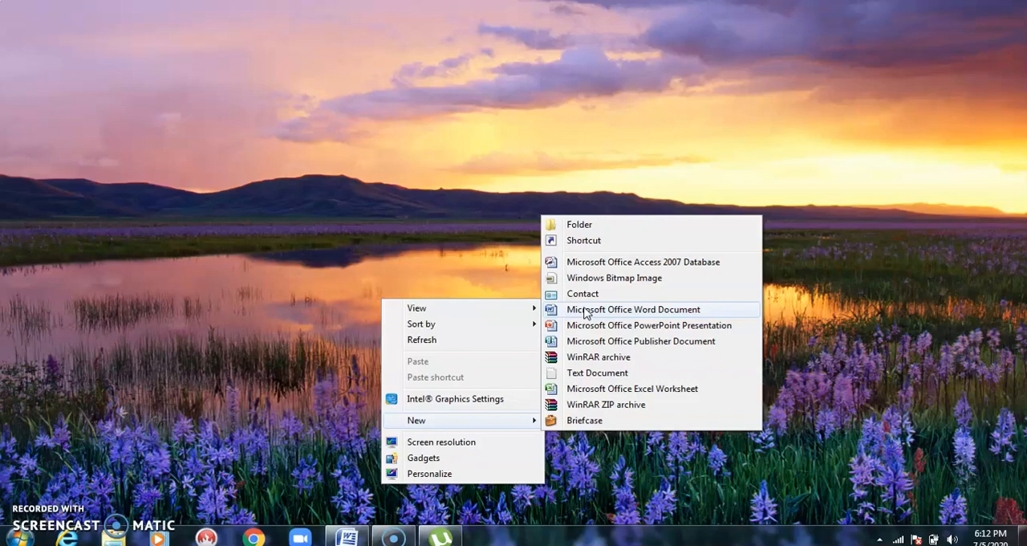
pyautogui.click(341, 530)
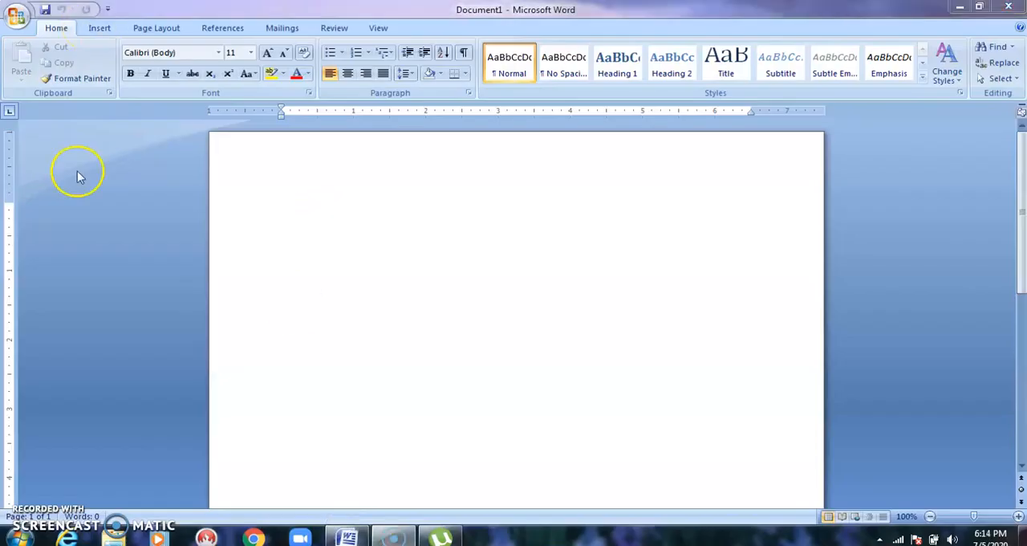
pyautogui.click(18, 18)
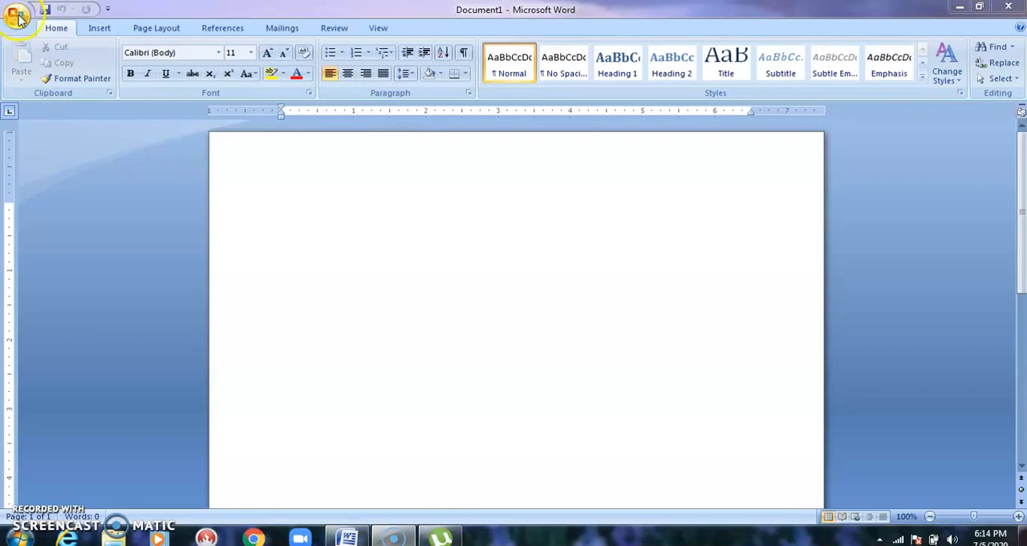
pyautogui.click(17, 18)
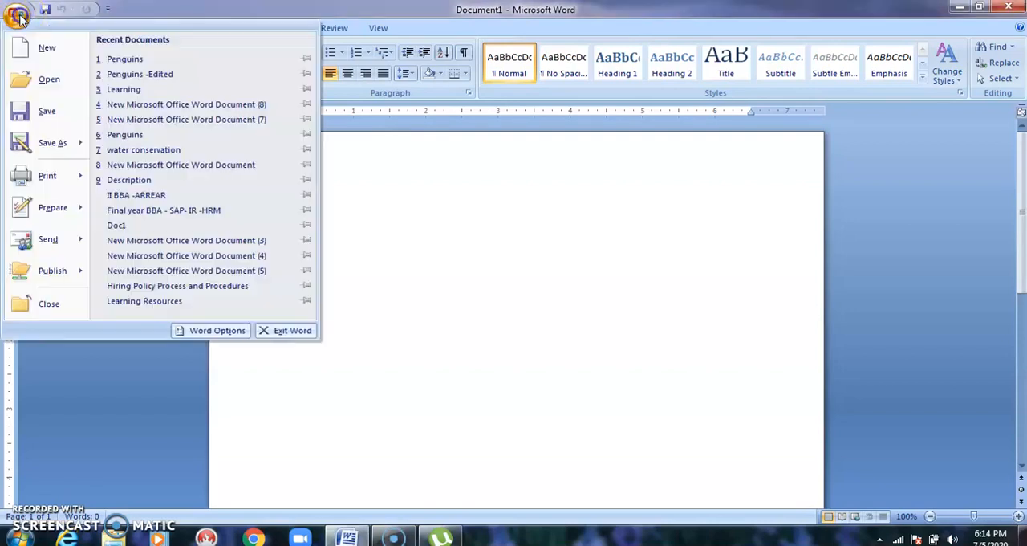
pyautogui.click(36, 46)
pyautogui.click(907, 48)
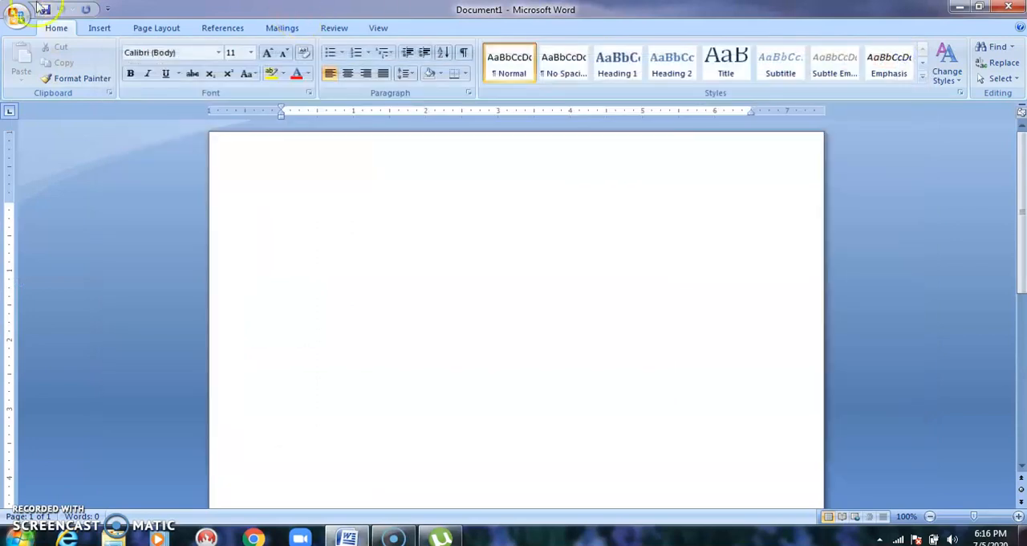
# Create a new blank document from the New Document dialog.
pyautogui.click(17, 18)
pyautogui.click(27, 48)
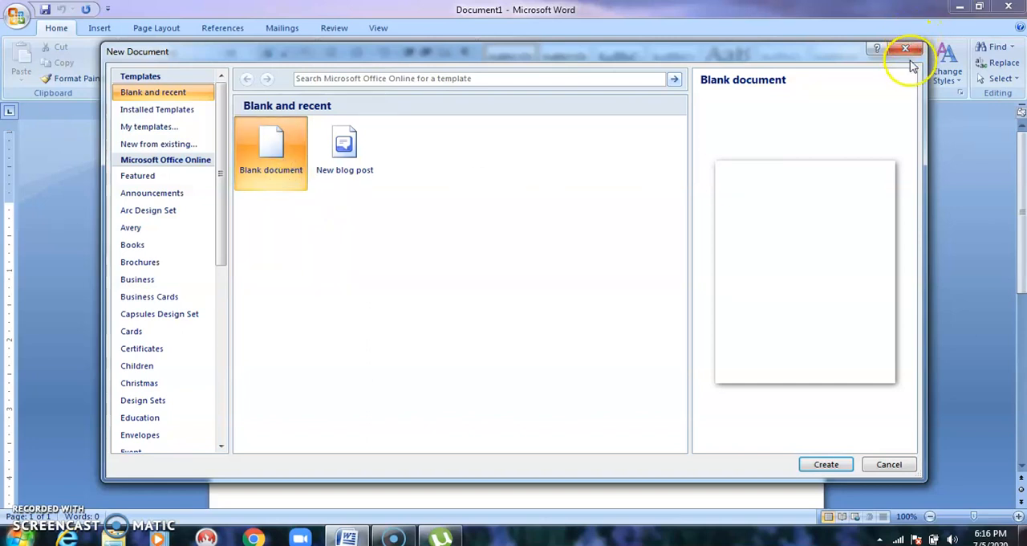
pyautogui.click(841, 466)
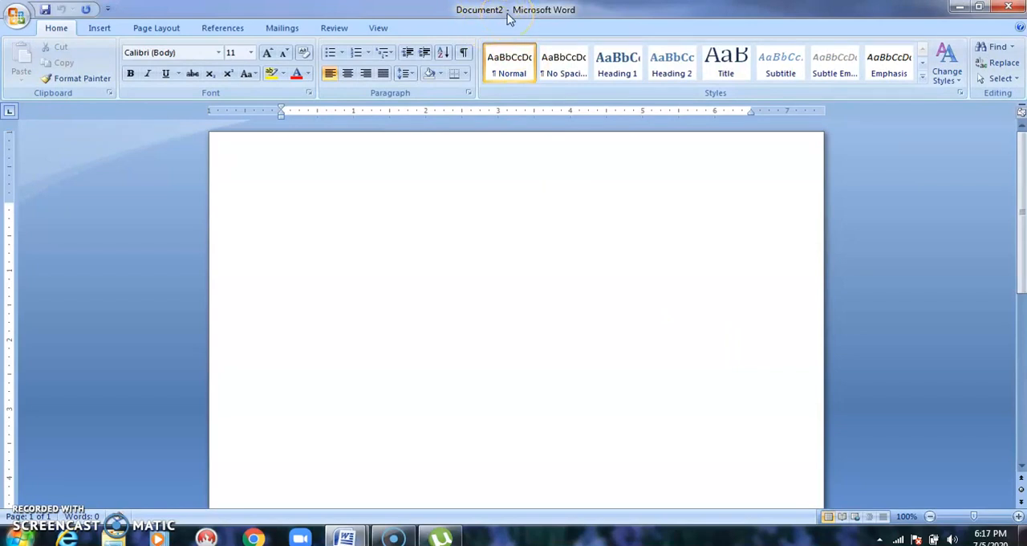
# Minimize the new Document2 window and place the cursor in Document1.
pyautogui.click(955, 8)
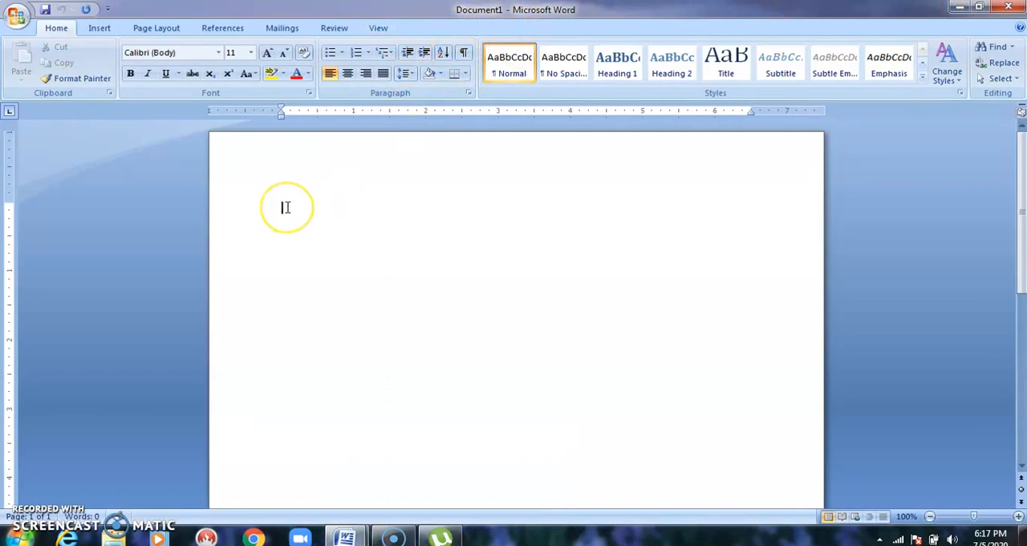
pyautogui.click(333, 228)
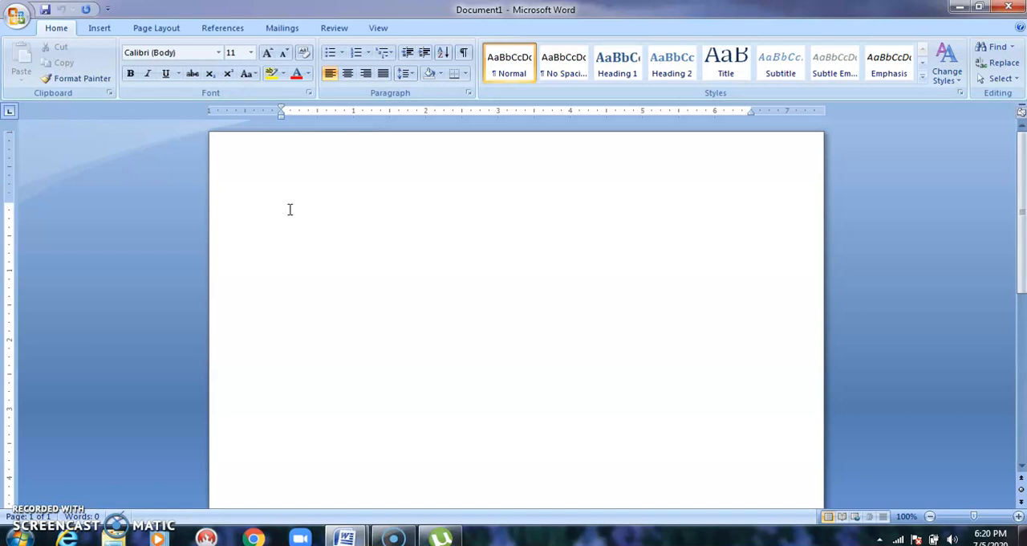
# Open the recent document Learning.
pyautogui.click(16, 14)
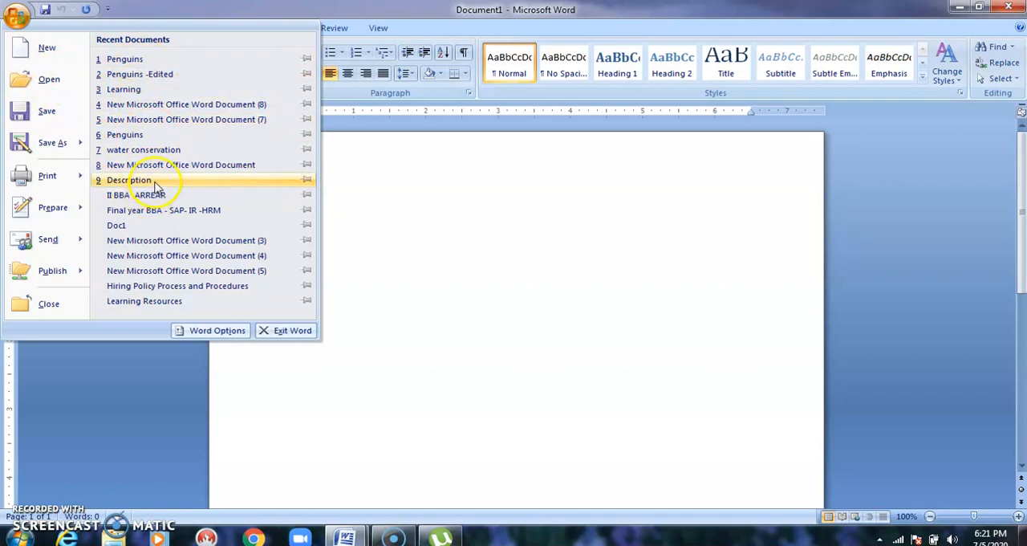
pyautogui.click(166, 91)
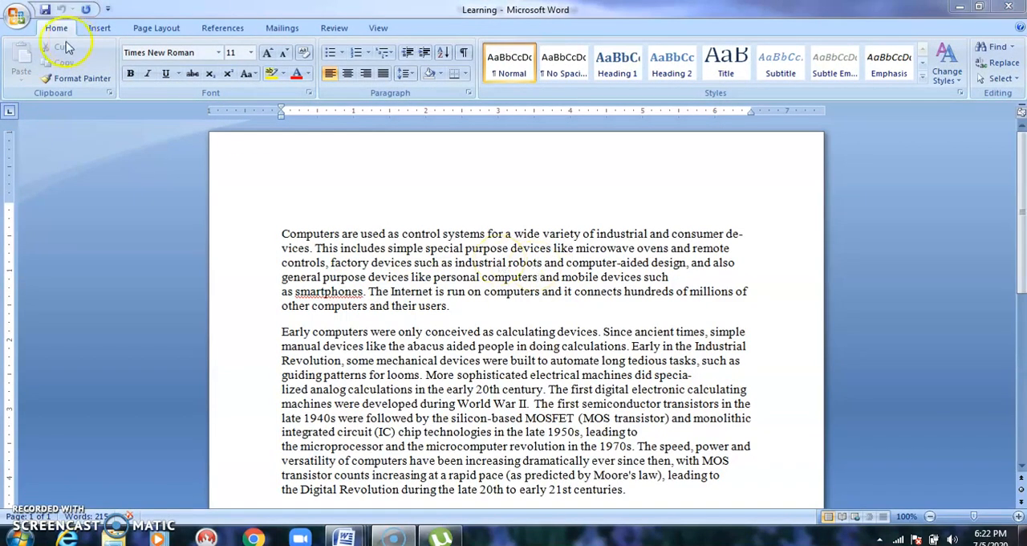
# Browse Local Disk (E) and the Documents library in the Open dialog, closing it without opening a file.
pyautogui.click(16, 18)
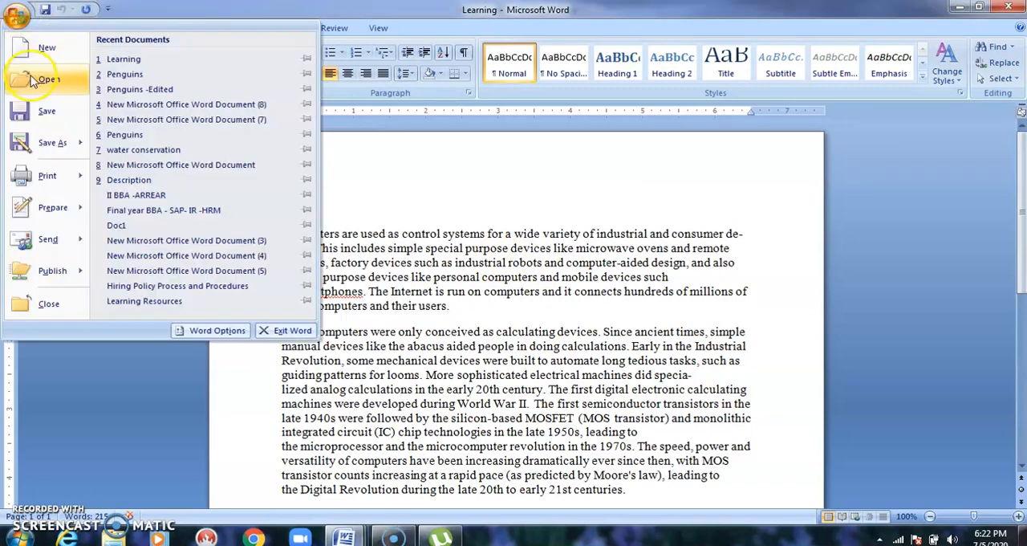
pyautogui.click(45, 79)
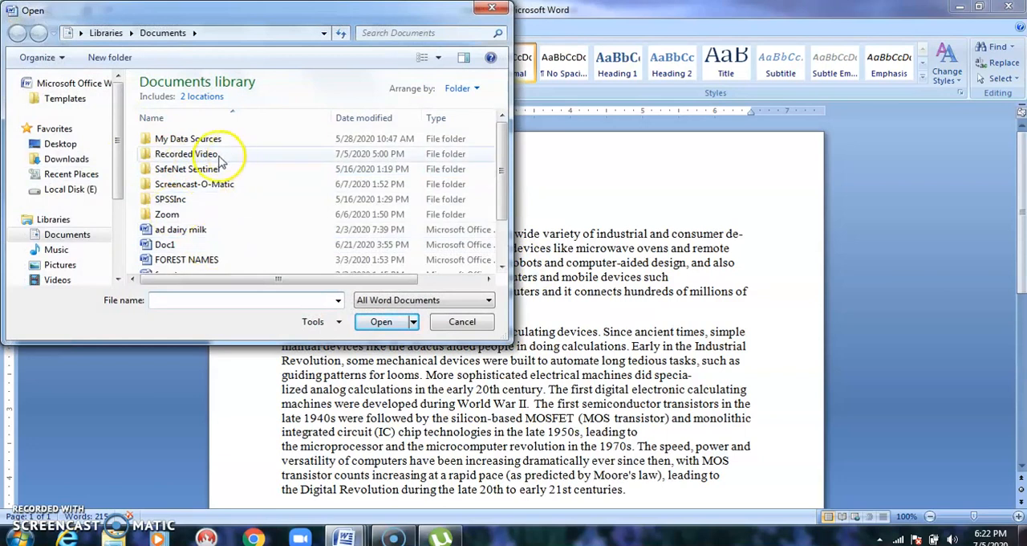
pyautogui.click(87, 190)
pyautogui.click(72, 234)
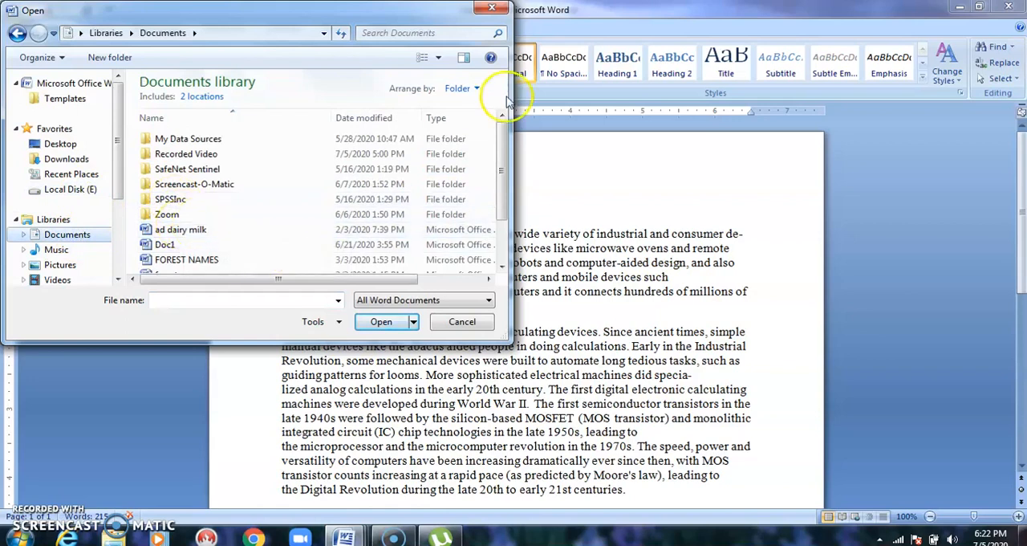
pyautogui.click(492, 12)
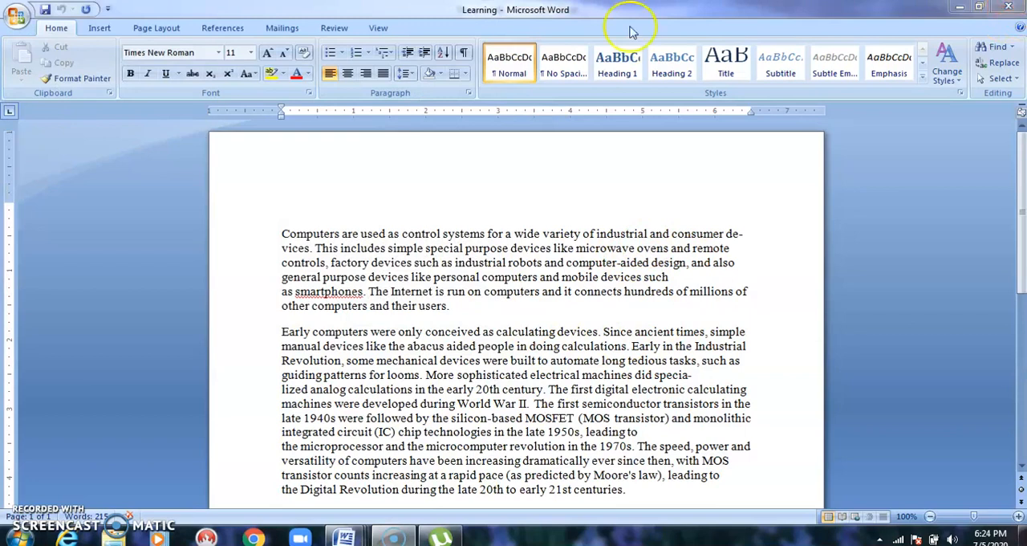
# Close the Learning document.
pyautogui.click(16, 13)
pyautogui.click(36, 314)
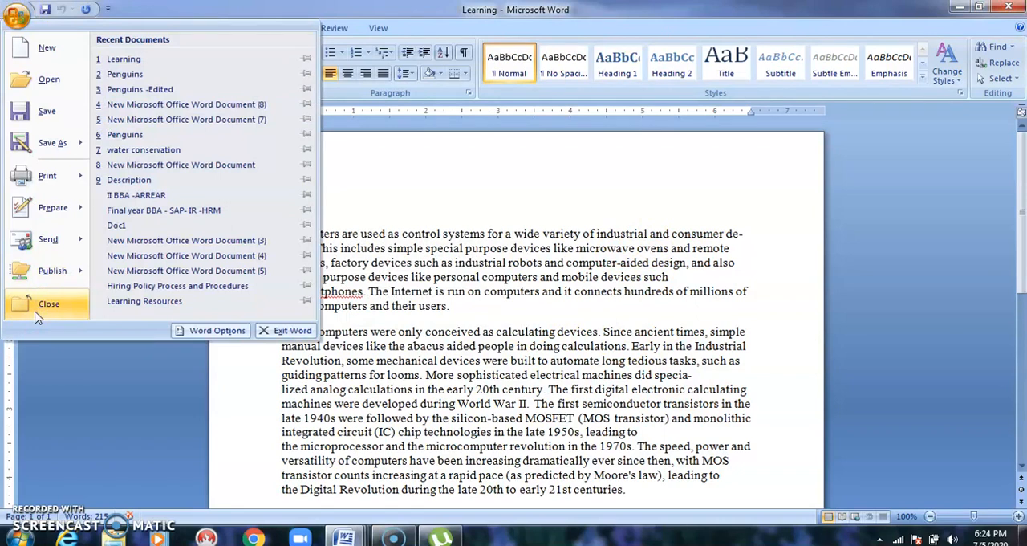
pyautogui.click(35, 314)
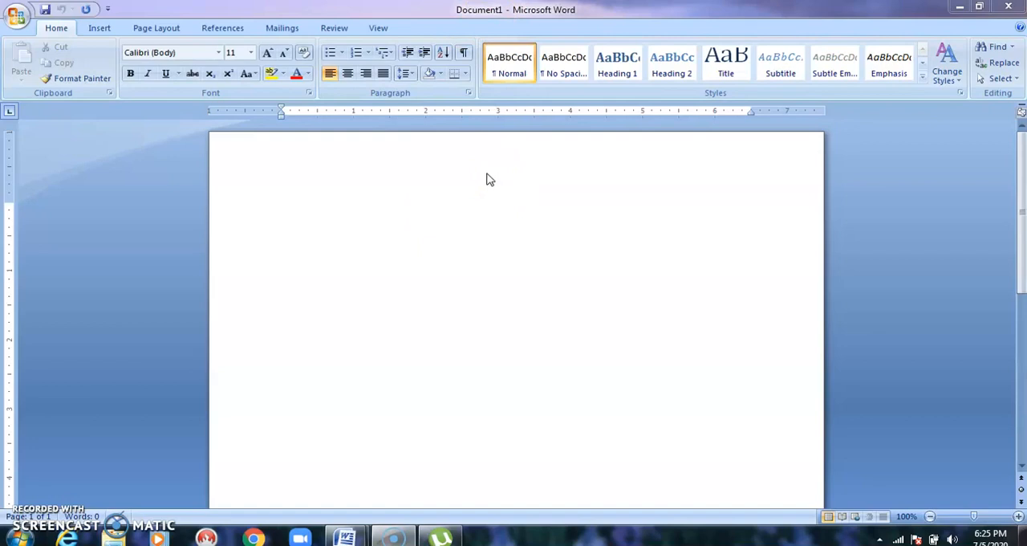
pyautogui.click(18, 19)
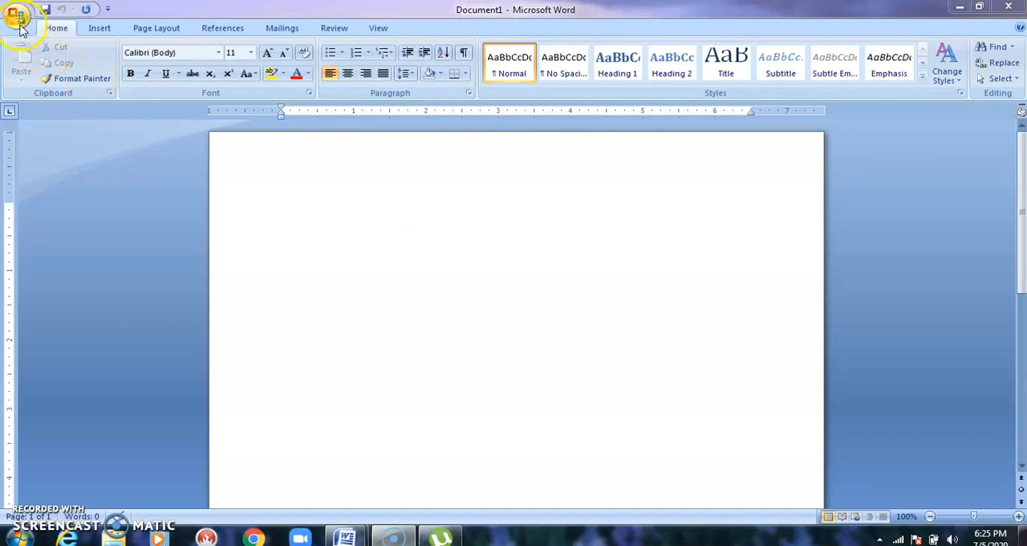
pyautogui.click(46, 11)
pyautogui.click(24, 18)
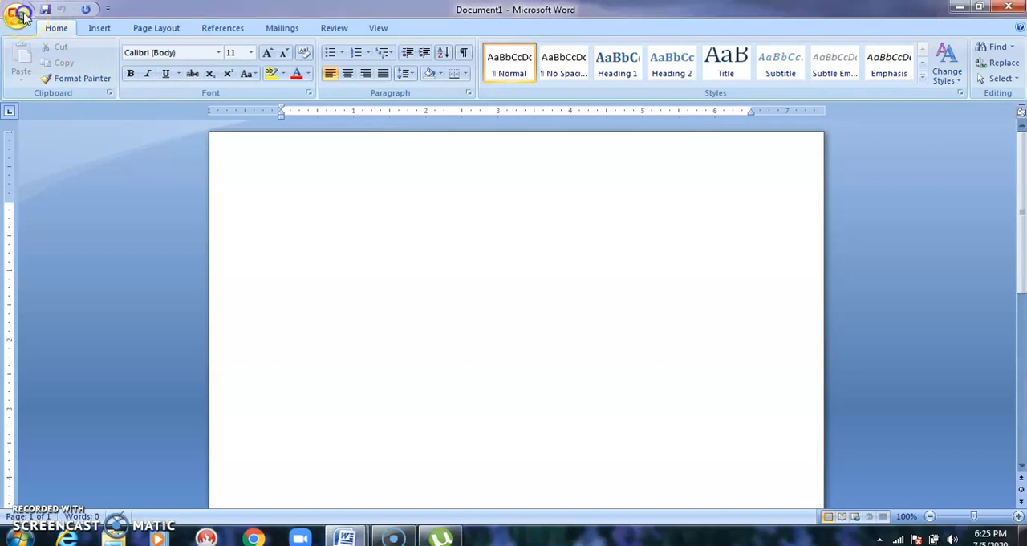
# Save the blank document as a Word Document named Online tutoring sessions in My Documents.
pyautogui.click(19, 16)
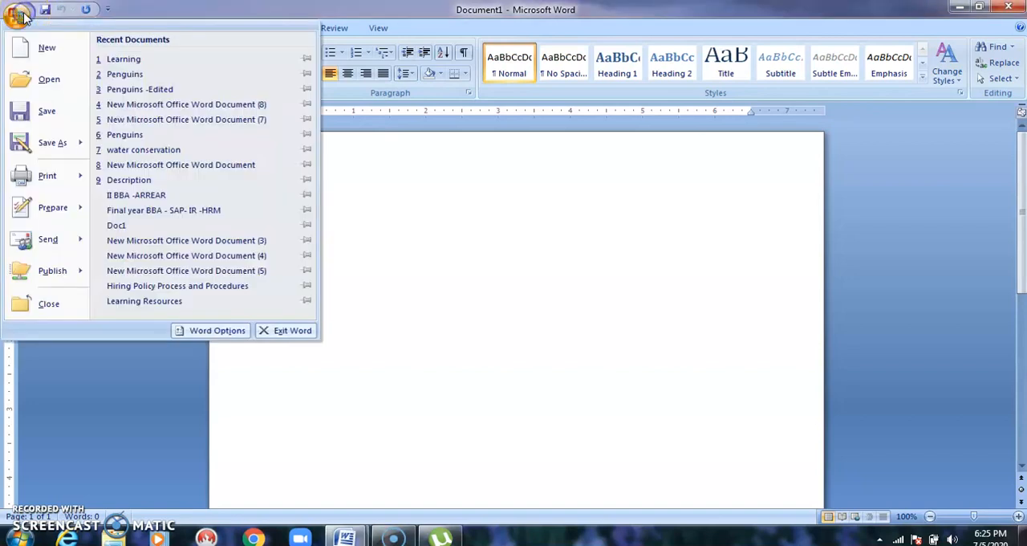
pyautogui.click(32, 110)
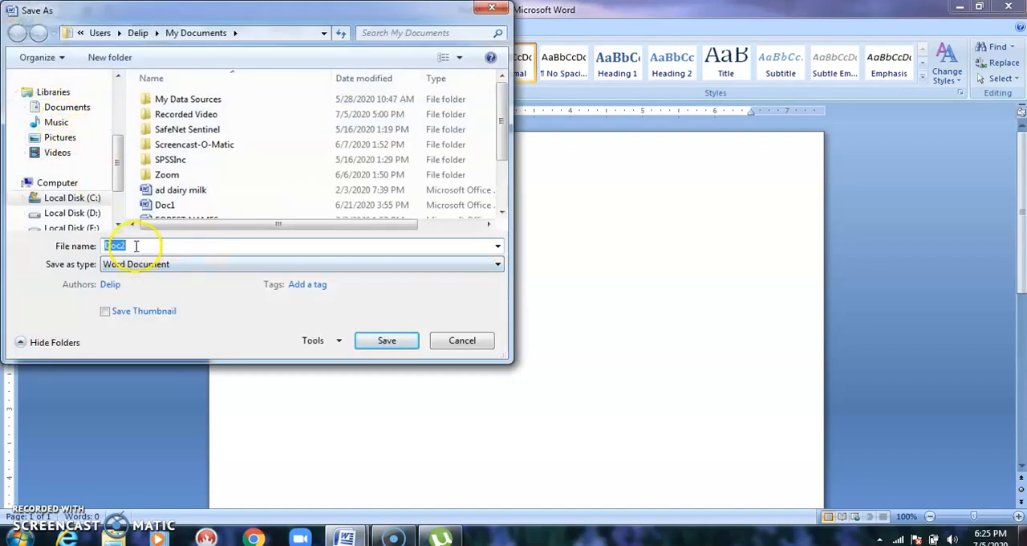
pyautogui.click(138, 245)
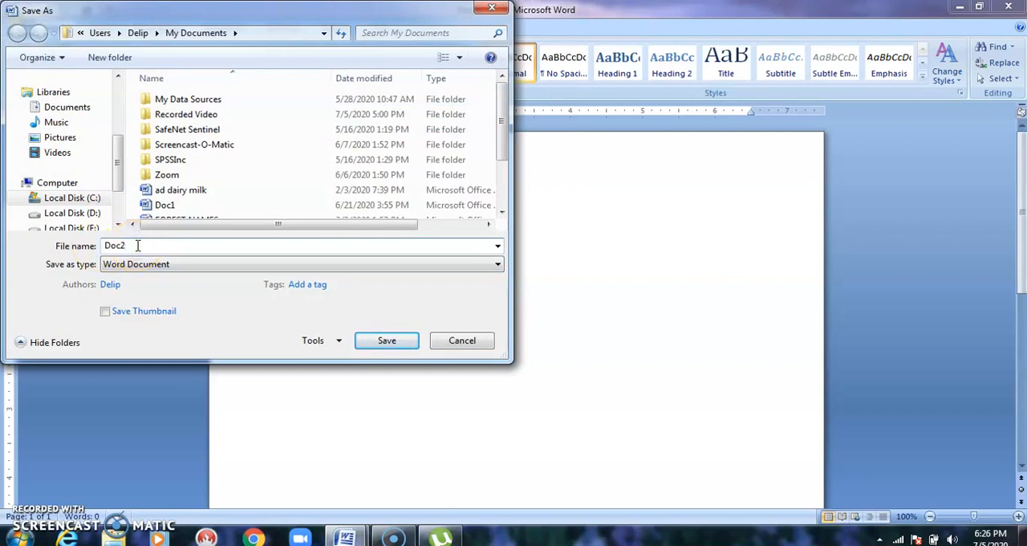
pyautogui.press('BackSpace')
pyautogui.press('BackSpace')
pyautogui.press('BackSpace')
pyautogui.write('oNLINE T')
pyautogui.press('BackSpace')
pyautogui.press('BackSpace')
pyautogui.press('BackSpace')
pyautogui.press('BackSpace')
pyautogui.press('BackSpace')
pyautogui.press('BackSpace')
pyautogui.press('BackSpace')
pyautogui.write('Onlin')
pyautogui.write('r')
pyautogui.press('BackSpace')
pyautogui.write('e tutoring sessions')
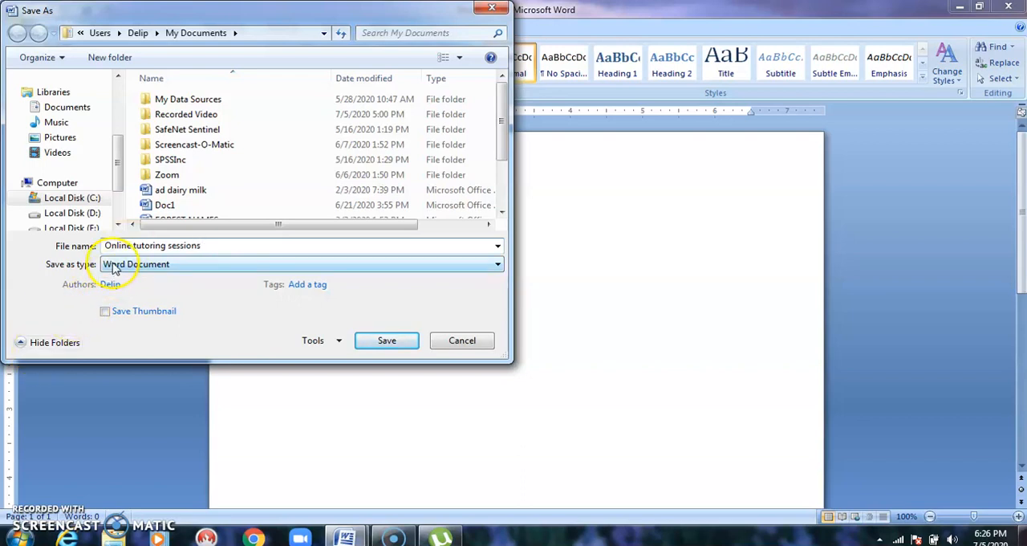
pyautogui.click(383, 344)
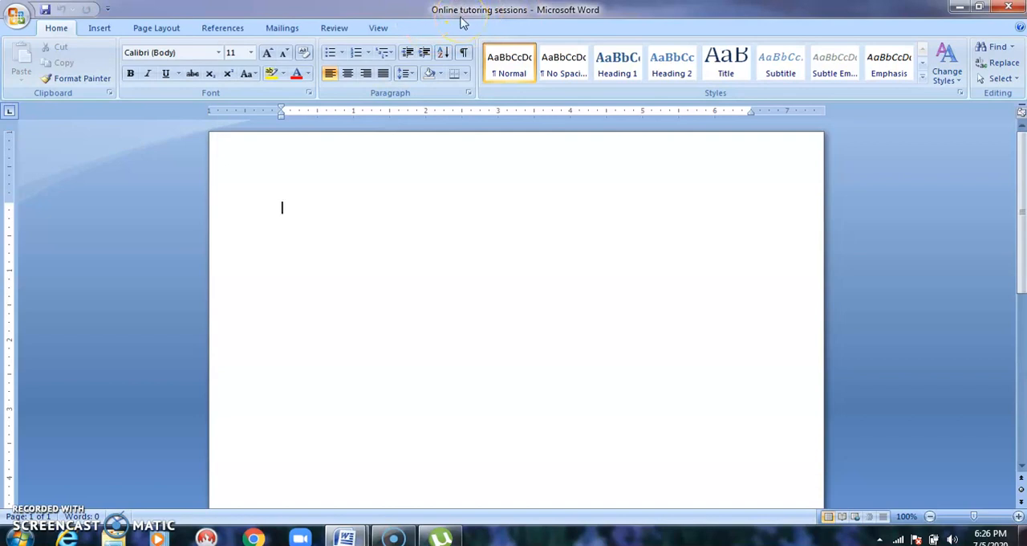
# Open the recent document Penguins.
pyautogui.click(264, 364)
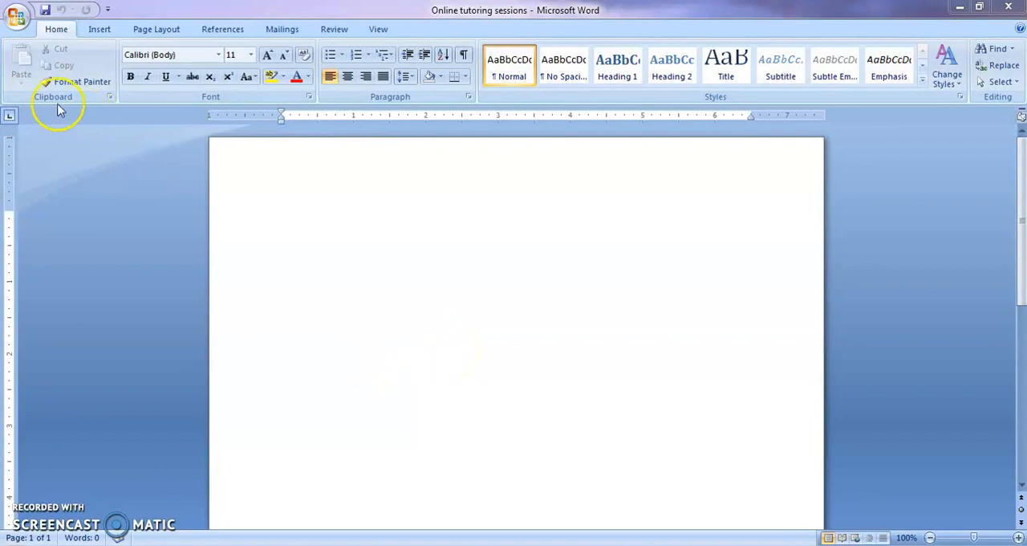
pyautogui.click(17, 16)
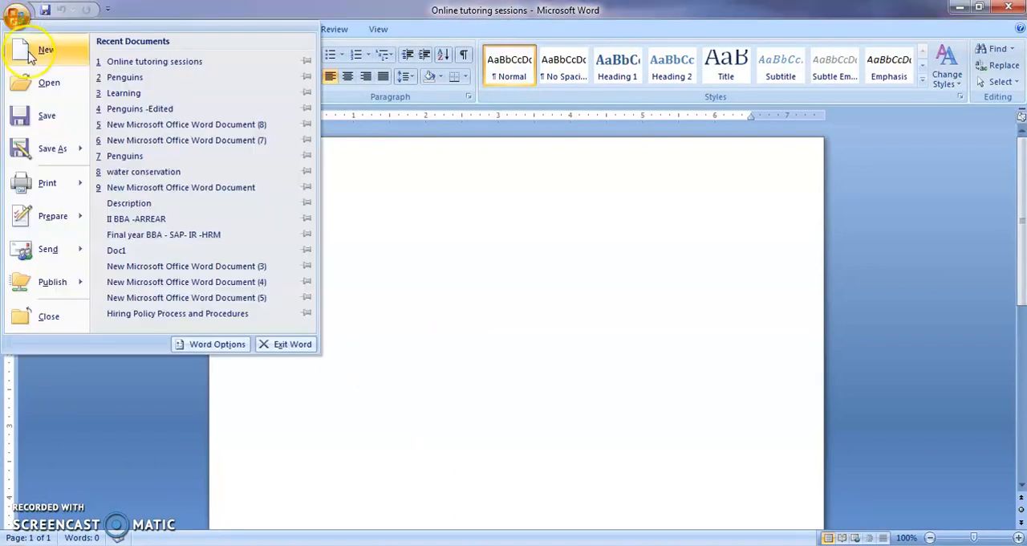
pyautogui.doubleClick(101, 78)
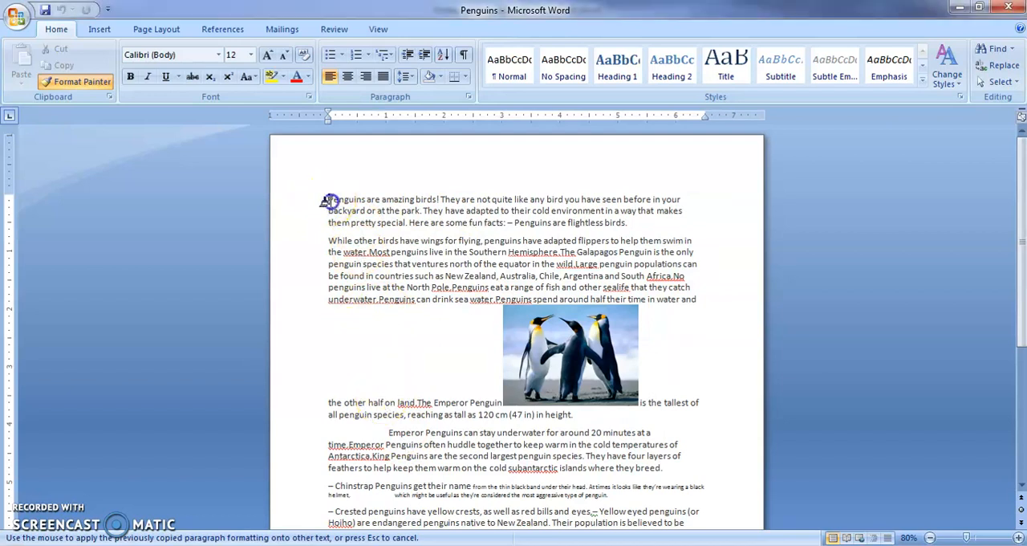
# Select all of the Penguins document's content and copy it.
pyautogui.moveTo(324, 200); pyautogui.dragTo(393, 228)
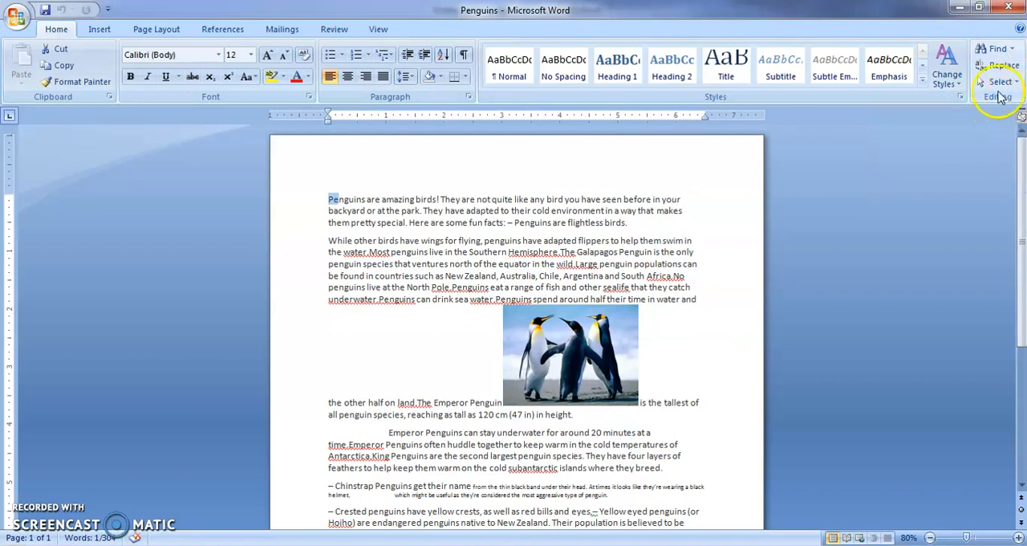
pyautogui.click(1016, 82)
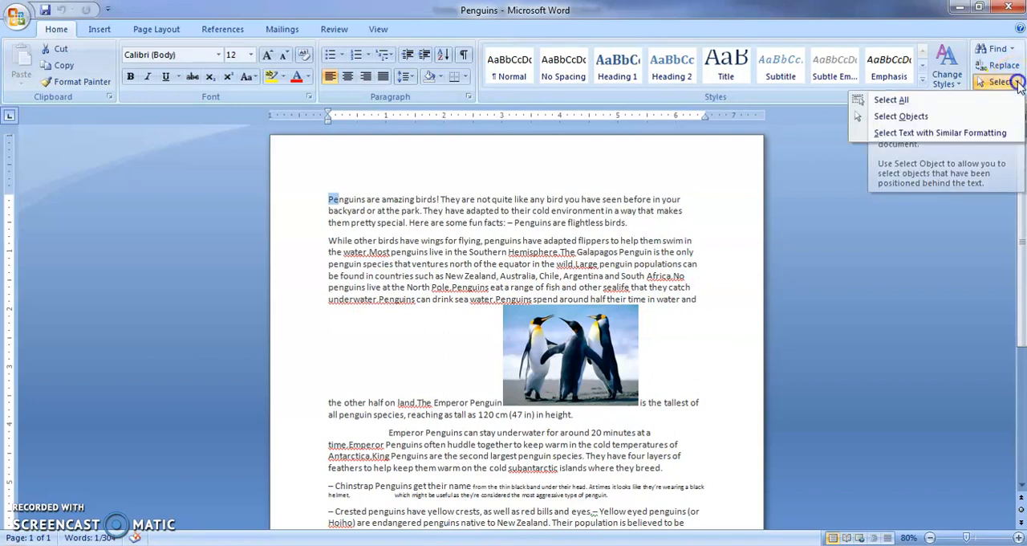
pyautogui.click(957, 100)
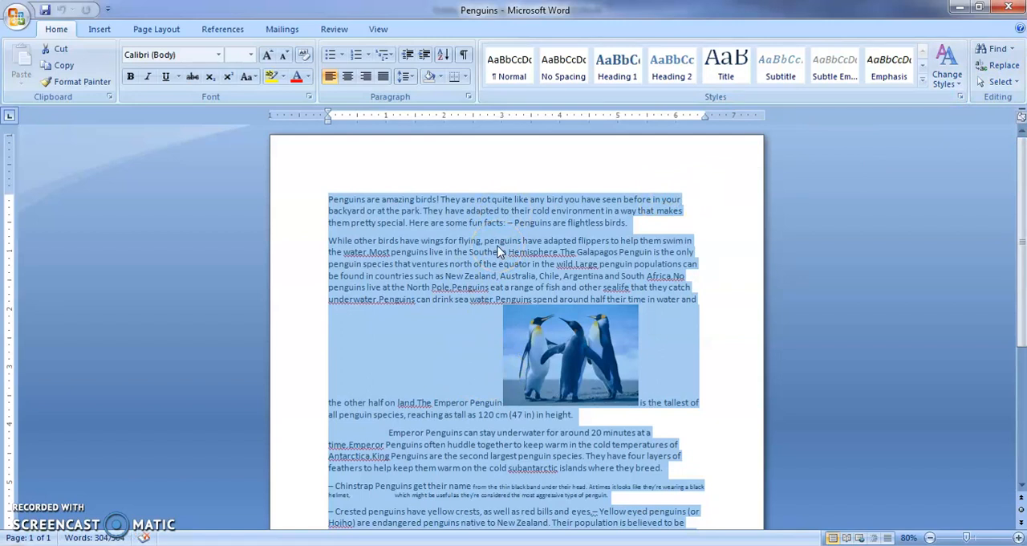
pyautogui.rightClick(499, 251)
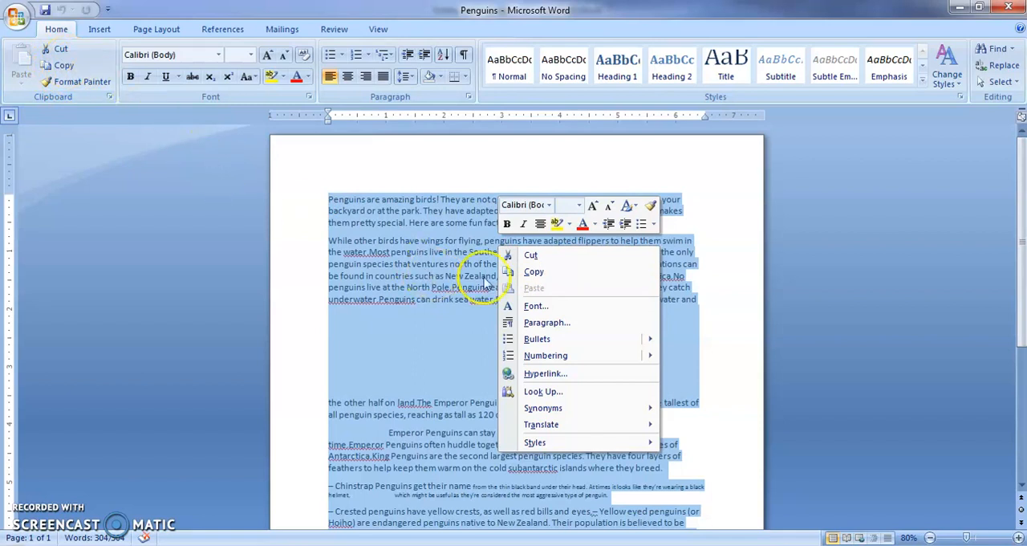
pyautogui.click(522, 271)
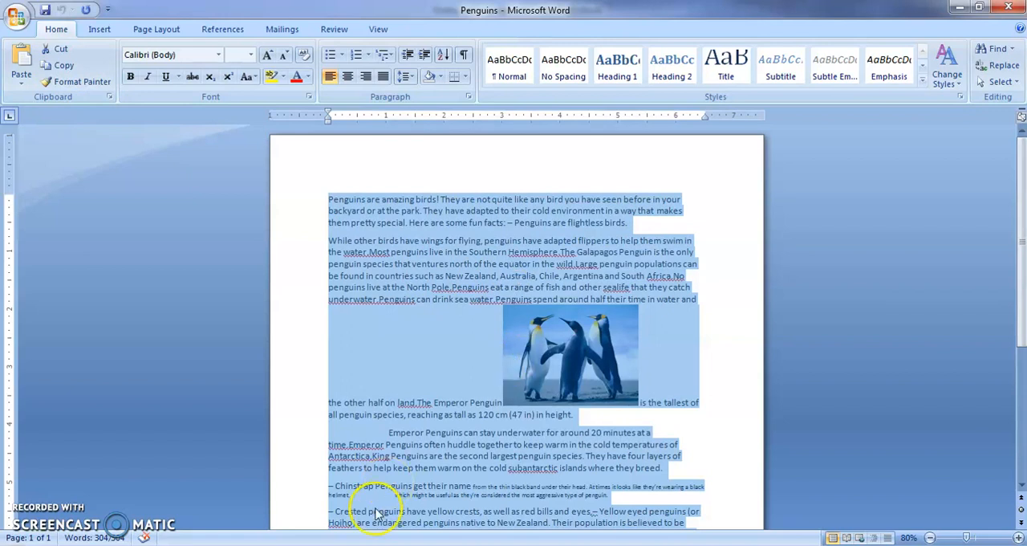
# Switch to the Online tutoring sessions document and paste the copied Penguins content into it.
pyautogui.moveTo(348, 545)
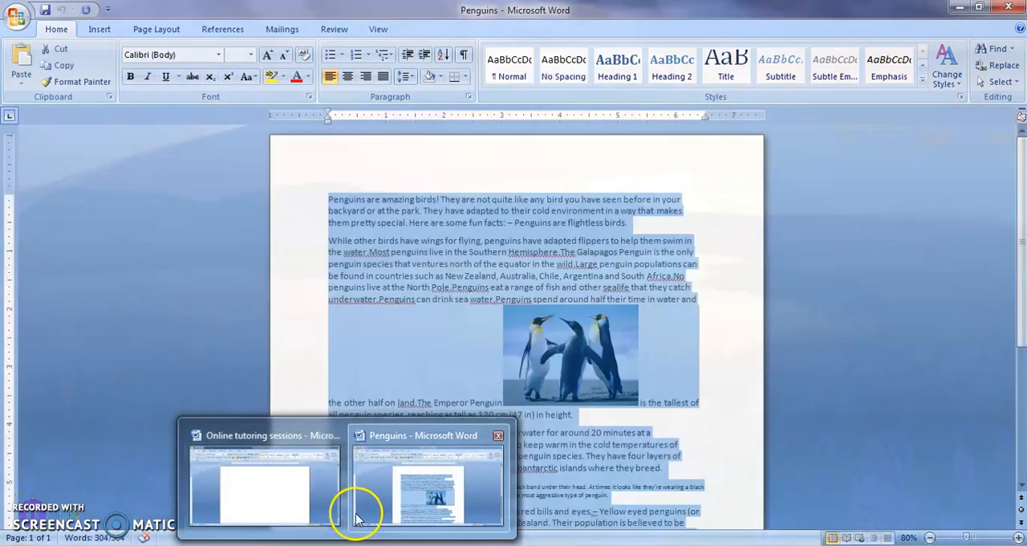
pyautogui.click(328, 512)
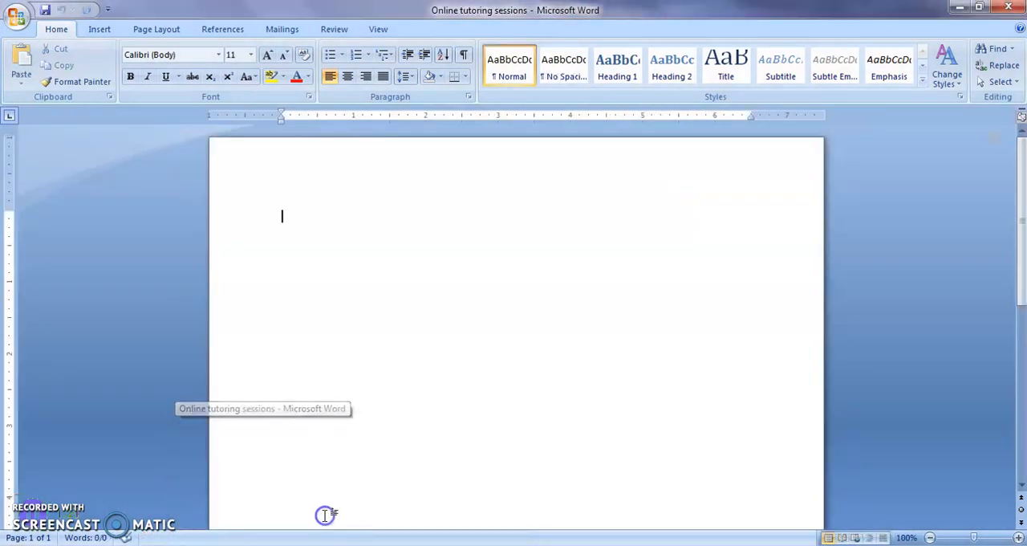
pyautogui.click(294, 201)
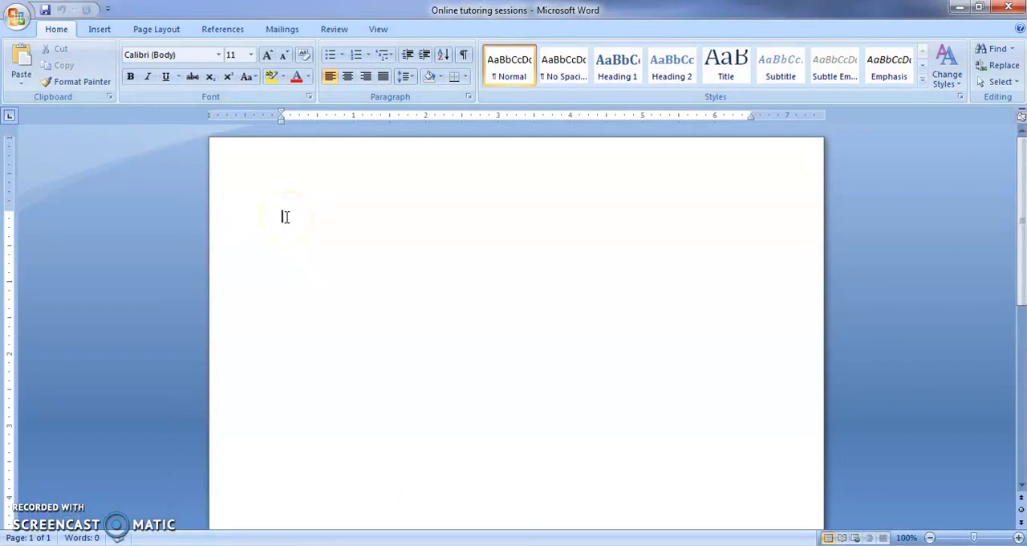
pyautogui.press('Return')
pyautogui.hotkey('ctrl', 'z')
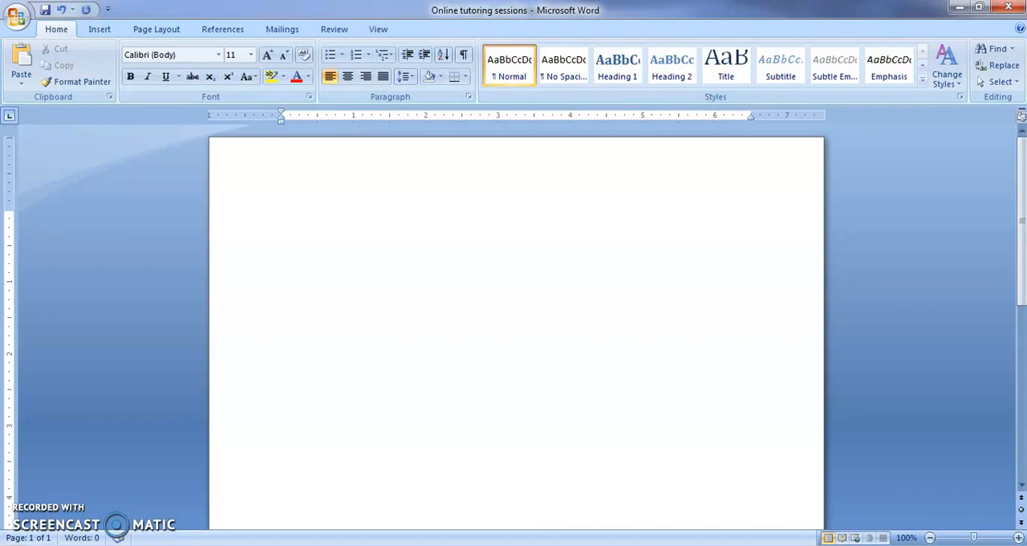
pyautogui.click(26, 79)
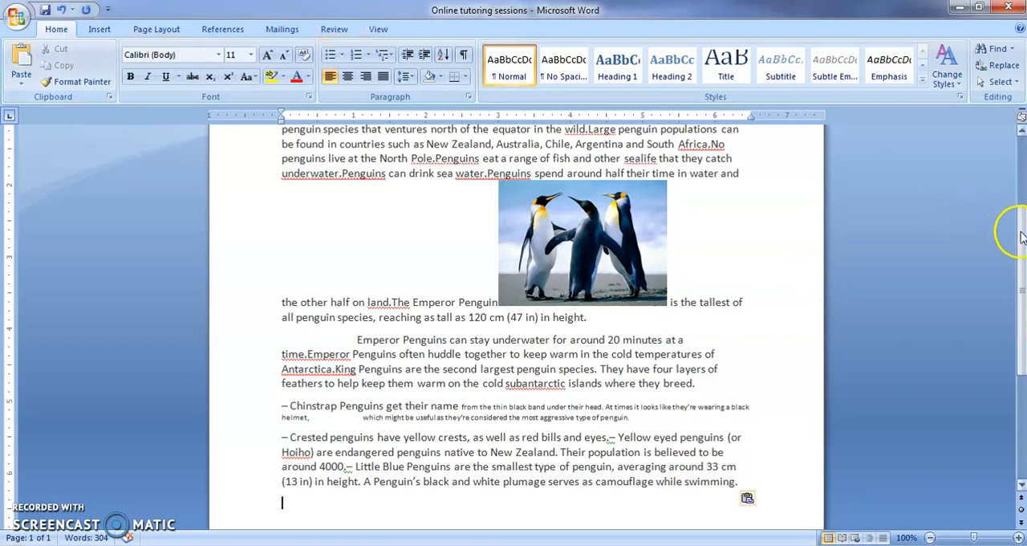
# Duplicate the last paragraph about crested penguins at the end of the document.
pyautogui.moveTo(1024, 237); pyautogui.dragTo(1016, 172)
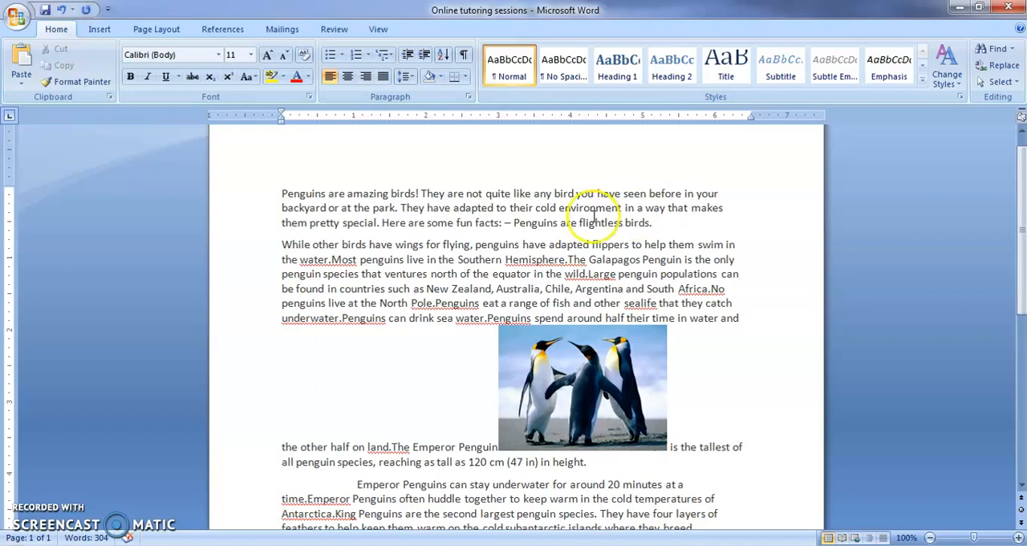
pyautogui.moveTo(1024, 164); pyautogui.dragTo(1024, 233)
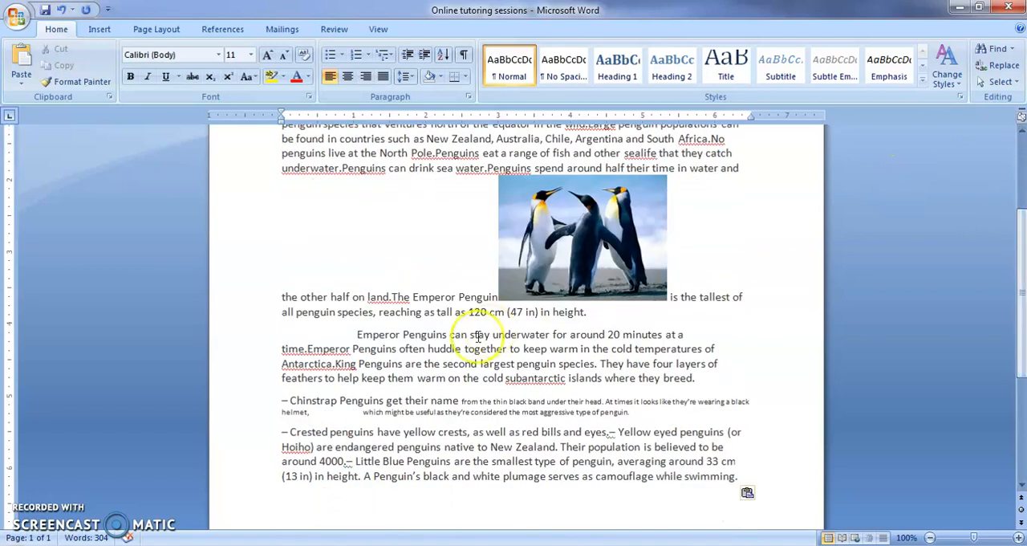
pyautogui.moveTo(284, 432); pyautogui.dragTo(761, 474)
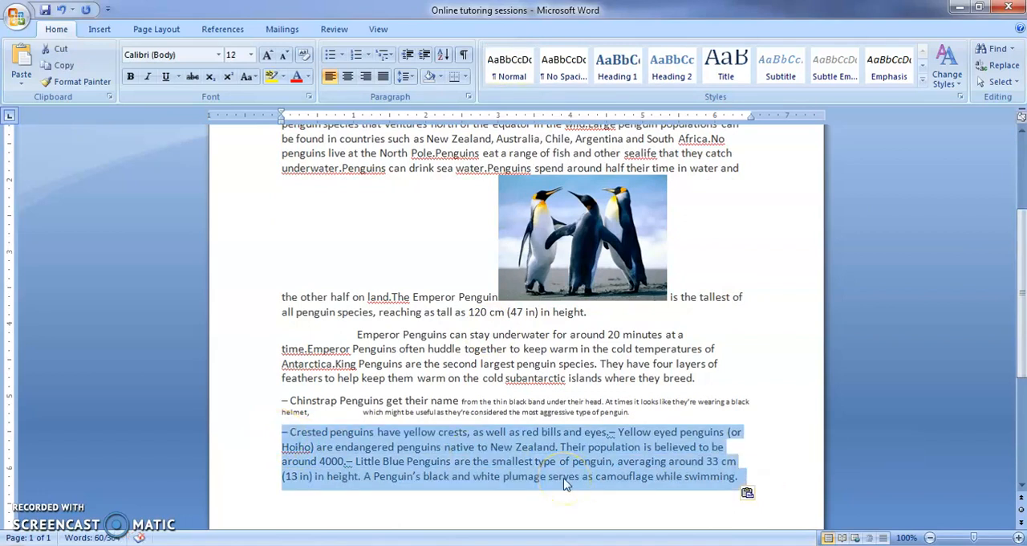
pyautogui.click(412, 522)
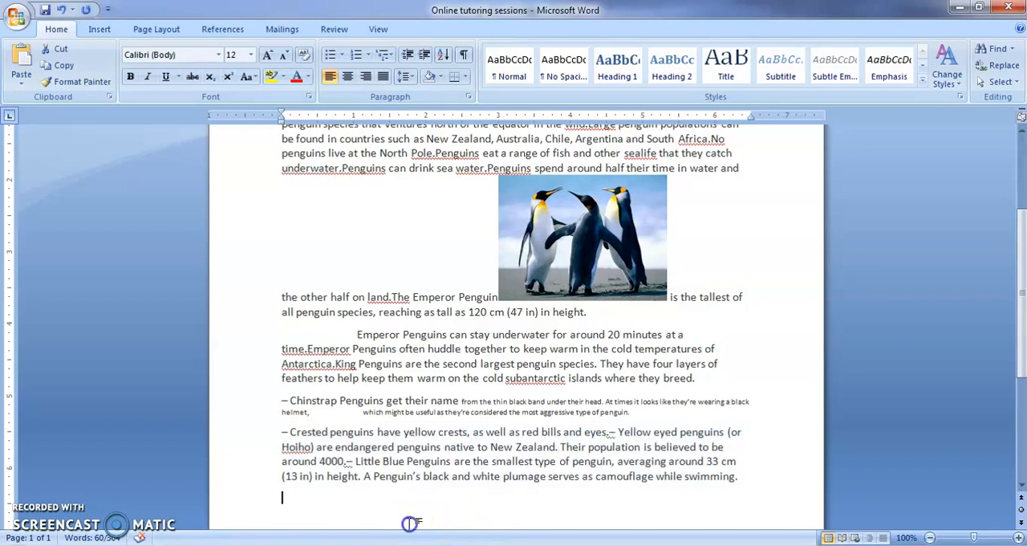
pyautogui.hotkey('ctrl', 'v')
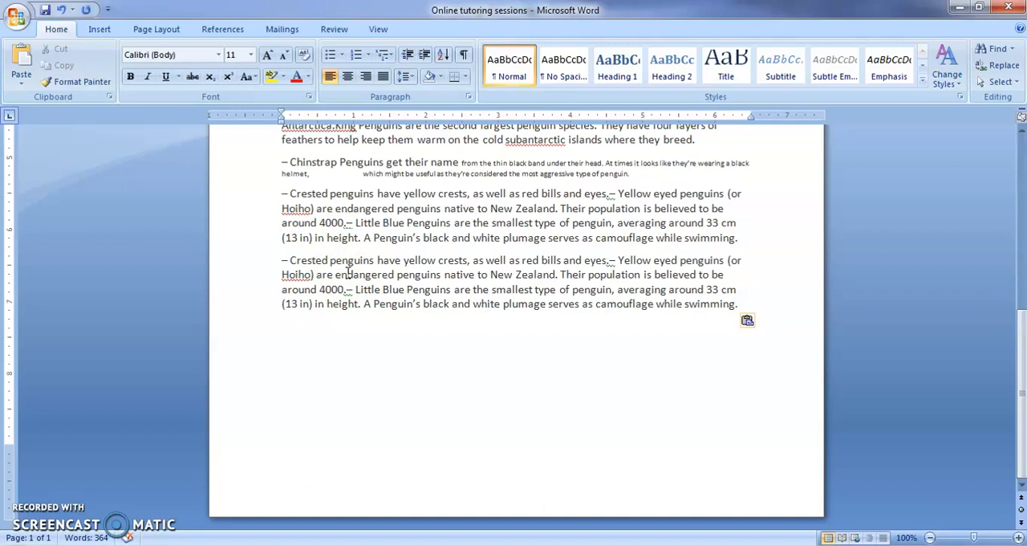
# Cut the paragraph beginning "Emperor Penguins can stay underwater" from the document.
pyautogui.scroll(10, 348, 273)
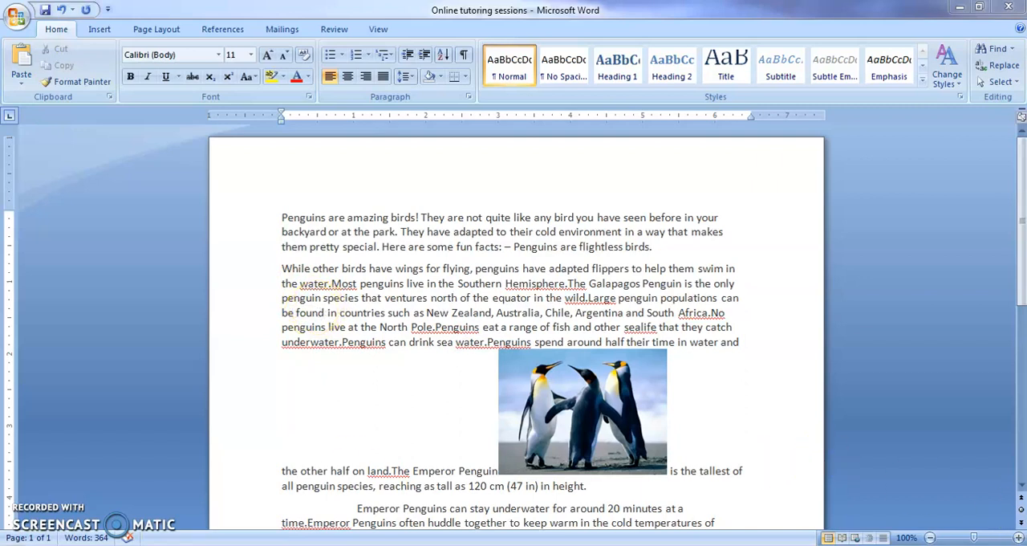
pyautogui.click(1021, 485)
pyautogui.click(1022, 488)
pyautogui.click(1022, 488)
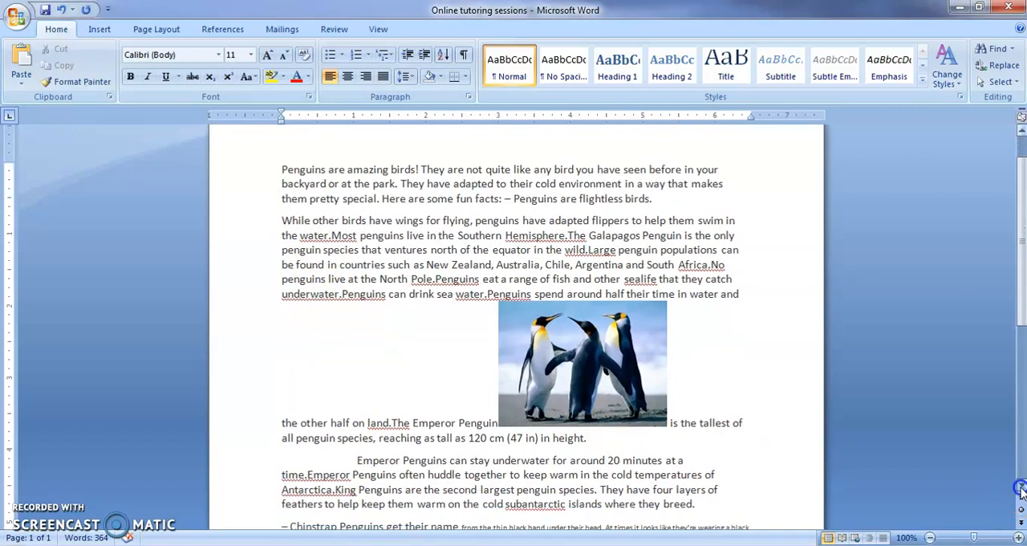
pyautogui.click(1021, 488)
pyautogui.moveTo(358, 434); pyautogui.dragTo(722, 477)
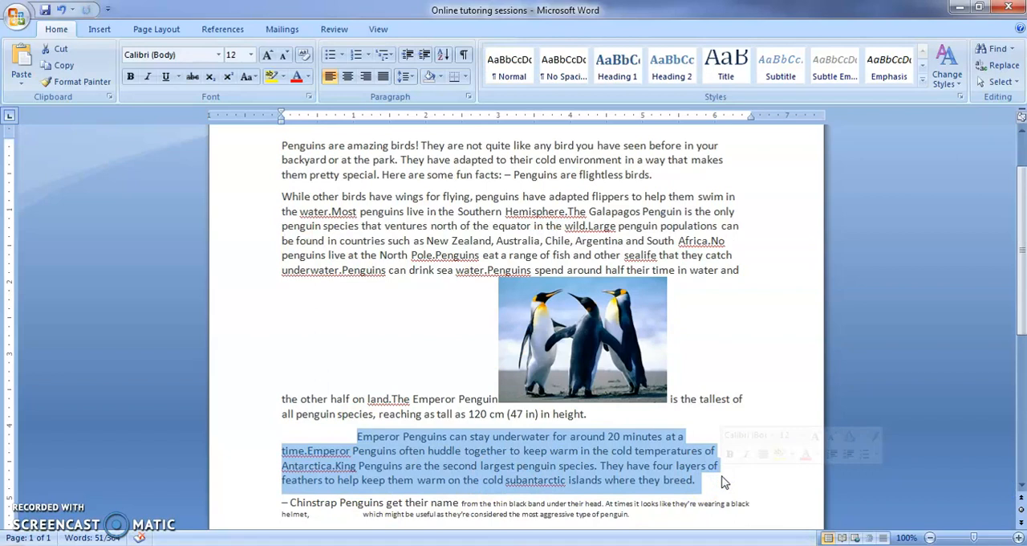
pyautogui.click(723, 482)
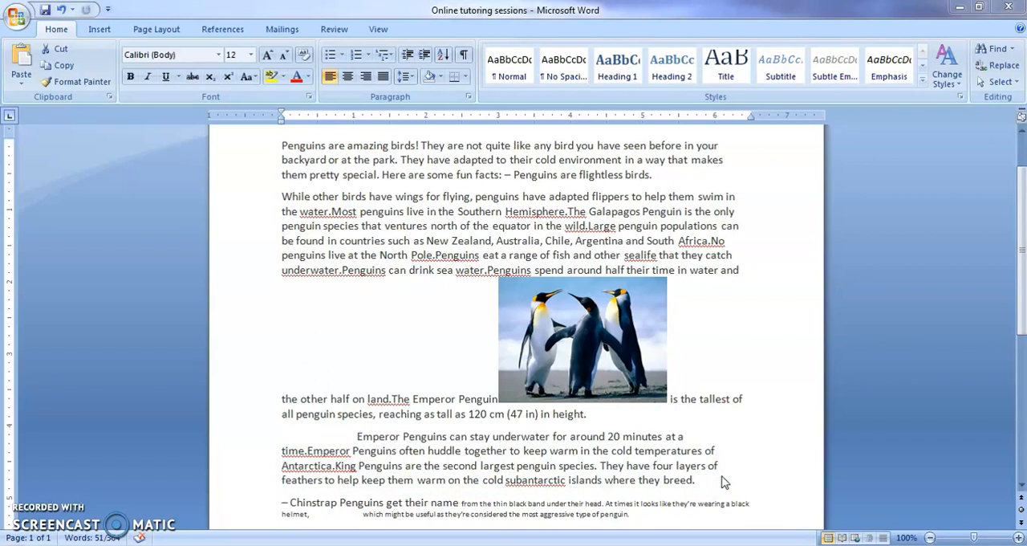
pyautogui.keyDown('shift'); pyautogui.click(357, 436); pyautogui.keyUp('shift')
pyautogui.hotkey('ctrl', 'c')
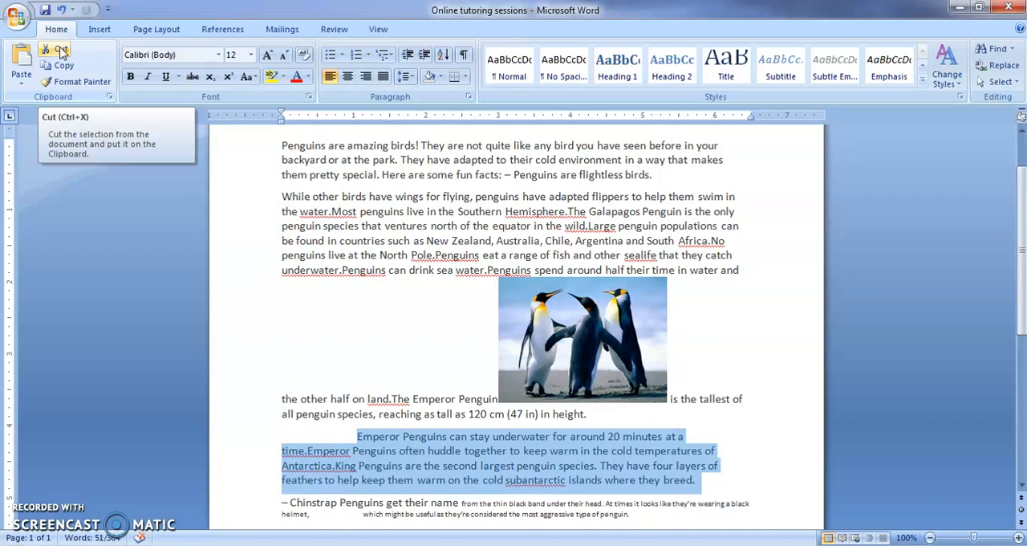
pyautogui.rightClick(457, 468)
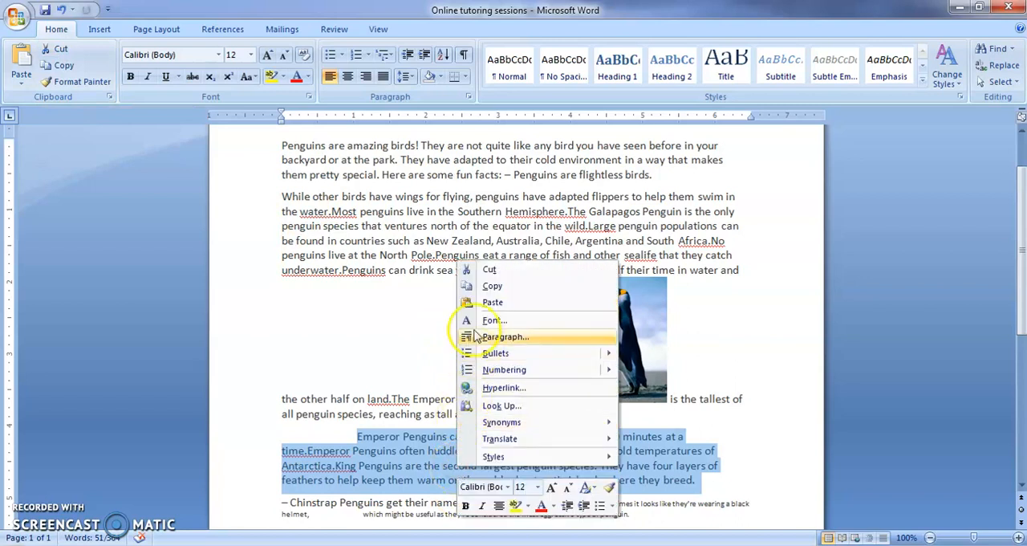
pyautogui.click(490, 271)
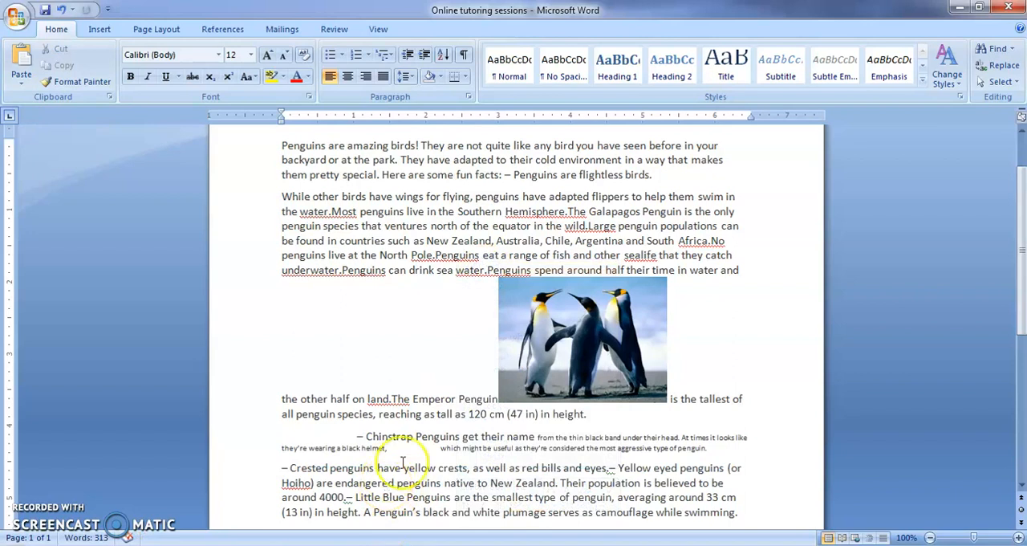
# Paste the cut Emperor Penguins paragraph at the end of the document.
pyautogui.moveTo(1022, 261); pyautogui.dragTo(1023, 355)
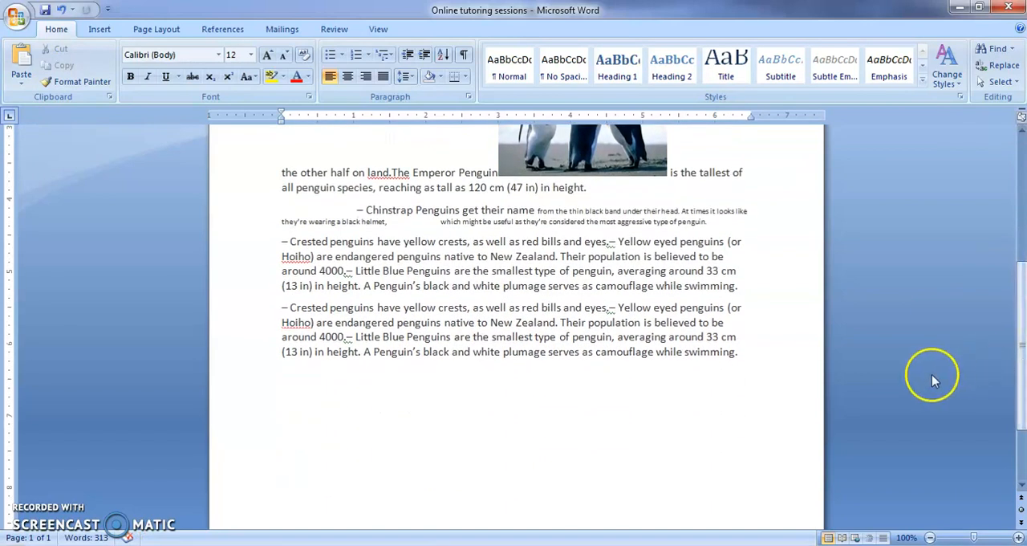
pyautogui.click(304, 377)
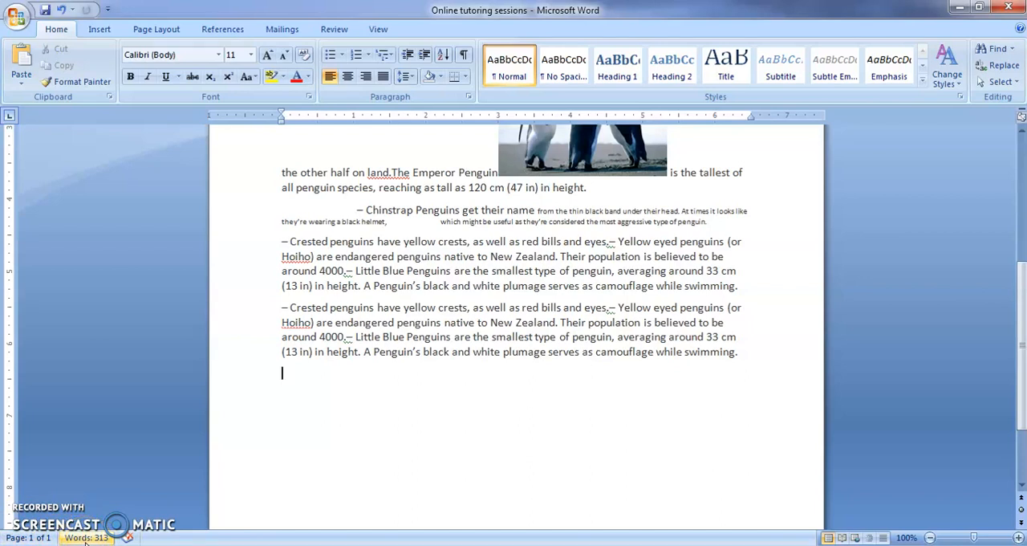
pyautogui.click(930, 538)
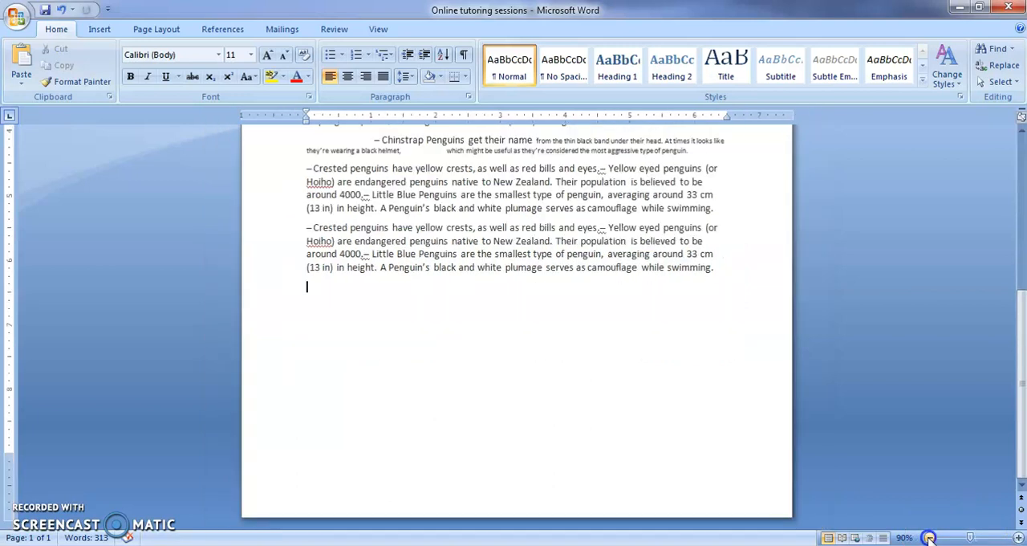
pyautogui.click(1018, 538)
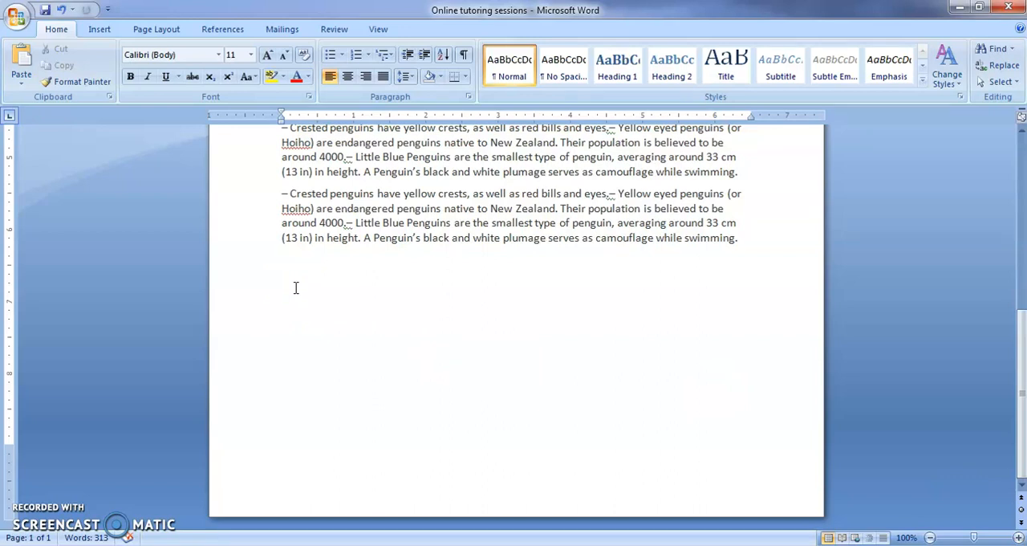
pyautogui.hotkey('ctrl', 'v')
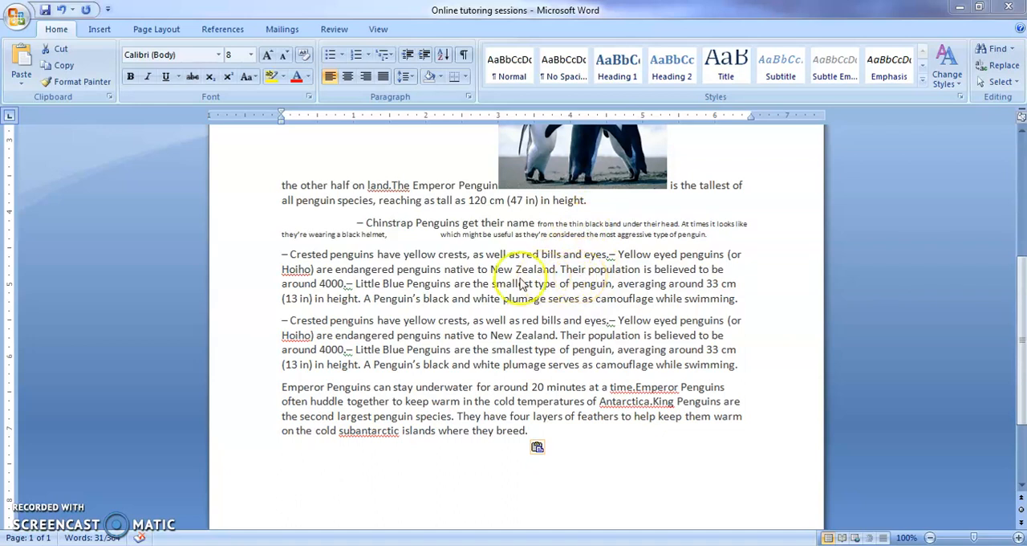
# Copy the Crested penguins paragraph's formatting onto the Chinstrap Penguins paragraph with Format Painter.
pyautogui.moveTo(291, 256); pyautogui.dragTo(318, 270)
pyautogui.moveTo(343, 283); pyautogui.dragTo(560, 273)
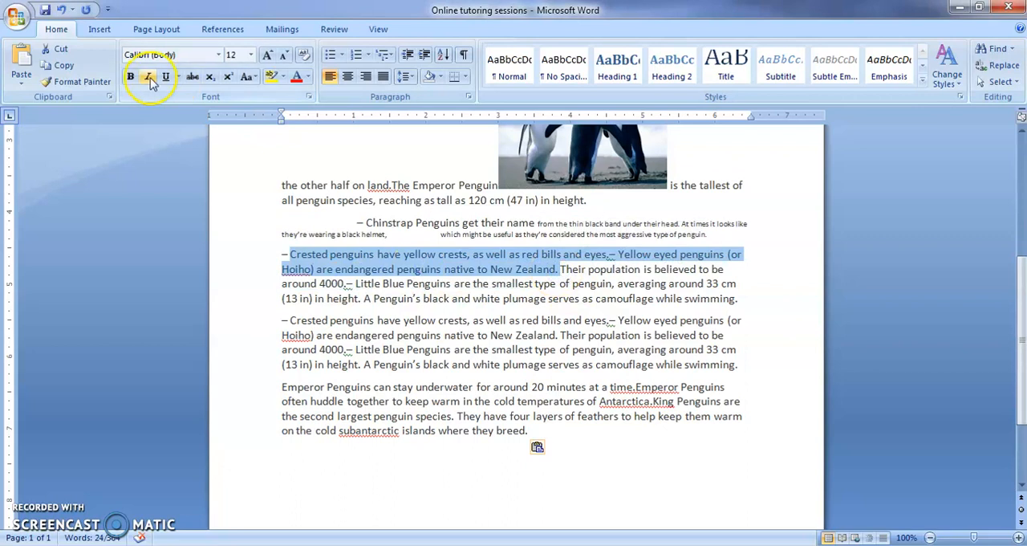
pyautogui.click(93, 84)
pyautogui.click(93, 83)
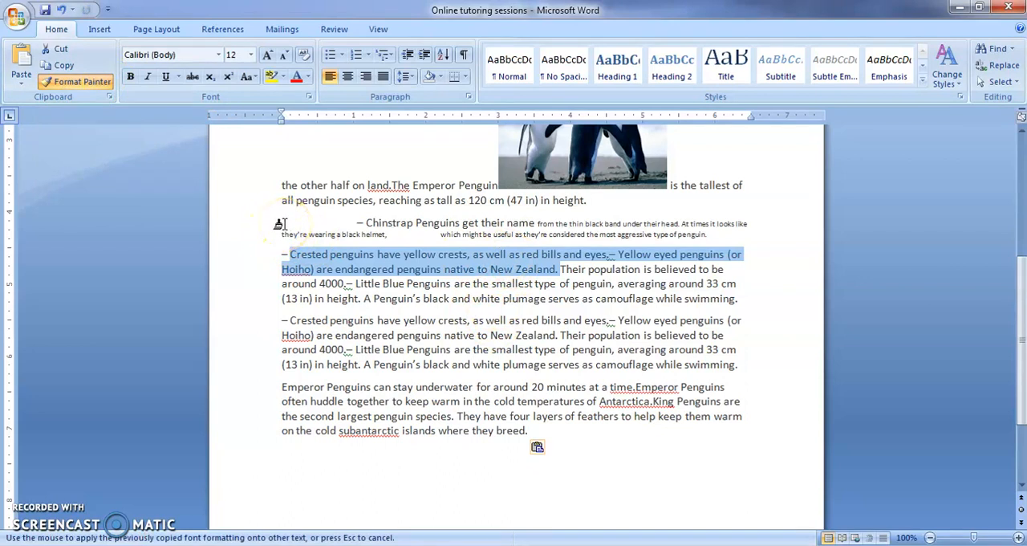
pyautogui.moveTo(537, 223); pyautogui.dragTo(714, 241)
pyautogui.click(654, 245)
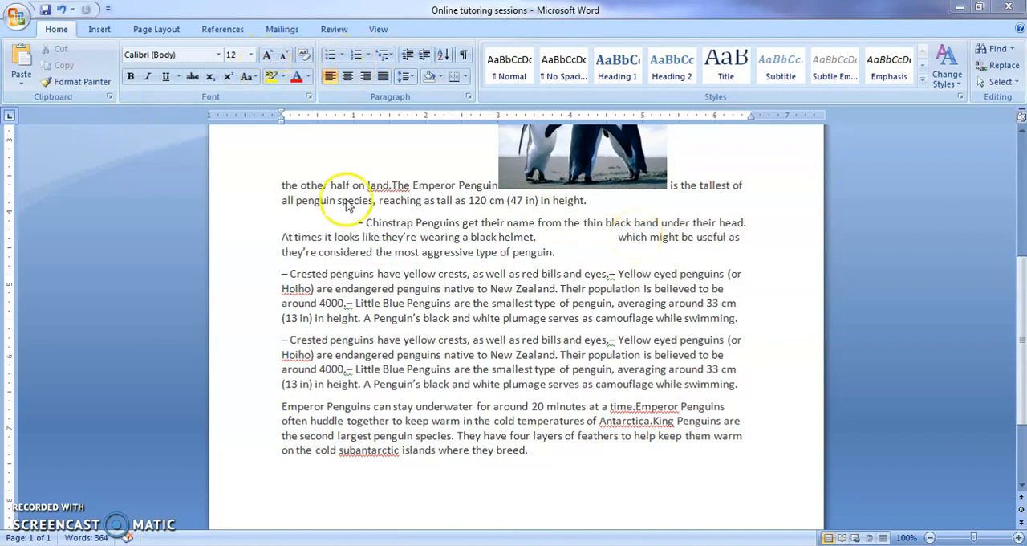
# Delete the penguin picture from the second paragraph.
pyautogui.scroll(3, 347, 213)
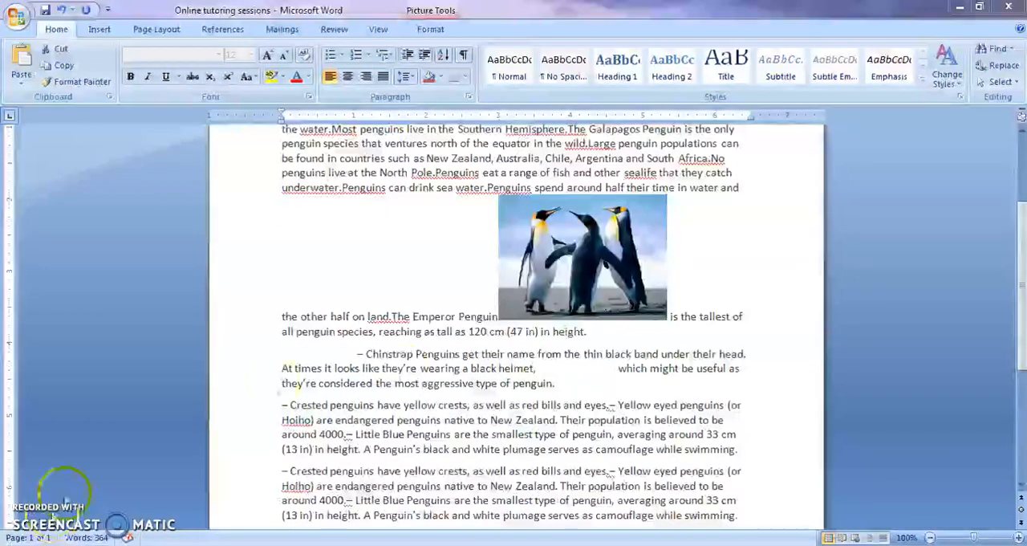
pyautogui.click(594, 250)
pyautogui.press('Delete')
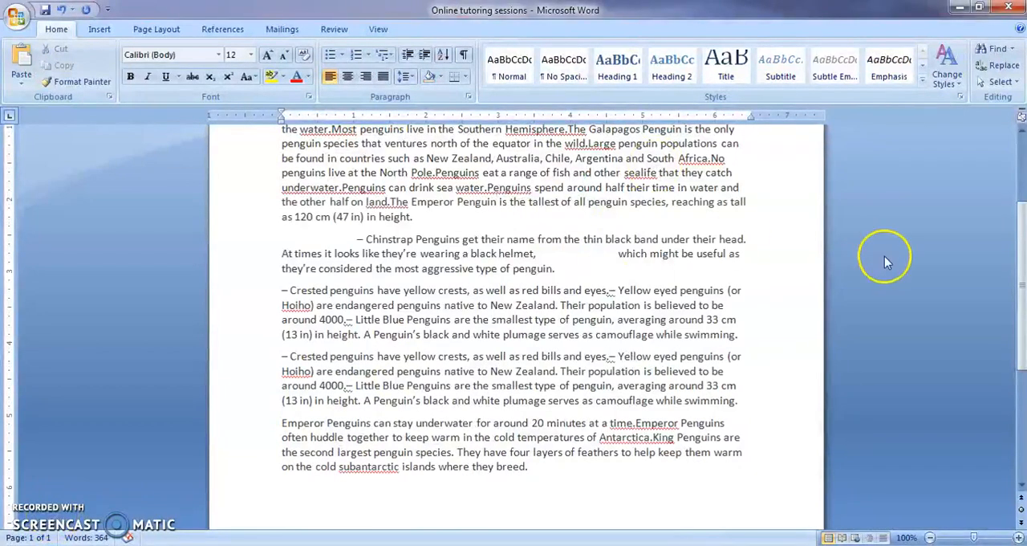
pyautogui.moveTo(1019, 241); pyautogui.dragTo(1016, 184)
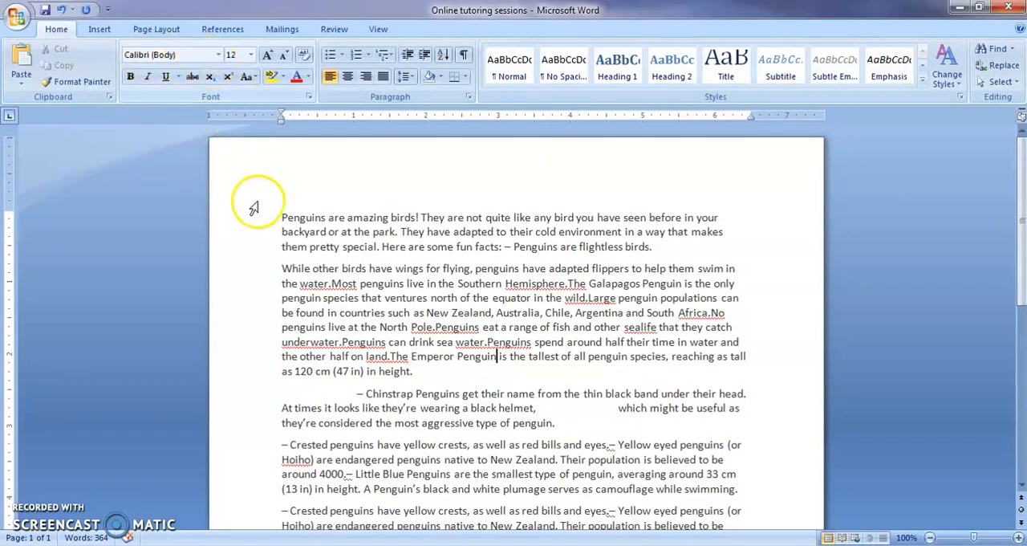
pyautogui.click(412, 475)
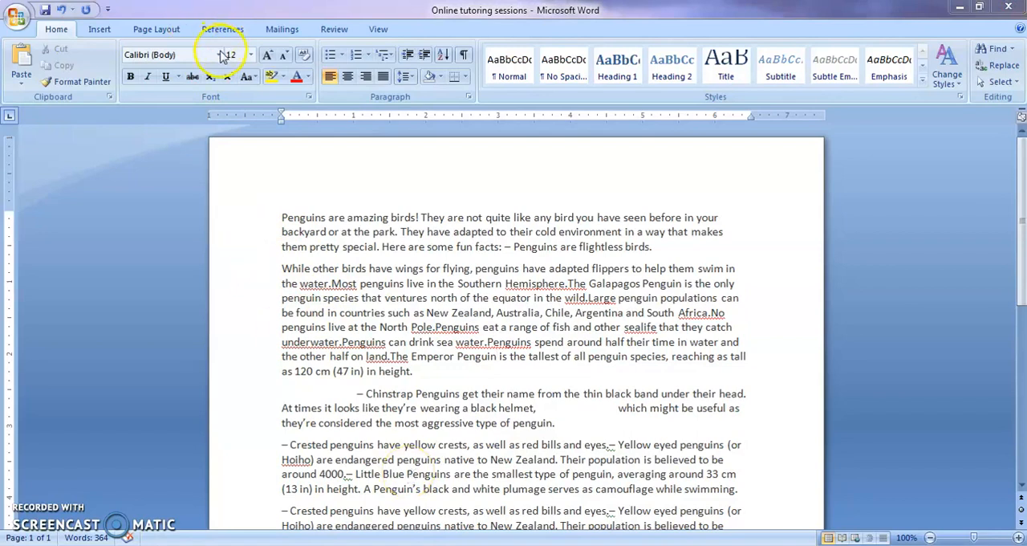
pyautogui.click(218, 55)
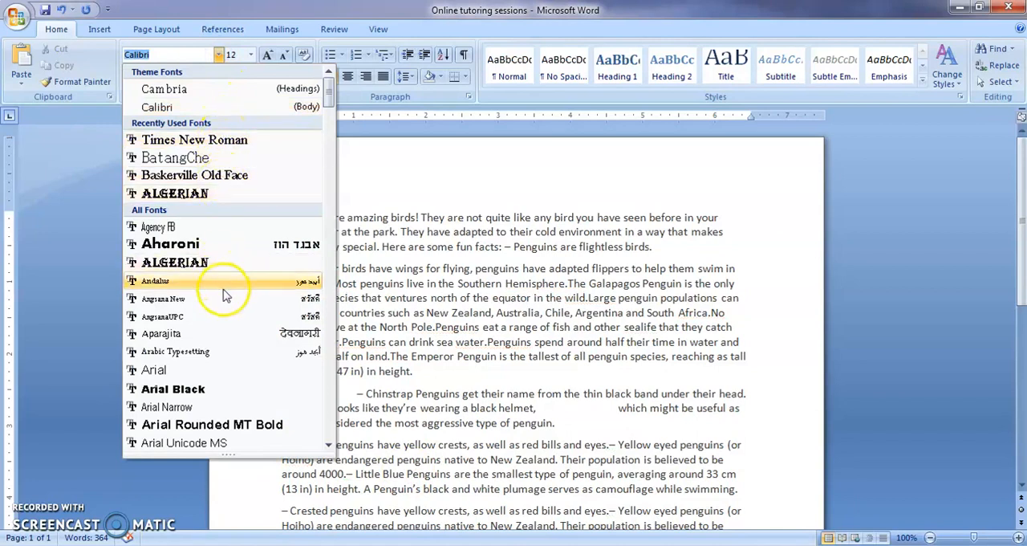
pyautogui.click(218, 55)
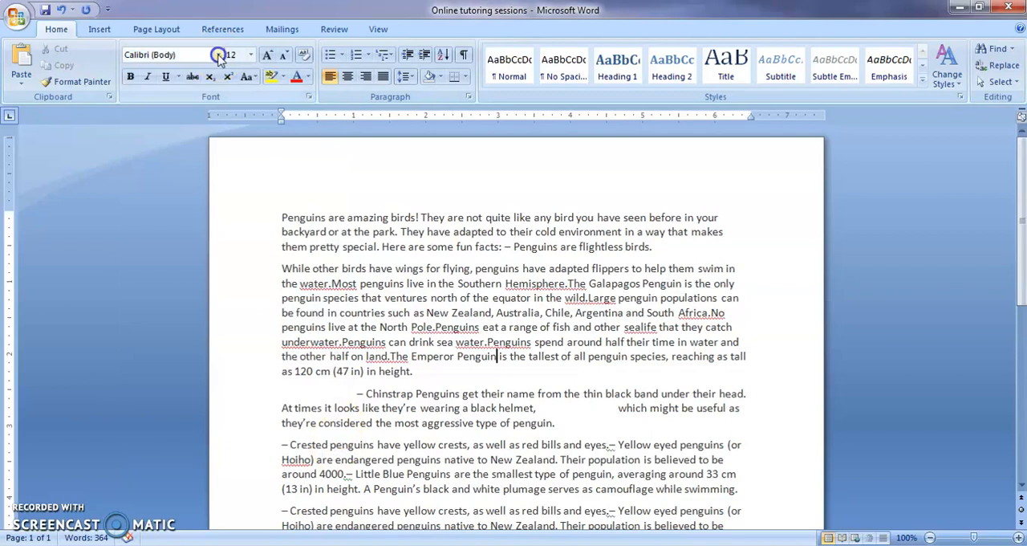
pyautogui.click(219, 55)
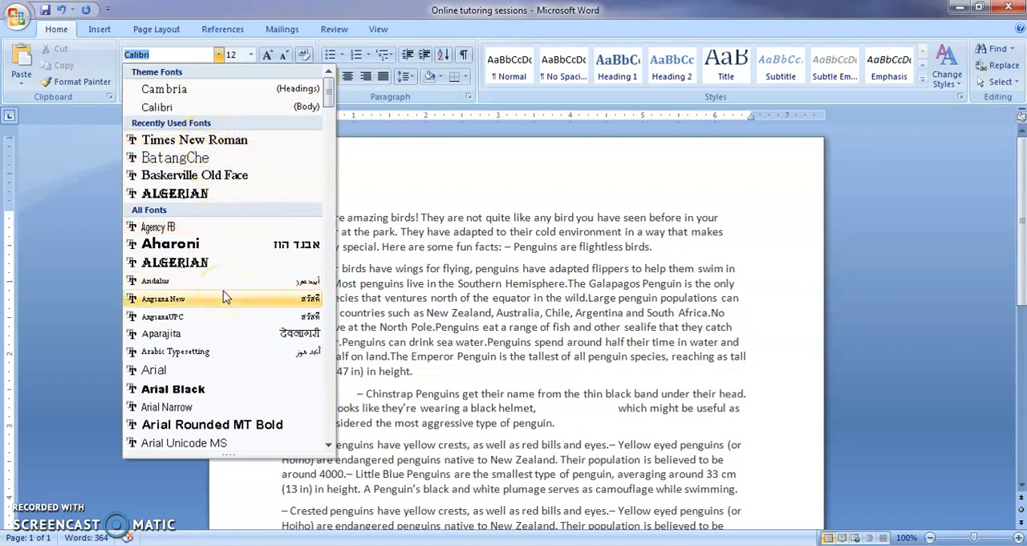
pyautogui.click(436, 155)
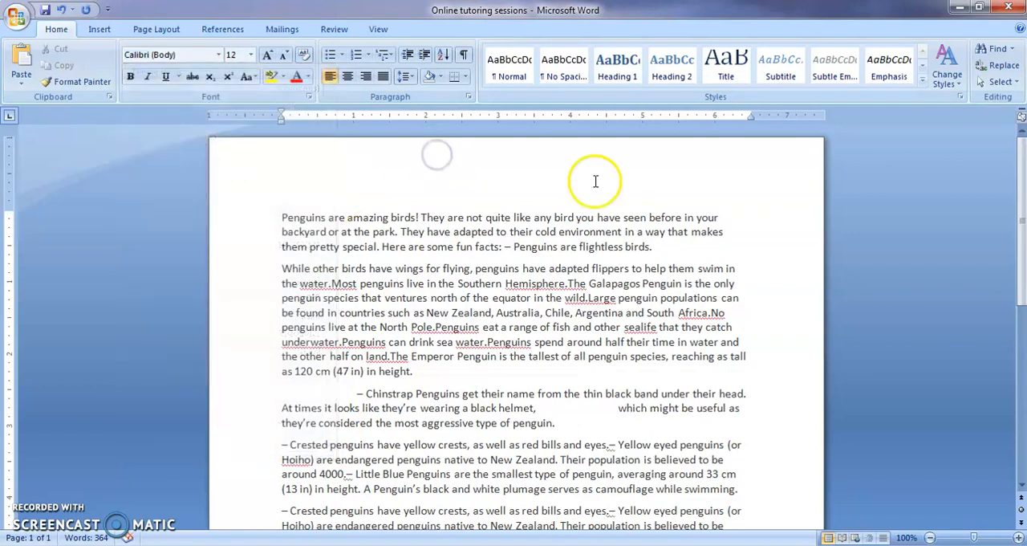
# Select the whole document and set its font to Times New Roman, size 14.
pyautogui.click(1000, 81)
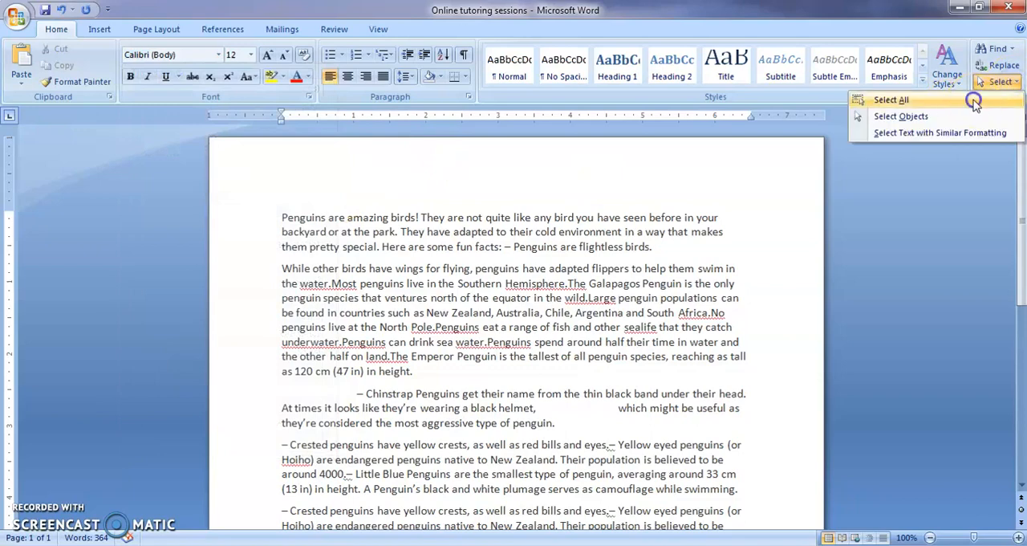
pyautogui.click(891, 99)
pyautogui.click(218, 55)
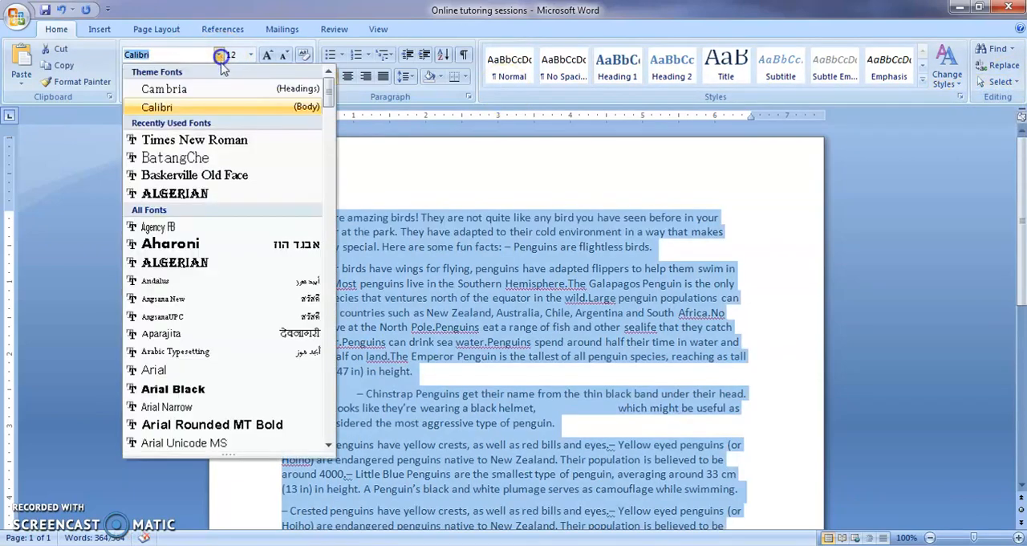
pyautogui.click(173, 141)
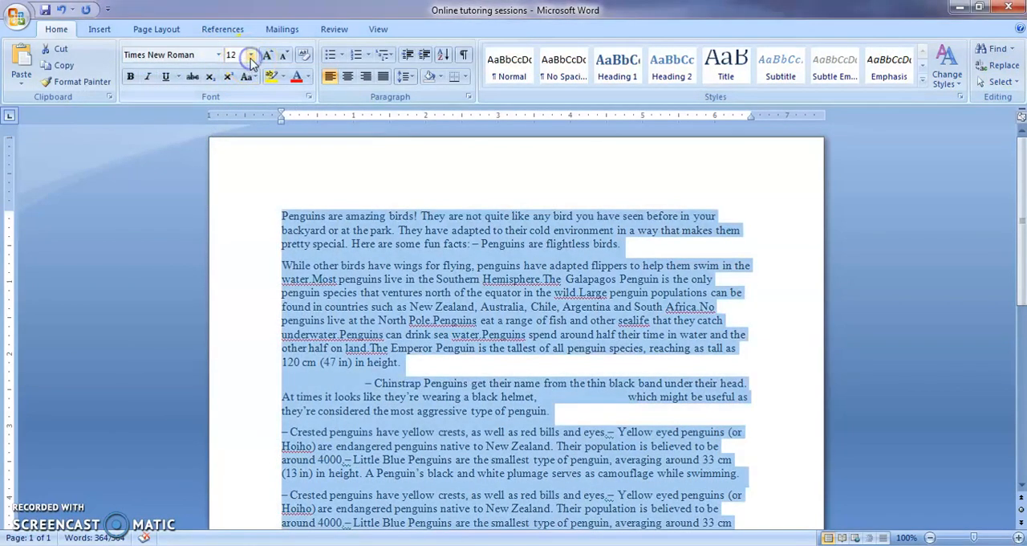
pyautogui.click(251, 54)
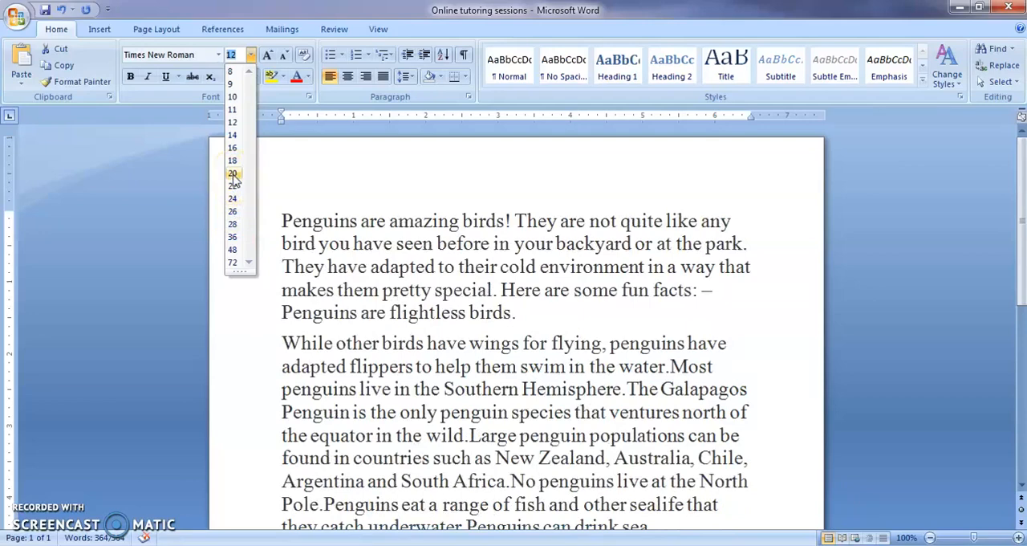
pyautogui.click(233, 135)
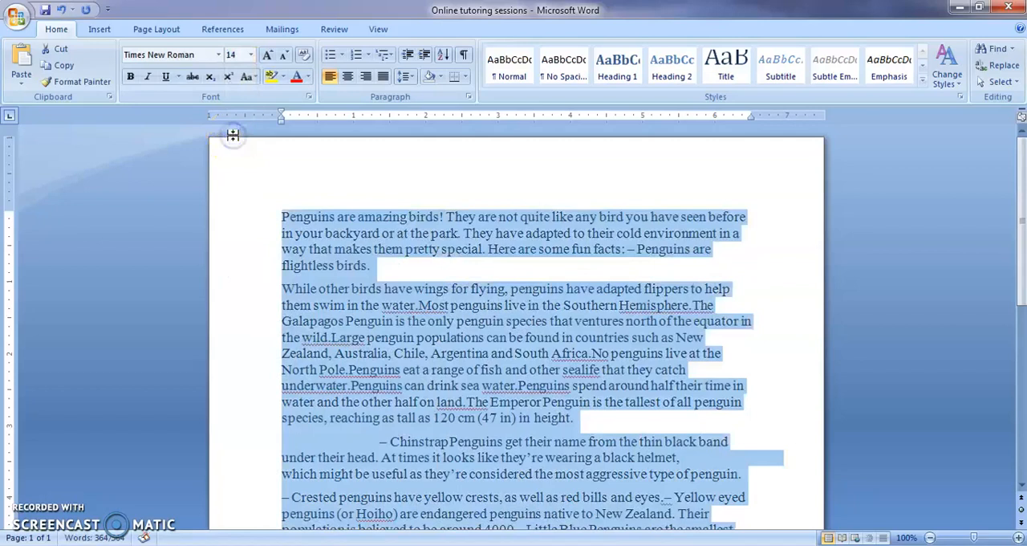
# Insert a new first line and type the title PENGUINS – AMAZING BIRD.
pyautogui.click(287, 183)
pyautogui.press('Return')
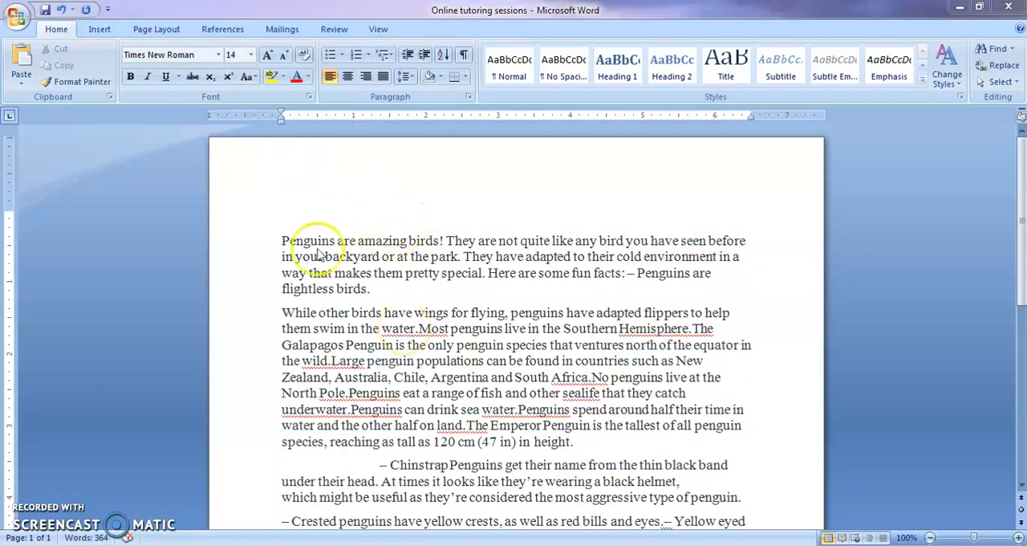
pyautogui.click(283, 224)
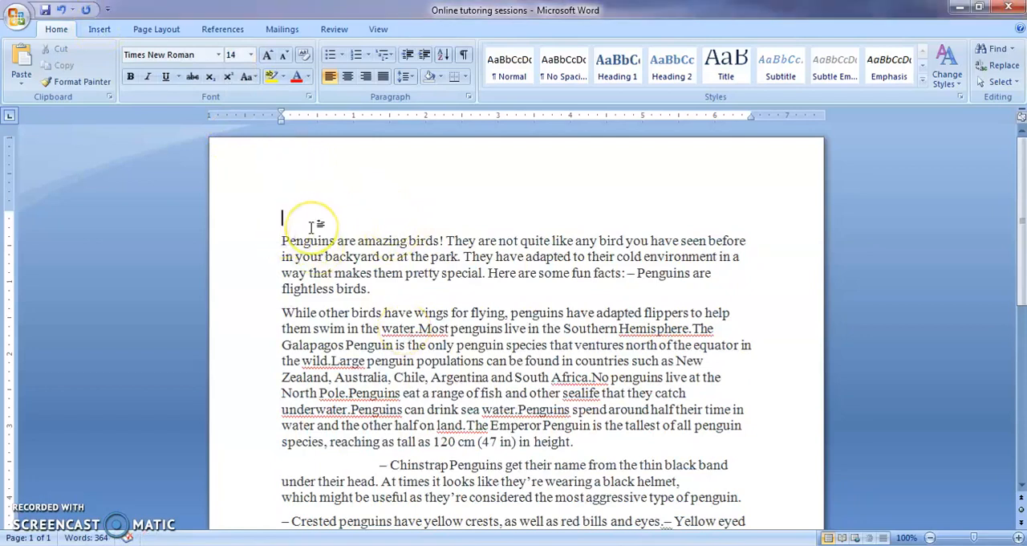
pyautogui.write('PENGUINS -')
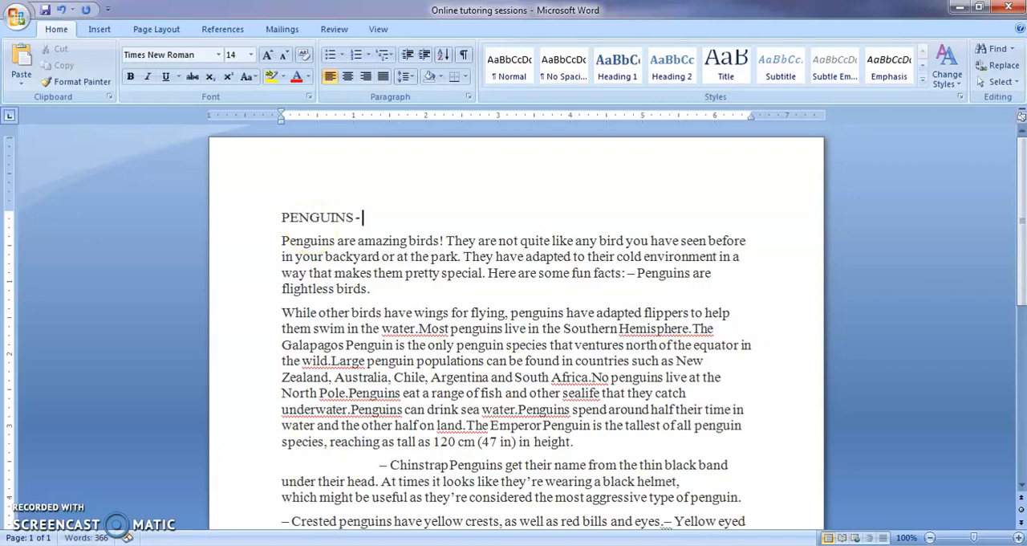
pyautogui.write(' AMAZING BIRD')
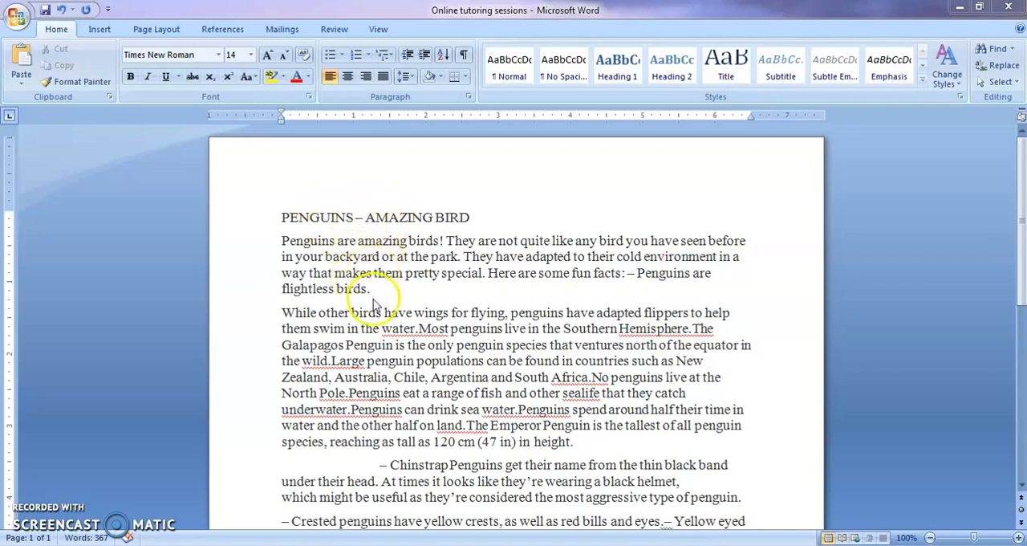
# Select the title and set its font size to 18.
pyautogui.click(302, 216)
pyautogui.moveTo(283, 217); pyautogui.dragTo(447, 223)
pyautogui.click(448, 225)
pyautogui.click(281, 215)
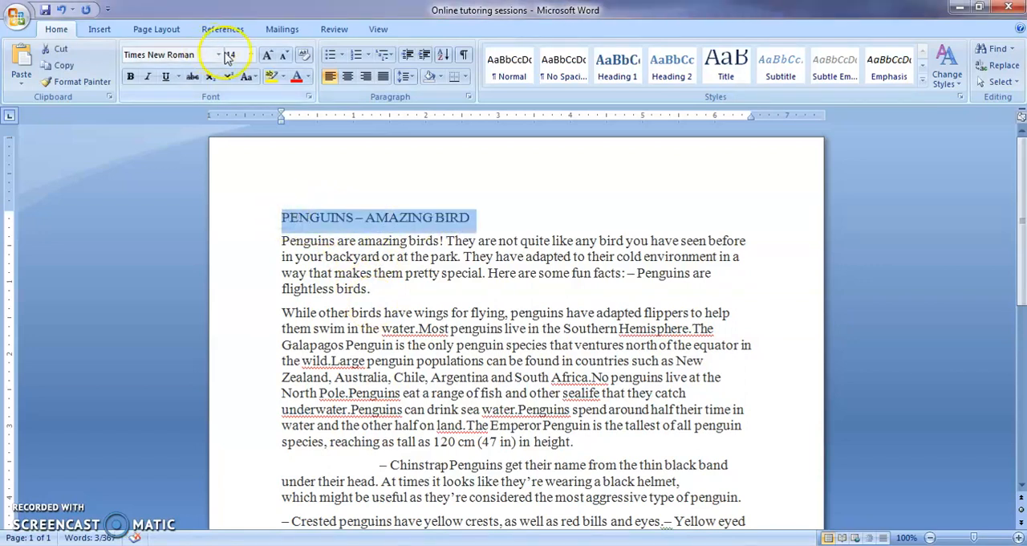
pyautogui.click(251, 55)
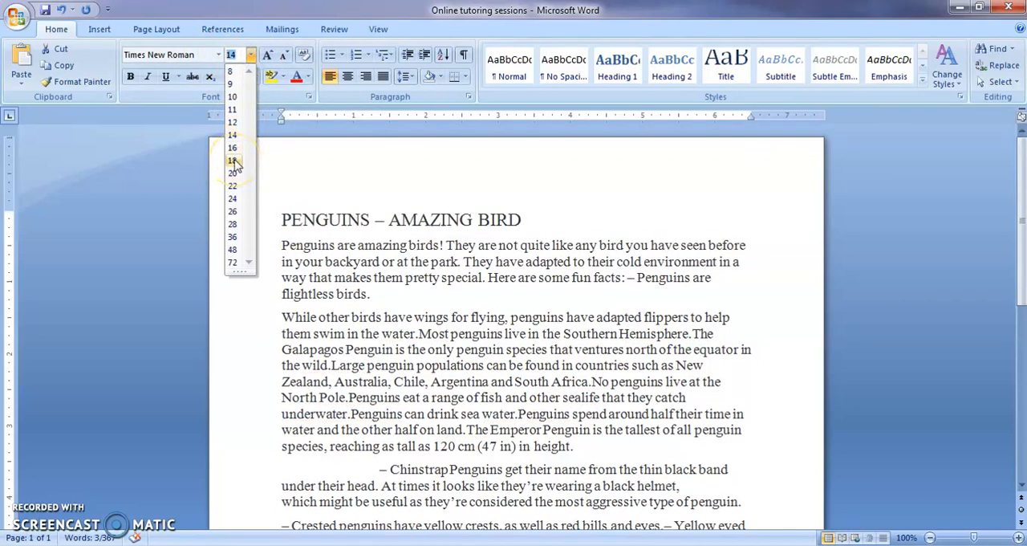
pyautogui.click(233, 160)
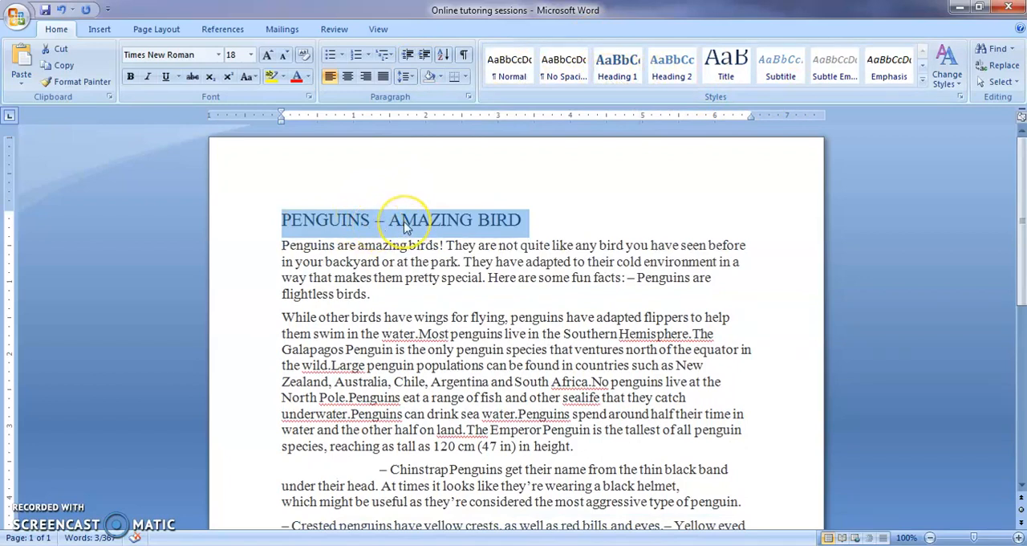
# Apply the Heading 1 style to the title and center it.
pyautogui.click(580, 222)
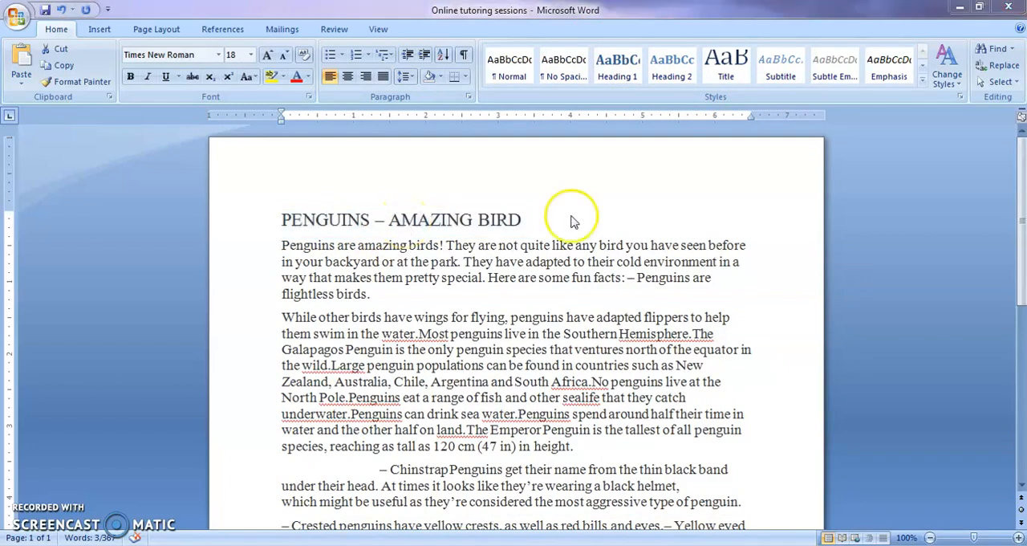
pyautogui.tripleClick(486, 223)
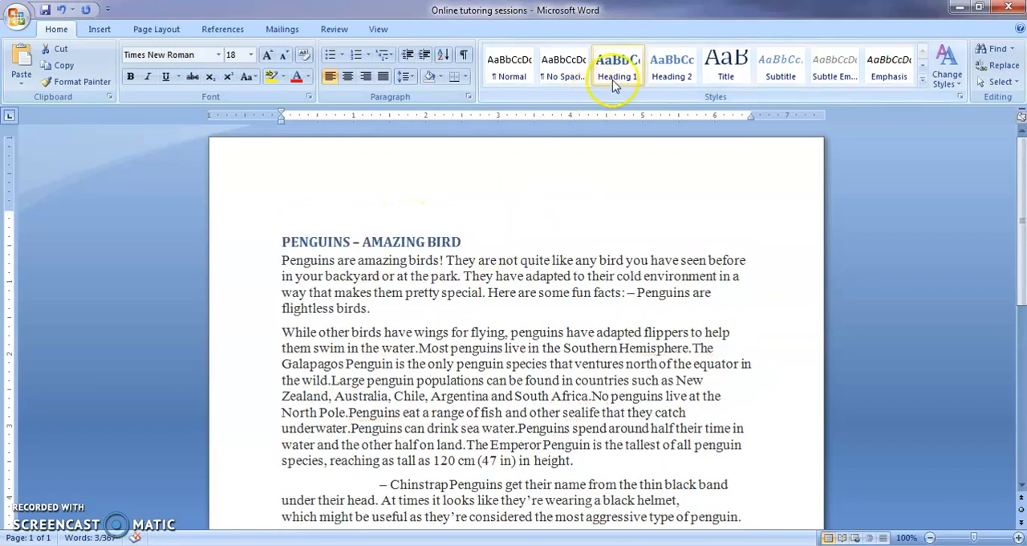
pyautogui.click(618, 72)
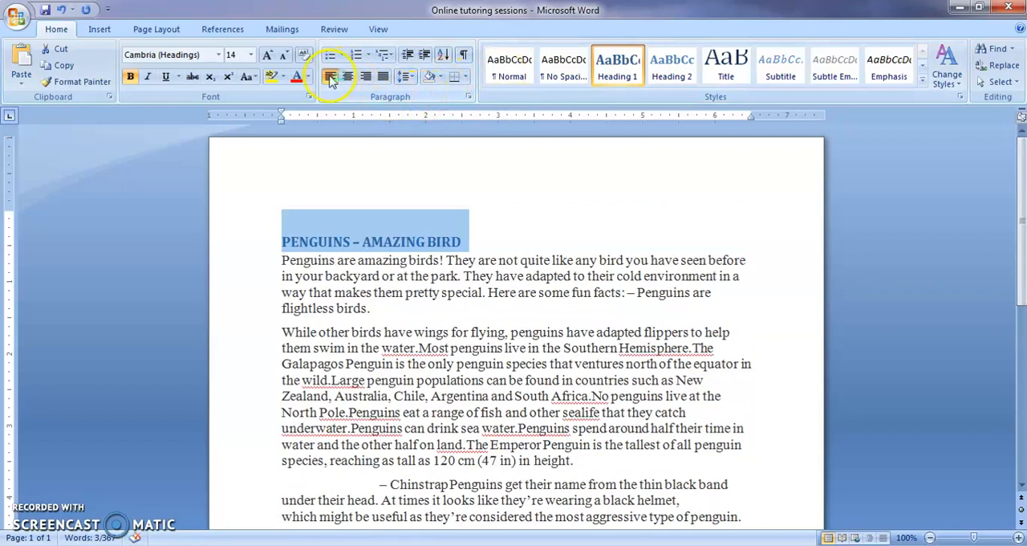
pyautogui.click(384, 83)
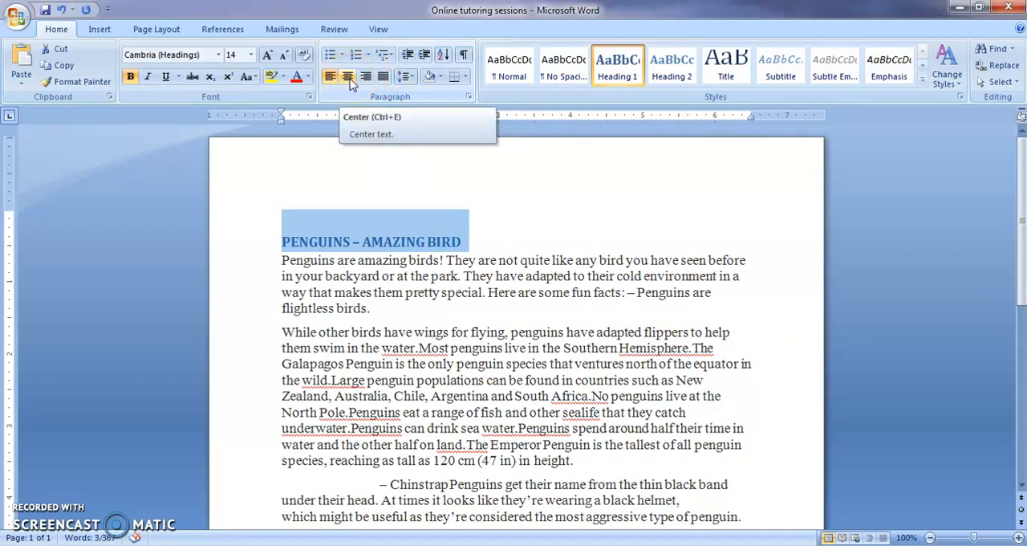
pyautogui.click(349, 79)
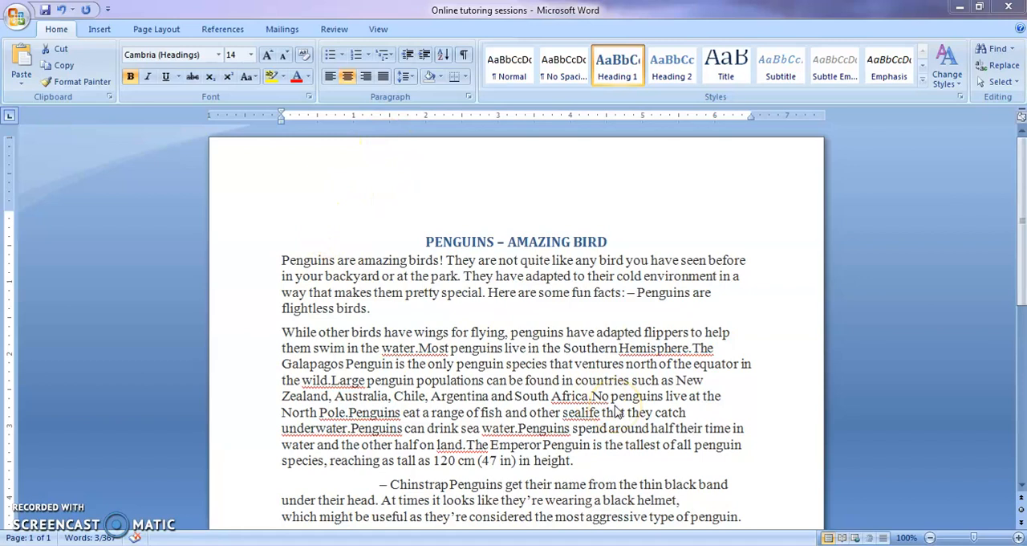
# Insert a blank line after the title.
pyautogui.tripleClick(610, 234)
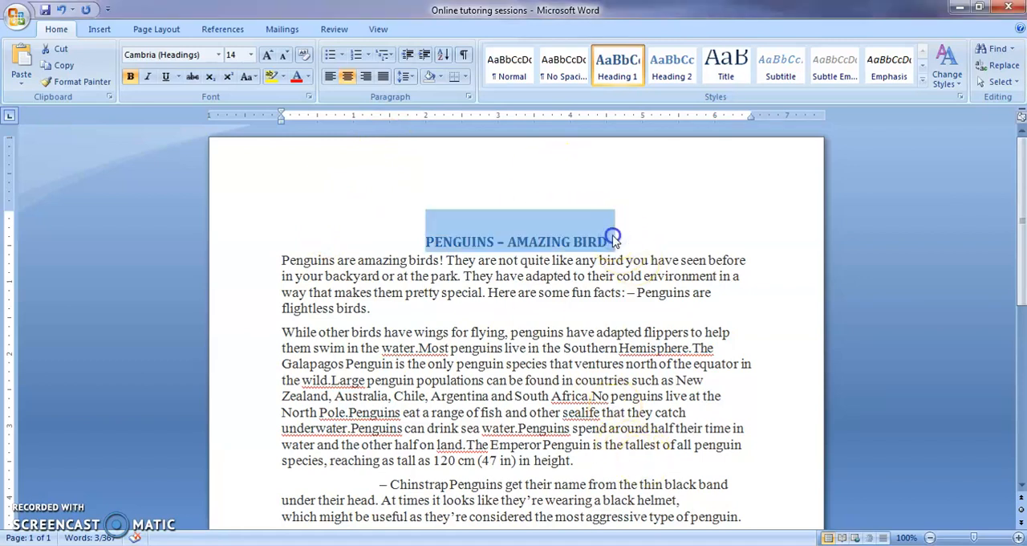
pyautogui.click(613, 235)
pyautogui.click(614, 235)
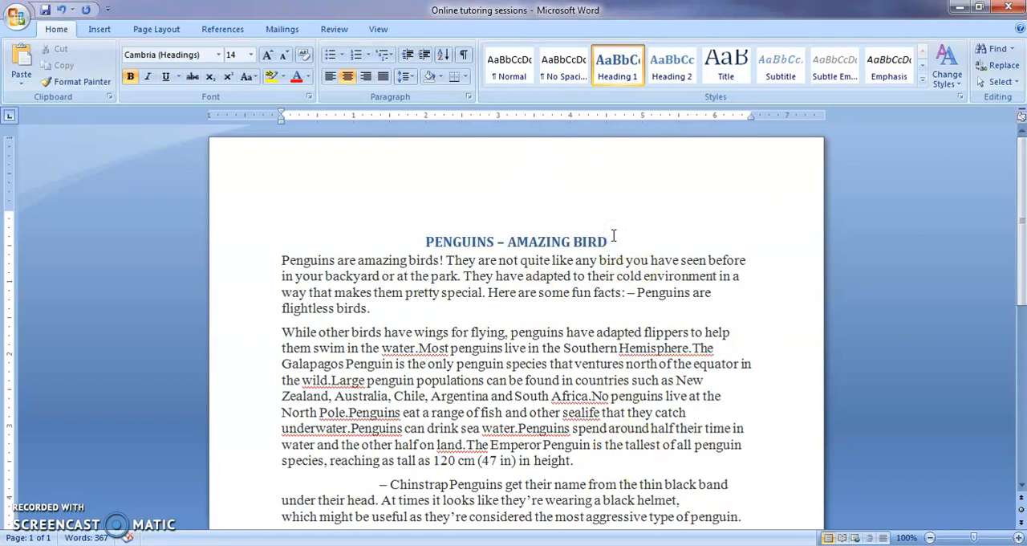
pyautogui.press('Return')
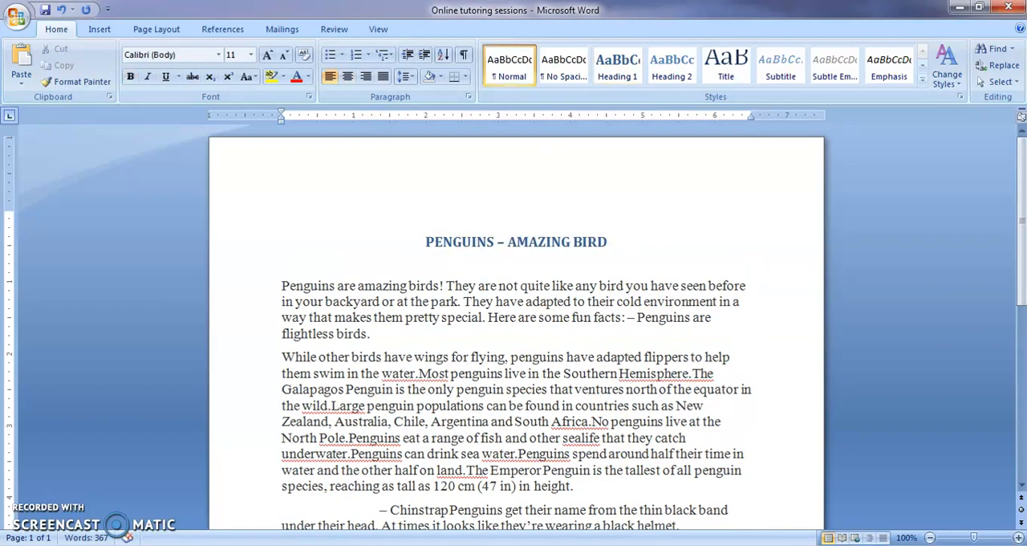
# Reselect the title, keep it as Heading 1, and make it italic and underlined.
pyautogui.click(610, 240)
pyautogui.moveTo(610, 241); pyautogui.dragTo(444, 246)
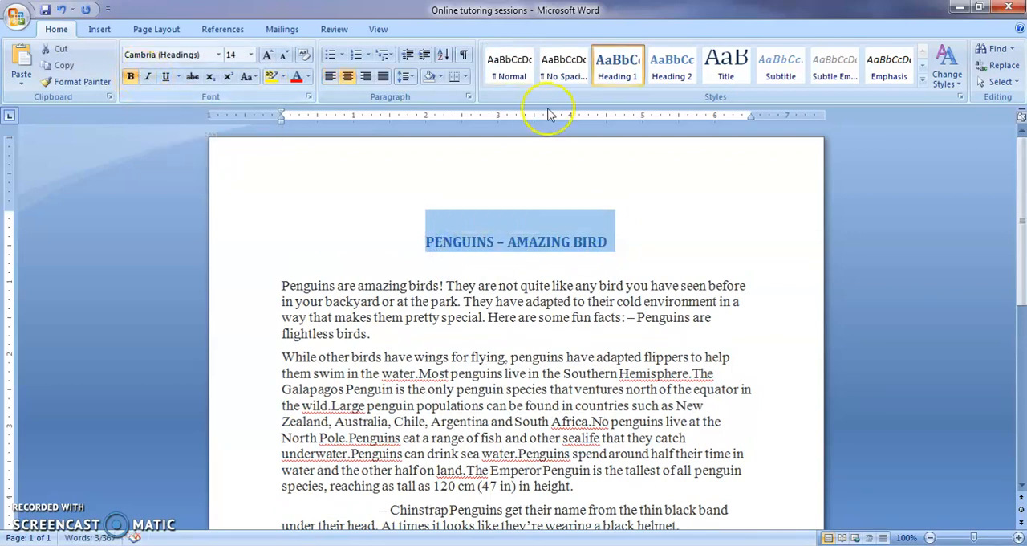
pyautogui.click(624, 74)
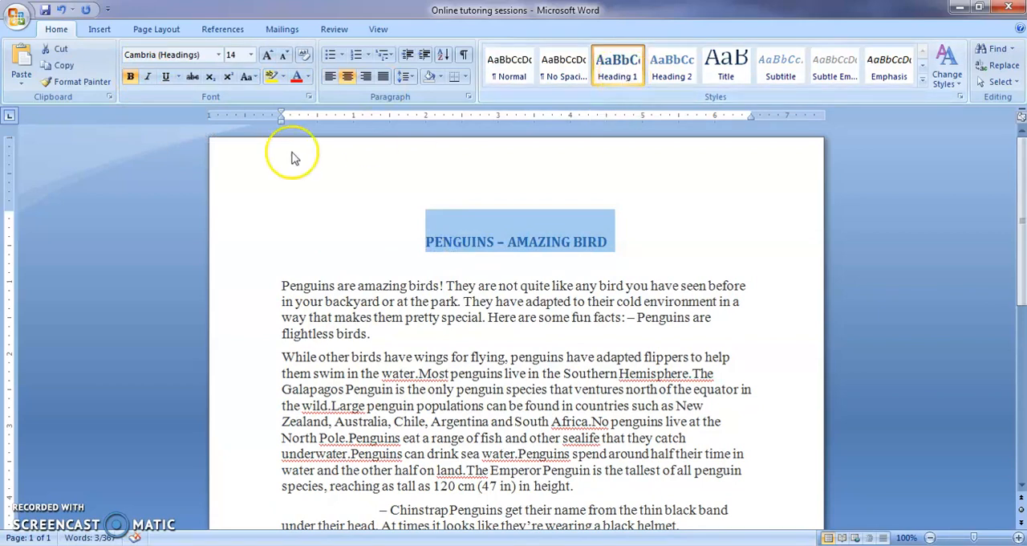
pyautogui.click(150, 84)
pyautogui.click(167, 81)
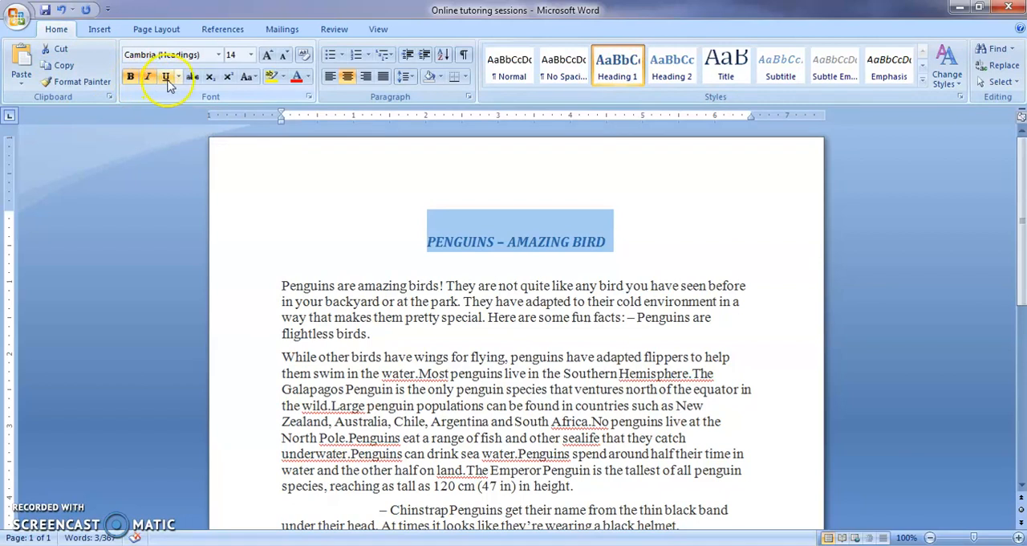
pyautogui.click(167, 80)
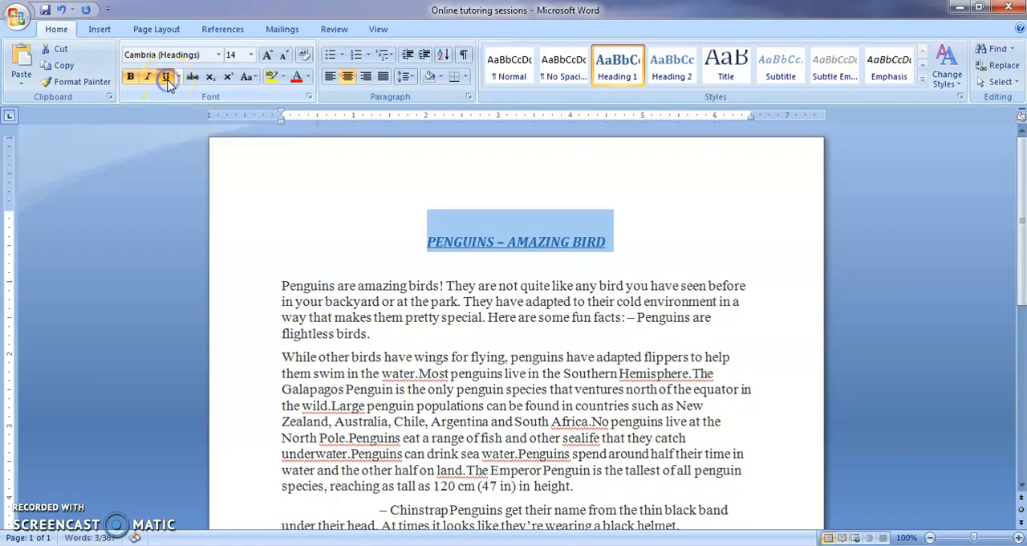
# Set the selected title's font size back to 18.
pyautogui.click(249, 55)
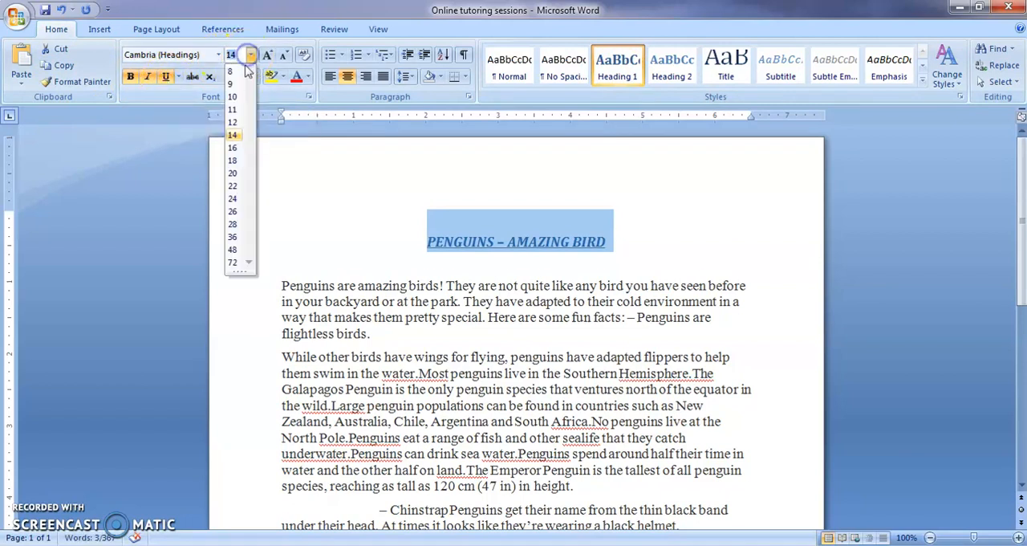
pyautogui.click(232, 161)
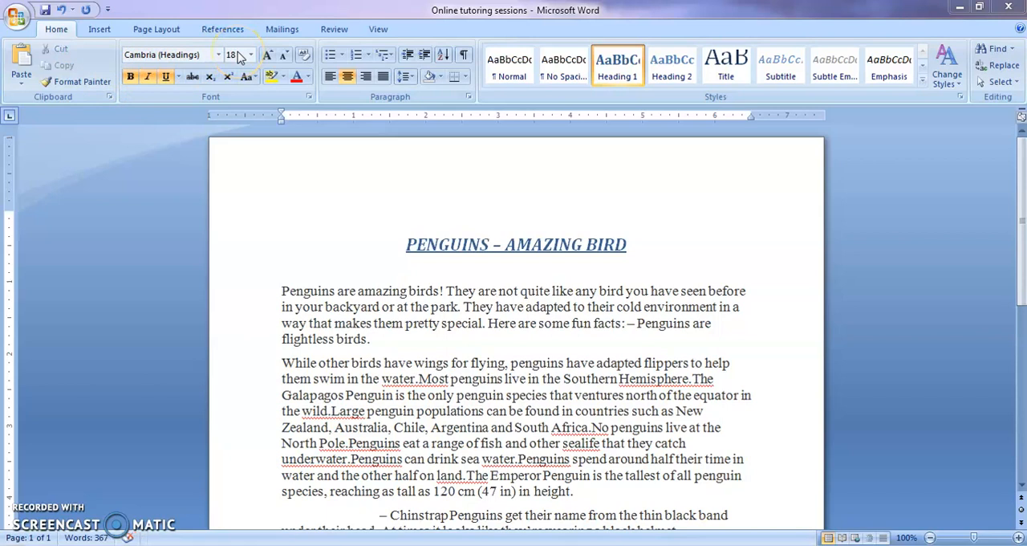
pyautogui.click(284, 61)
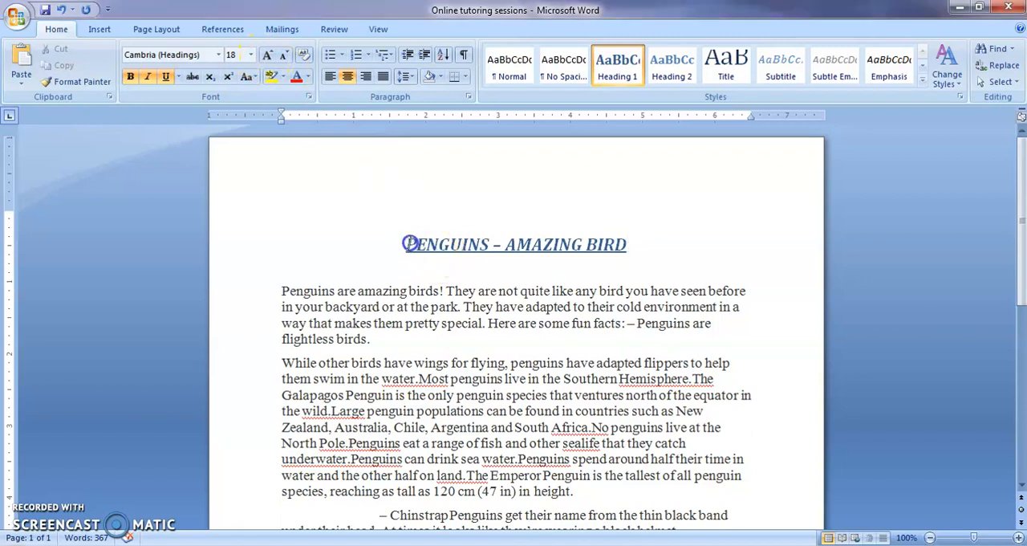
# Select the title, grow its font to 48, then shrink it back to 18.
pyautogui.moveTo(407, 243); pyautogui.dragTo(626, 267)
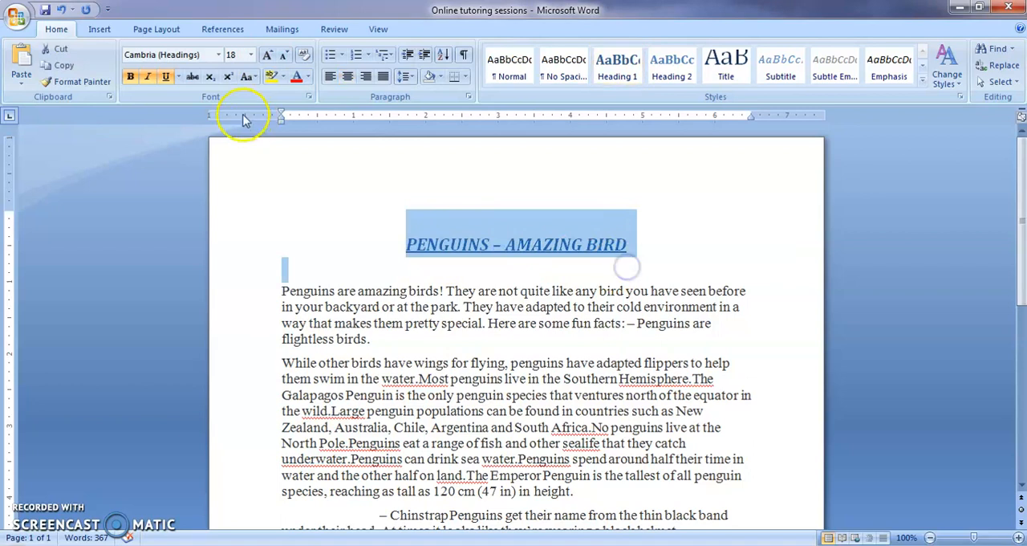
pyautogui.click(267, 55)
pyautogui.click(267, 54)
pyautogui.click(267, 54)
pyautogui.click(267, 54)
pyautogui.click(267, 54)
pyautogui.click(267, 54)
pyautogui.click(267, 55)
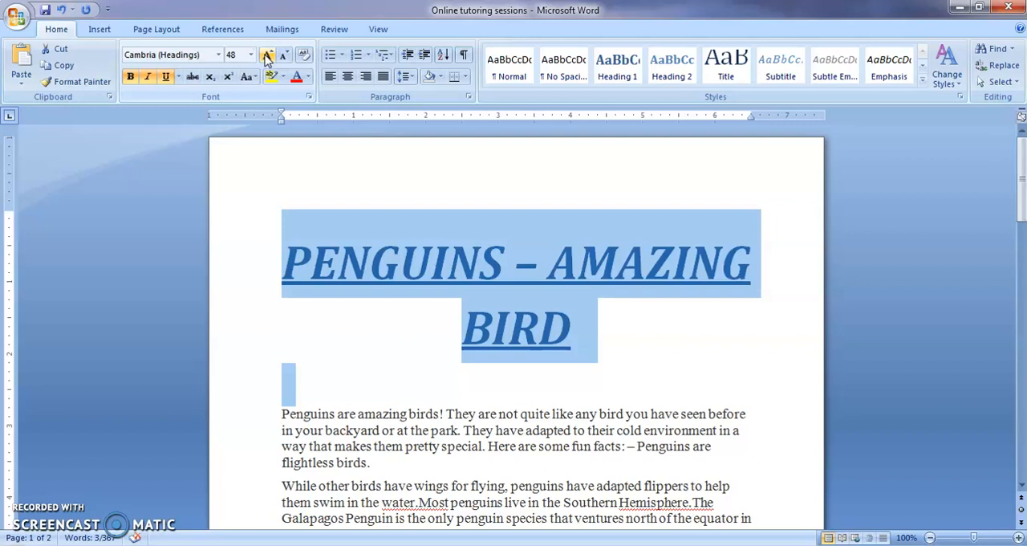
pyautogui.click(284, 55)
pyautogui.click(284, 55)
pyautogui.click(284, 54)
pyautogui.click(285, 55)
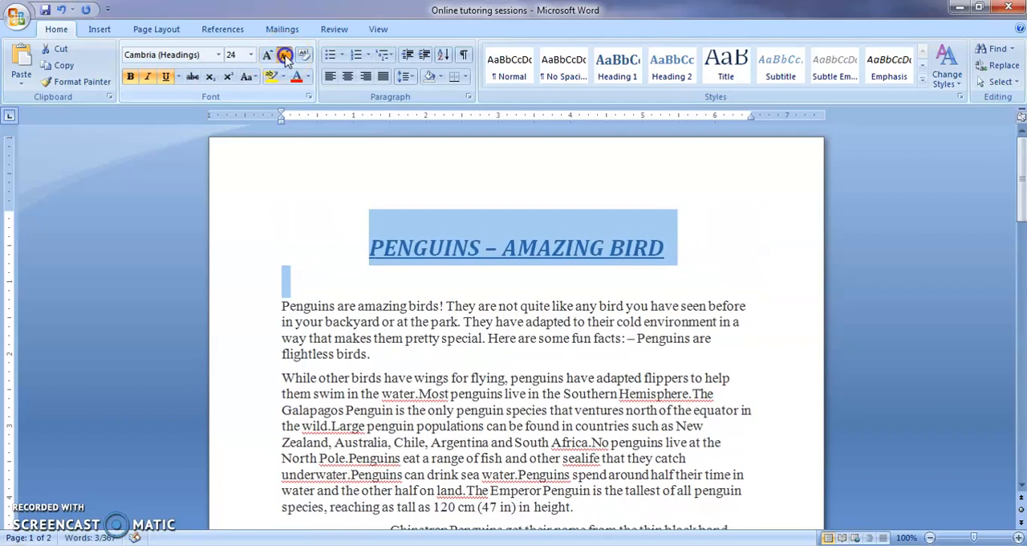
pyautogui.click(285, 55)
pyautogui.click(285, 56)
pyautogui.click(285, 55)
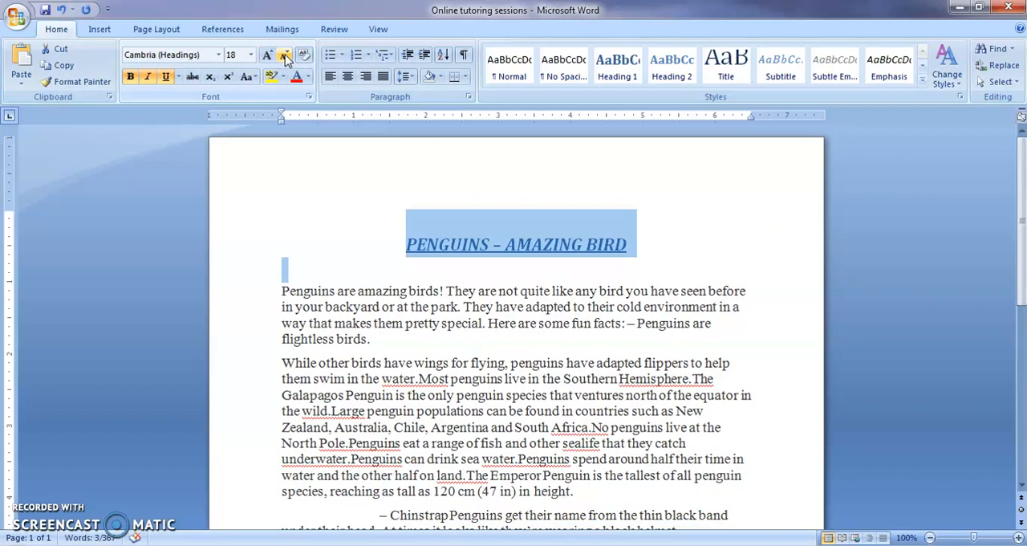
# Apply strikethrough to the title, then reselect it and remove the strikethrough.
pyautogui.click(192, 78)
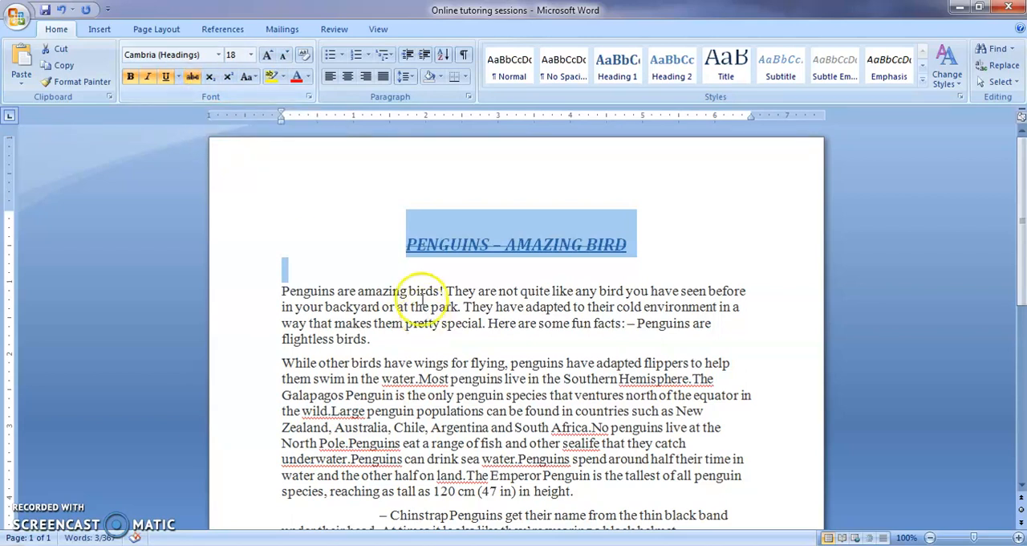
pyautogui.click(601, 236)
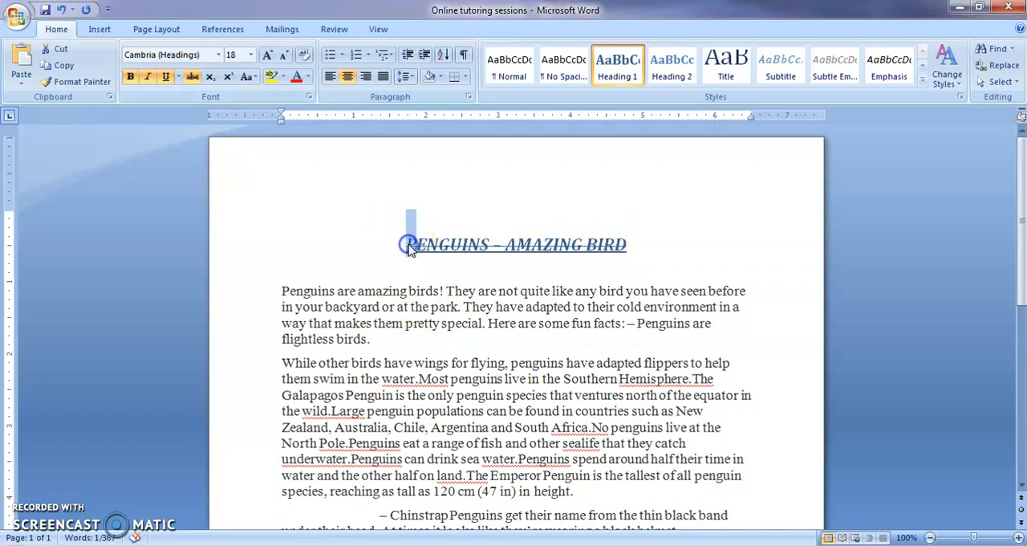
pyautogui.moveTo(408, 245); pyautogui.dragTo(656, 253)
pyautogui.click(192, 78)
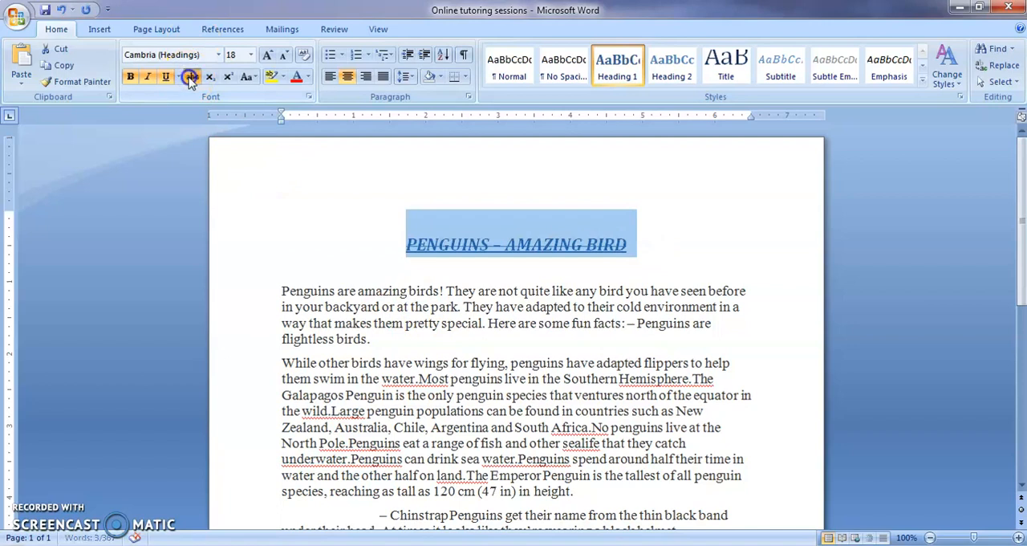
pyautogui.click(454, 240)
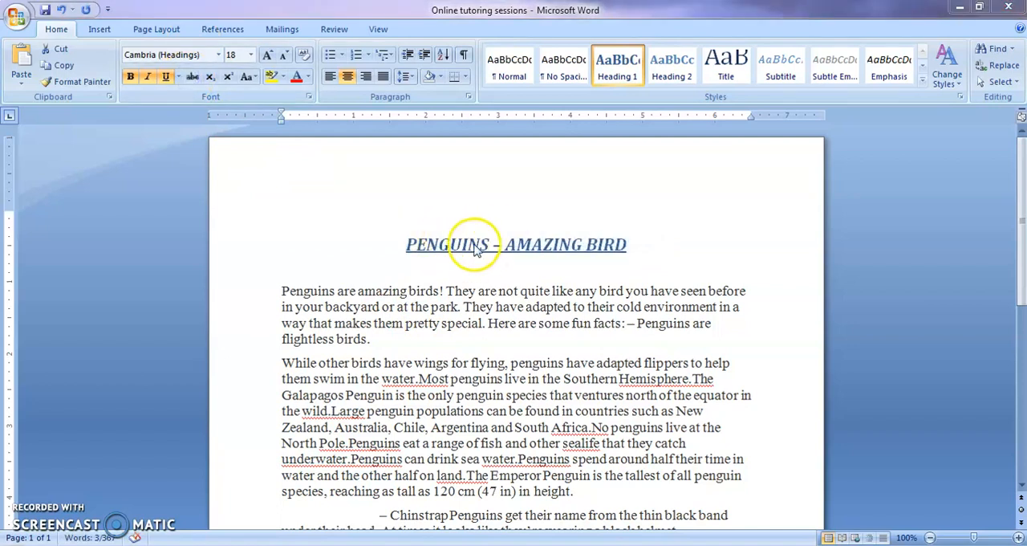
# Add a line below the title, enter 26 and make the 6 superscript.
pyautogui.press('Return')
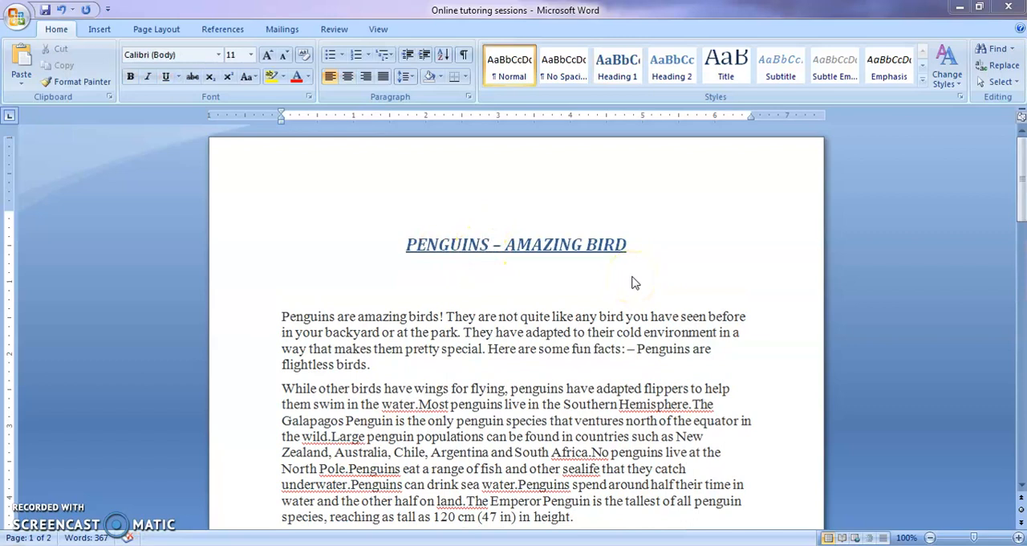
pyautogui.click(659, 258)
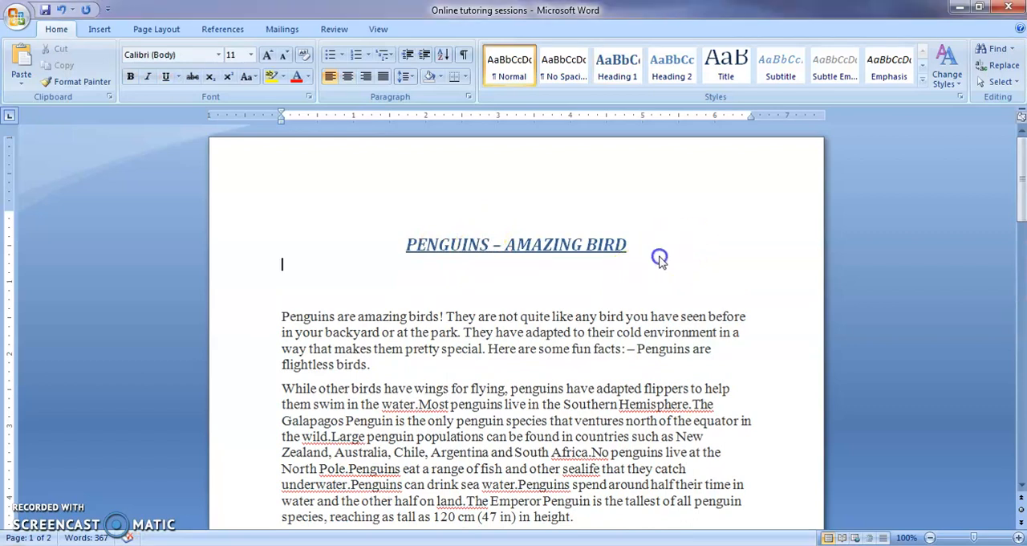
pyautogui.write('26')
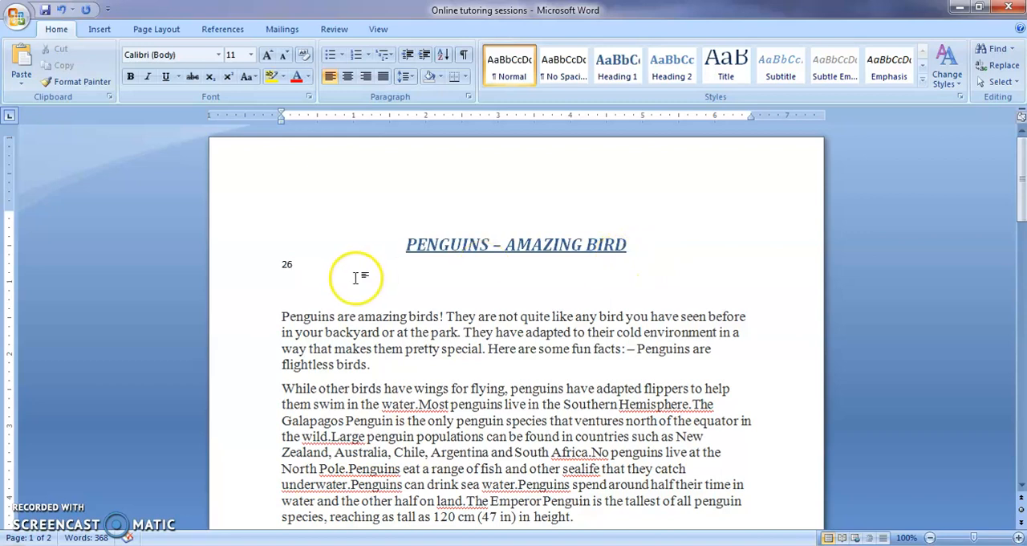
pyautogui.click(290, 265)
pyautogui.moveTo(290, 265); pyautogui.dragTo(286, 266)
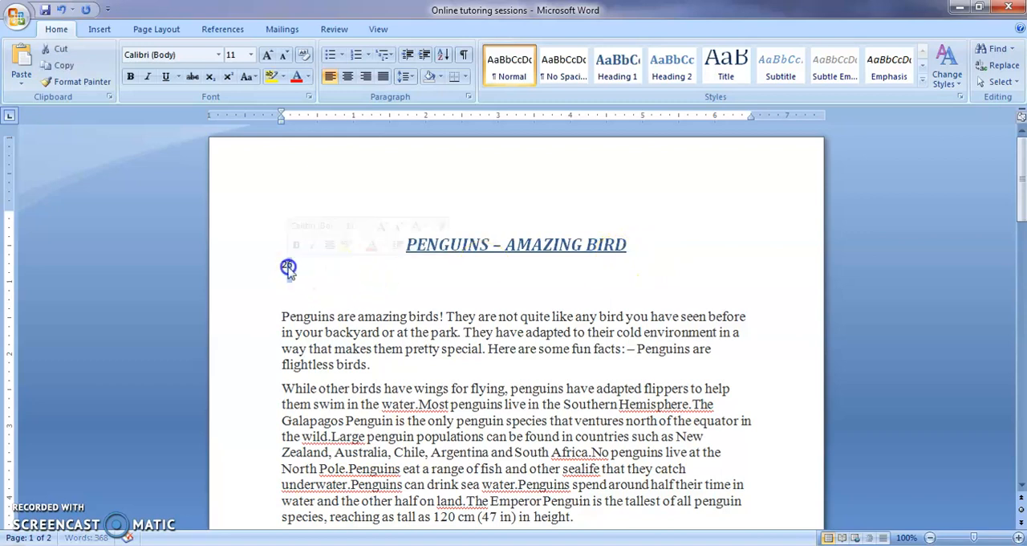
pyautogui.click(228, 78)
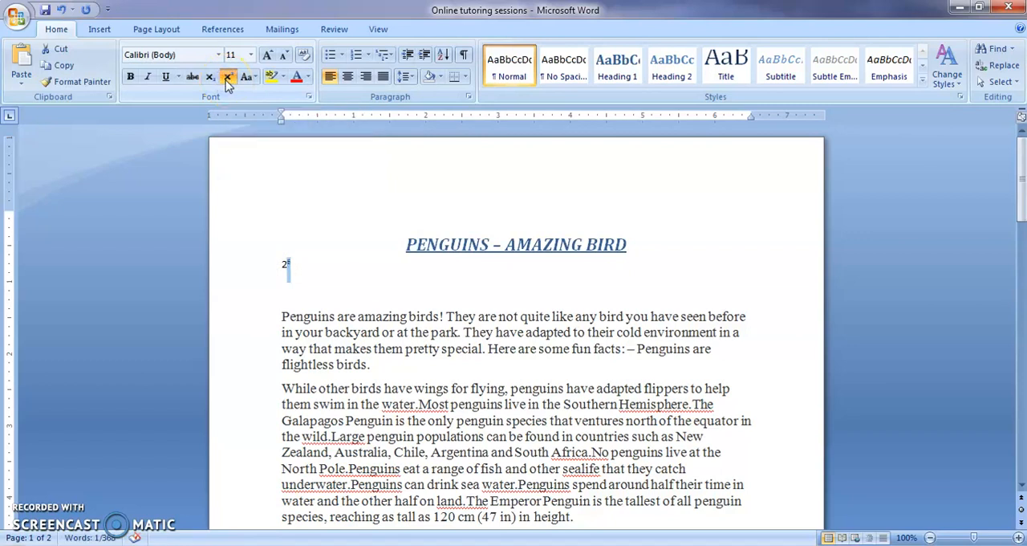
# Enter A3 on the next line and make the 3 subscript.
pyautogui.moveTo(291, 266); pyautogui.dragTo(271, 267)
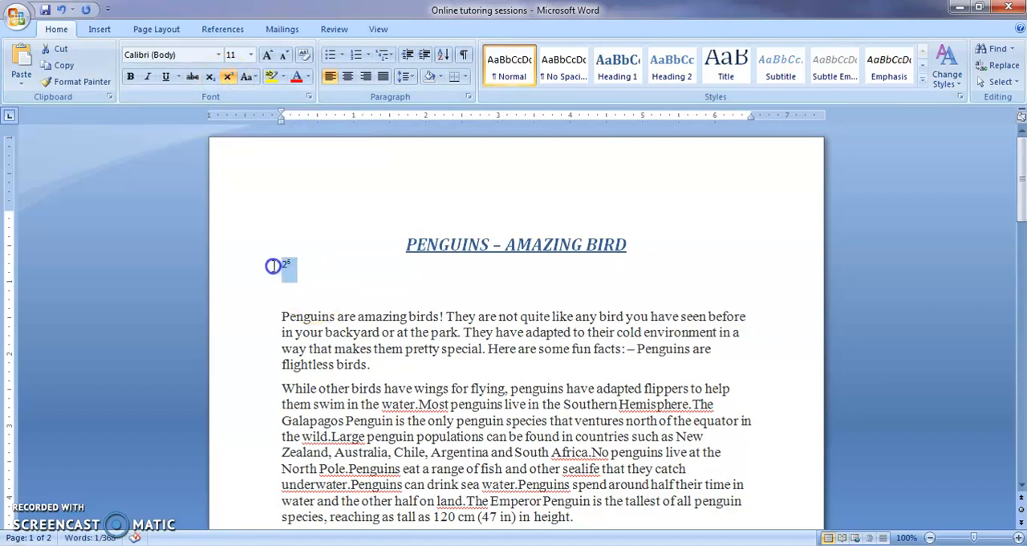
pyautogui.click(314, 274)
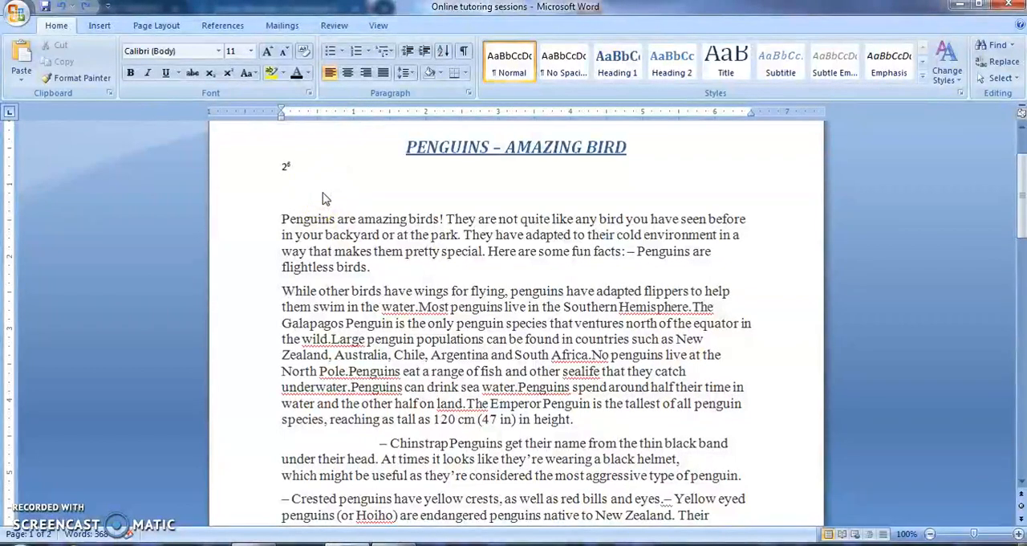
pyautogui.write('A3')
pyautogui.click(290, 192)
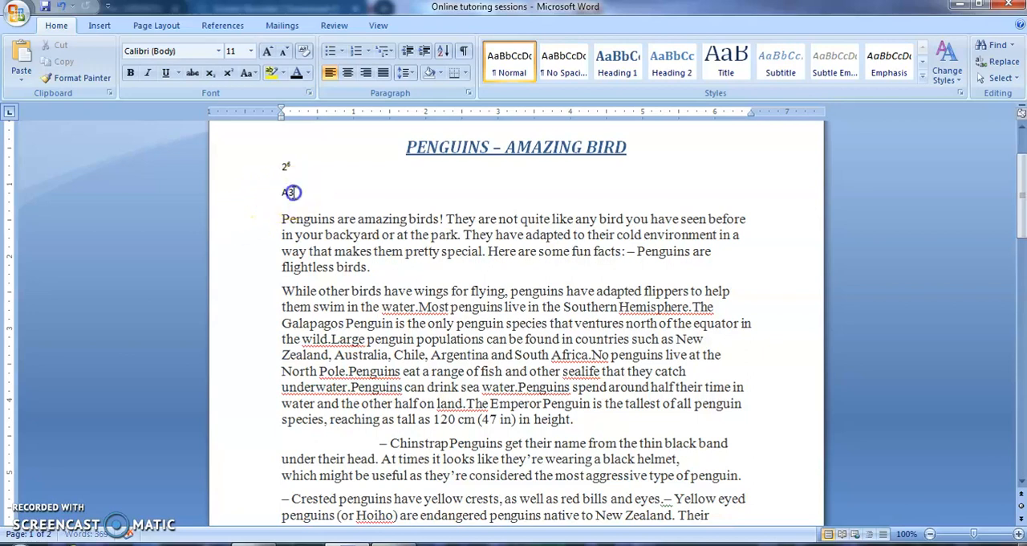
pyautogui.moveTo(290, 193); pyautogui.dragTo(294, 193)
pyautogui.click(211, 74)
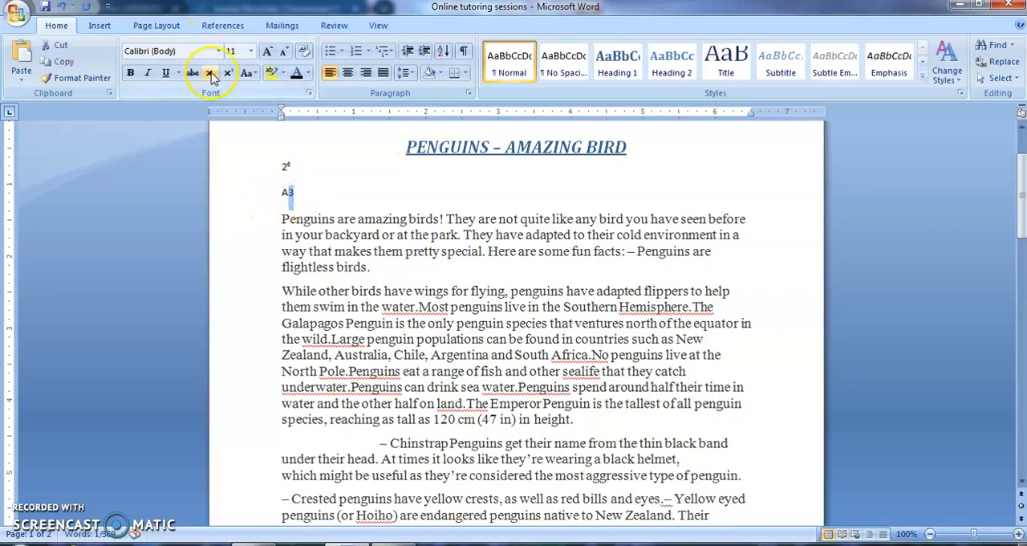
pyautogui.click(212, 74)
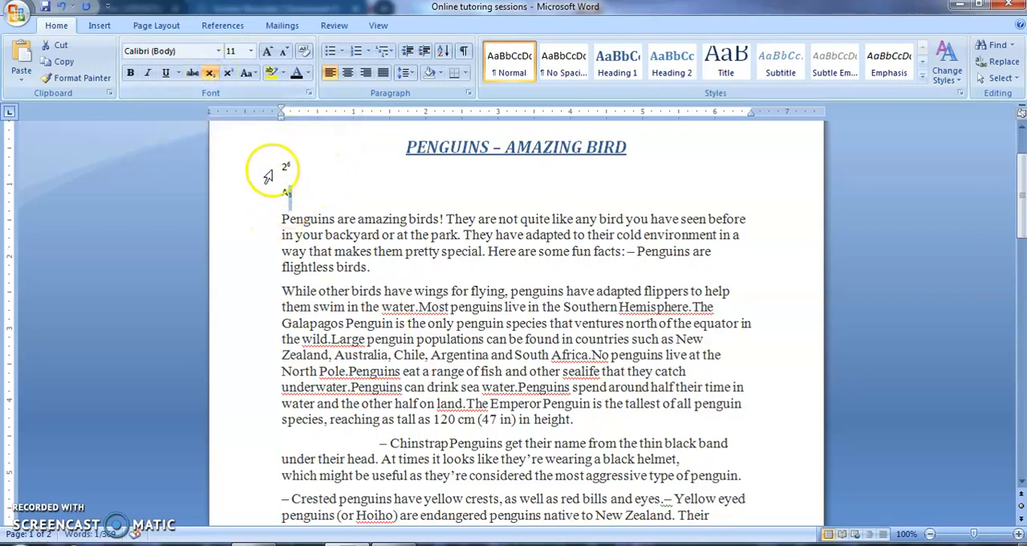
# Delete the 2⁶ and A₃ example lines together with the blank lines below the title.
pyautogui.moveTo(281, 165); pyautogui.dragTo(292, 195)
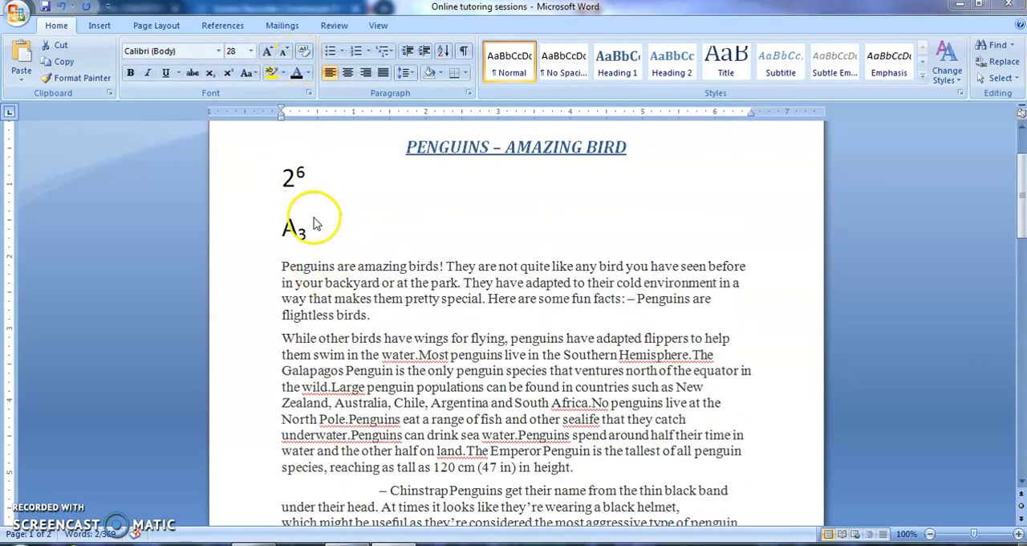
pyautogui.click(298, 179)
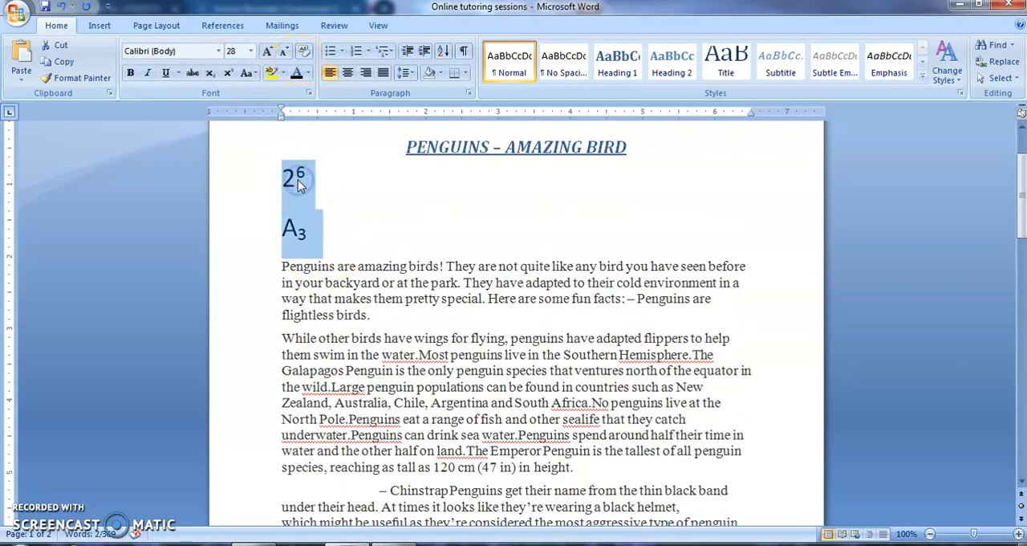
pyautogui.press('Delete')
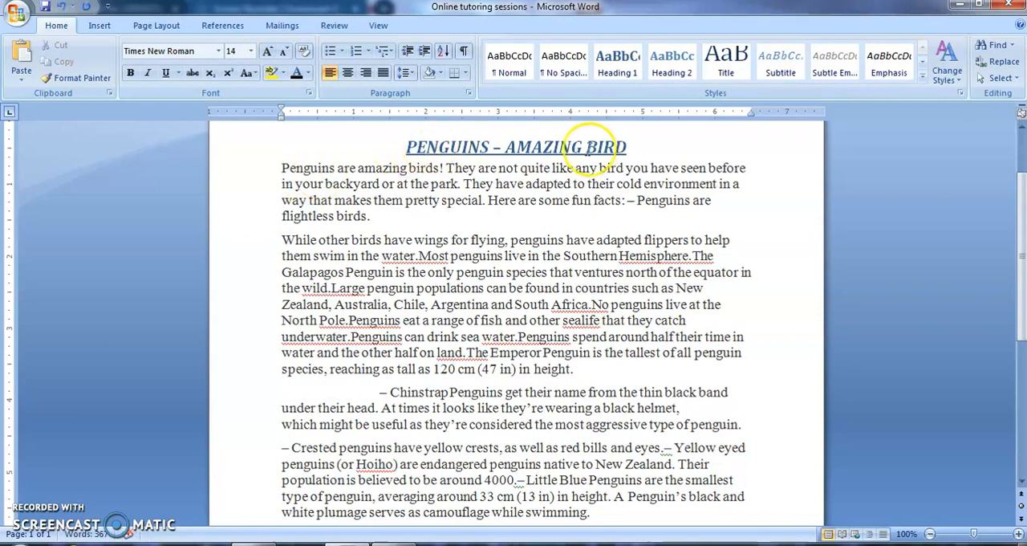
# Browse the built-in theme font sets under Change Styles without applying one.
pyautogui.click(617, 60)
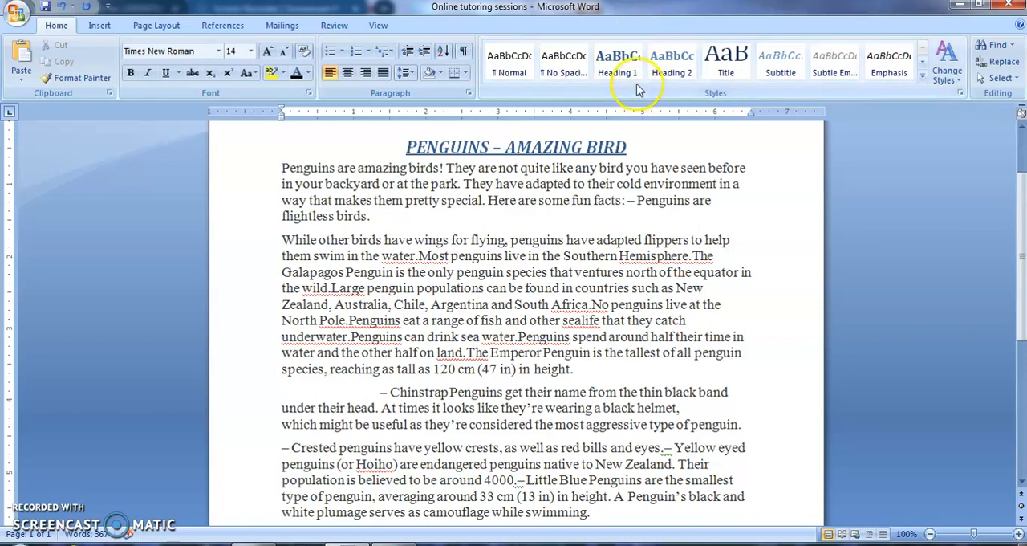
pyautogui.click(574, 147)
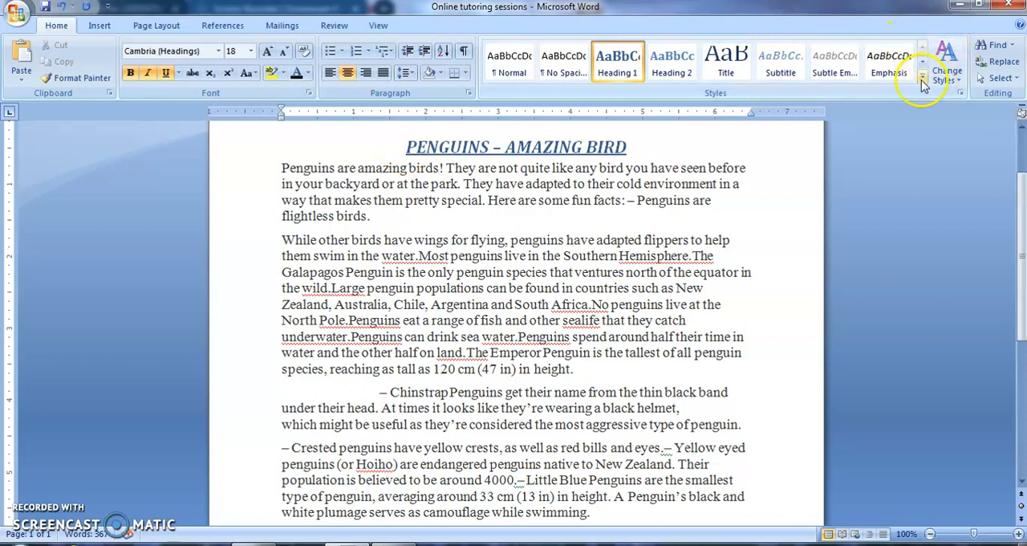
pyautogui.click(951, 76)
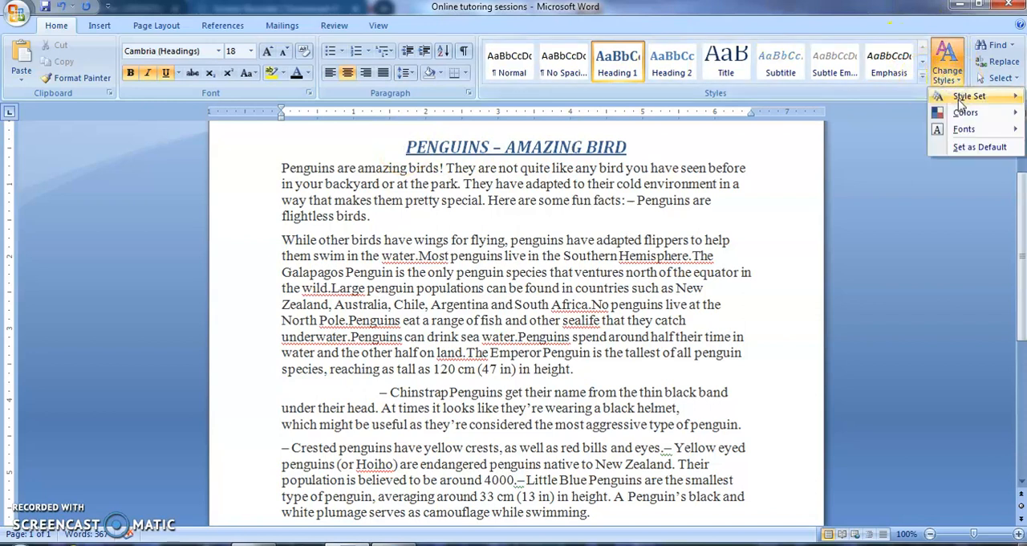
pyautogui.click(961, 132)
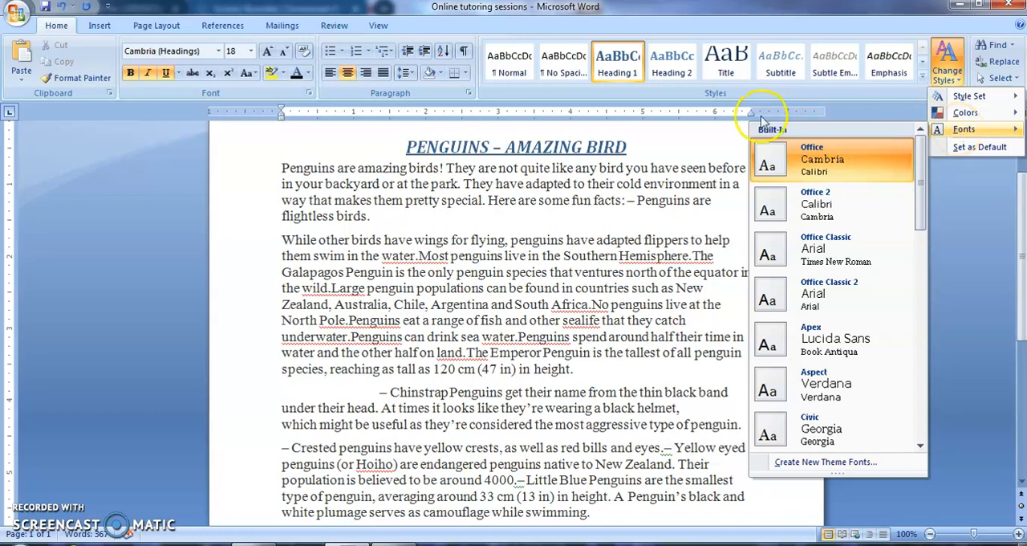
pyautogui.click(532, 147)
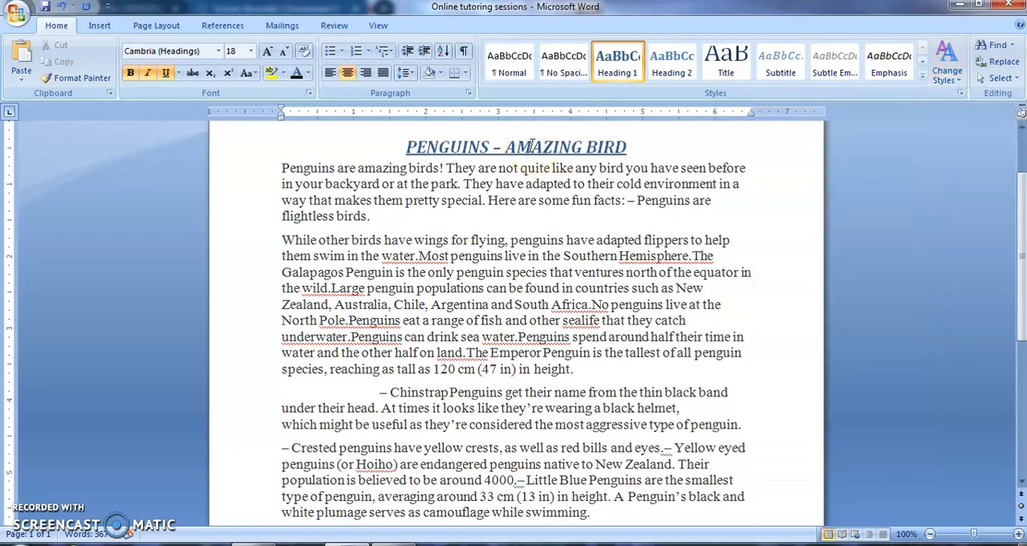
# Select the title, color its text green and highlight it yellow.
pyautogui.moveTo(401, 142); pyautogui.dragTo(636, 148)
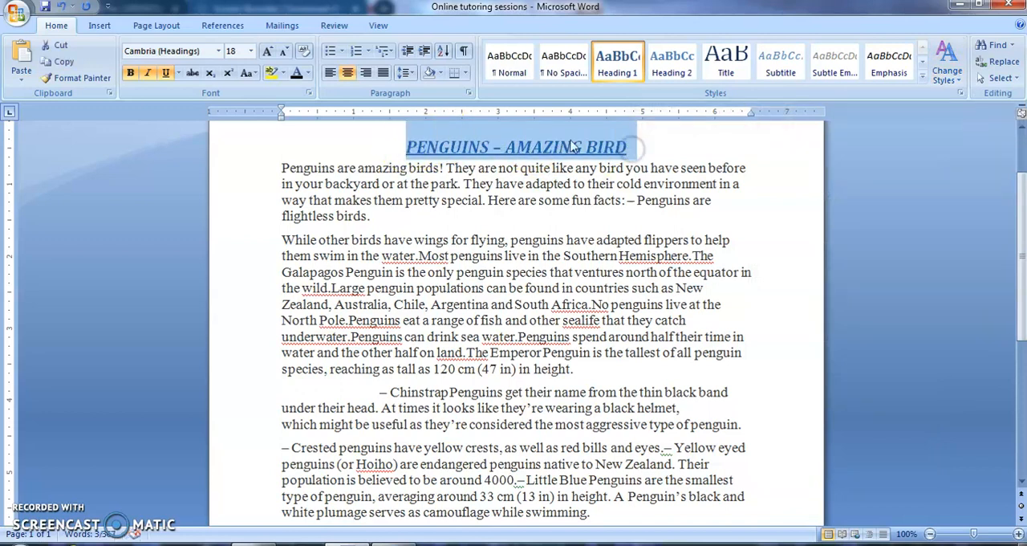
pyautogui.click(307, 73)
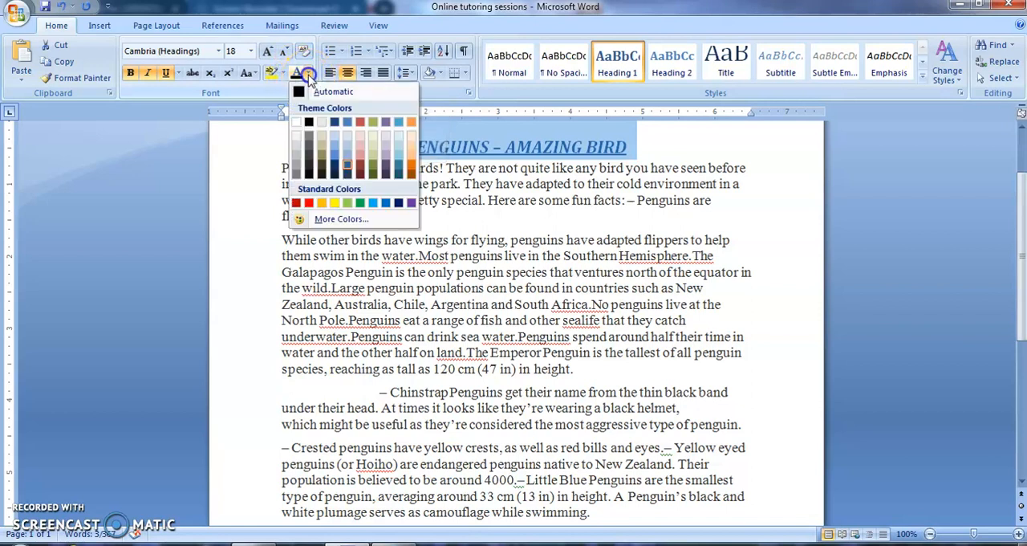
pyautogui.click(360, 202)
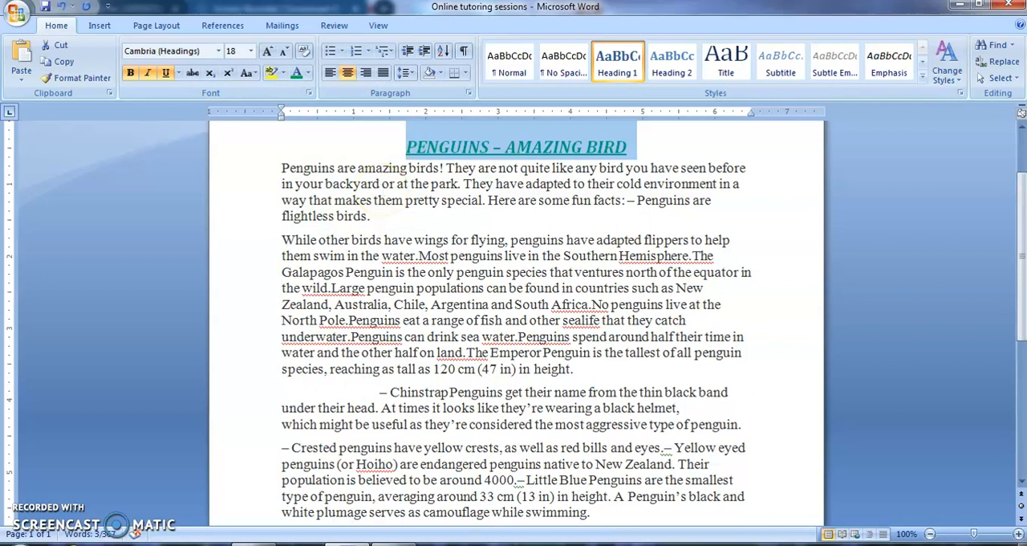
pyautogui.click(282, 73)
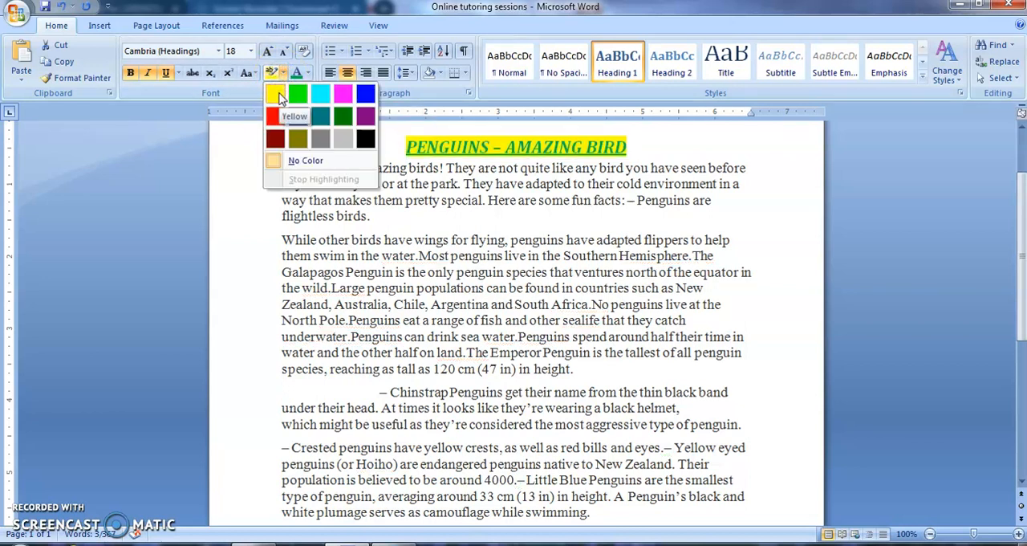
pyautogui.click(277, 94)
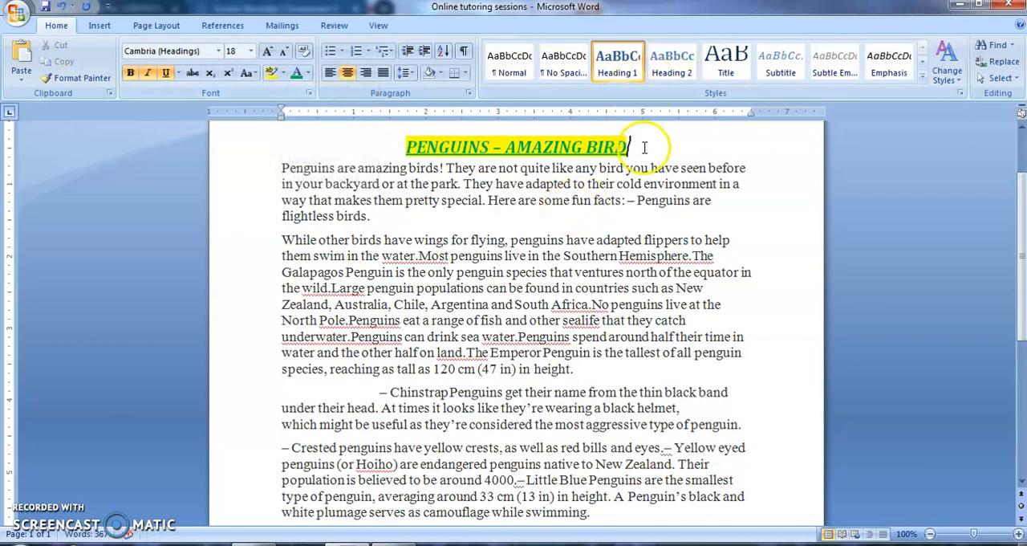
# Insert a blank line after the title.
pyautogui.press('Return')
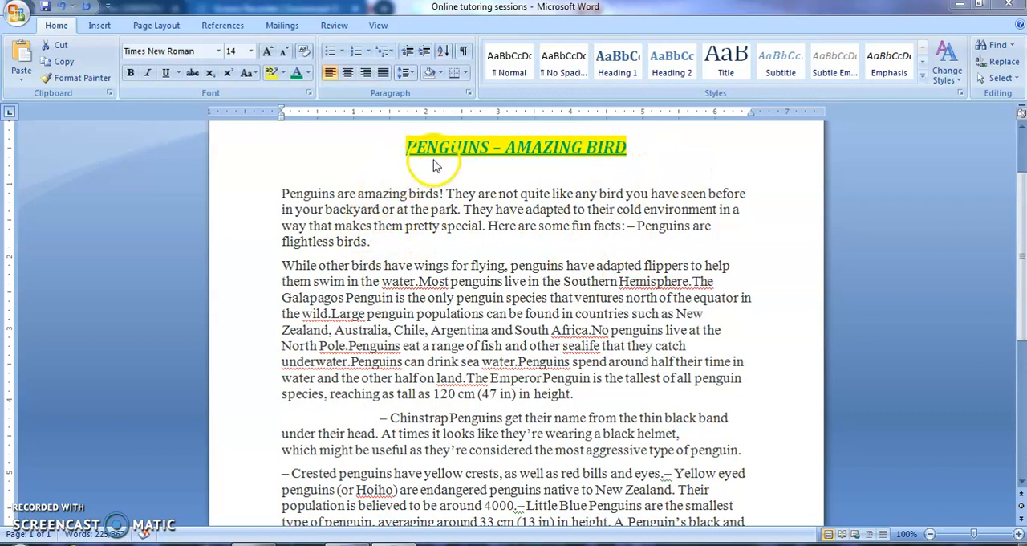
pyautogui.click(286, 195)
pyautogui.hotkey('ctrl', 'shift', 'End')
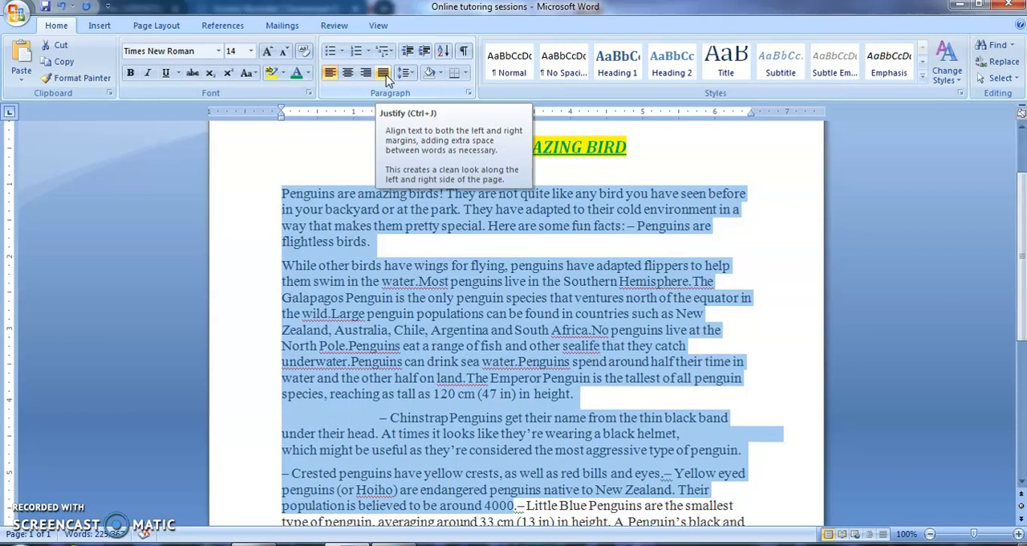
pyautogui.click(351, 151)
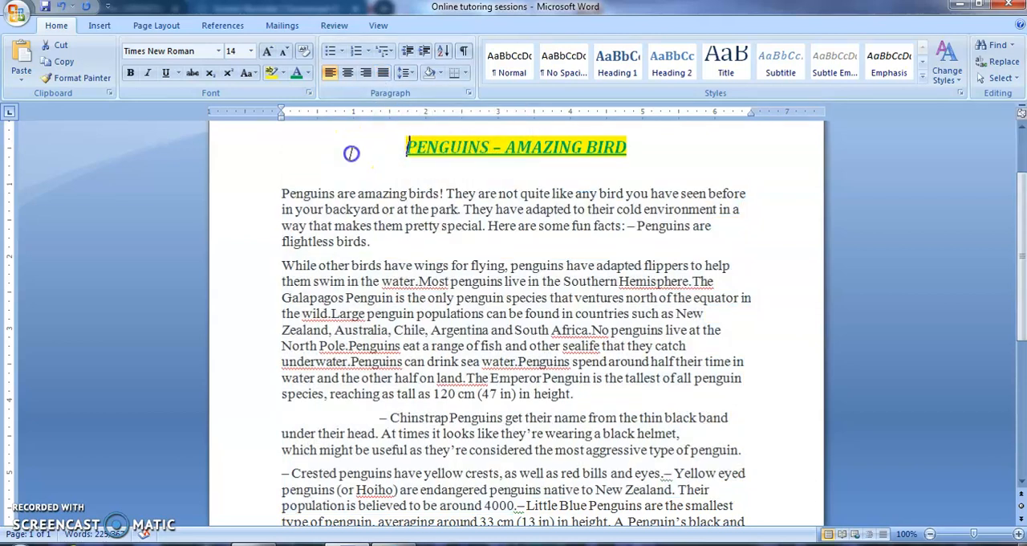
# Justify the first two body paragraphs.
pyautogui.moveTo(281, 196); pyautogui.dragTo(607, 395)
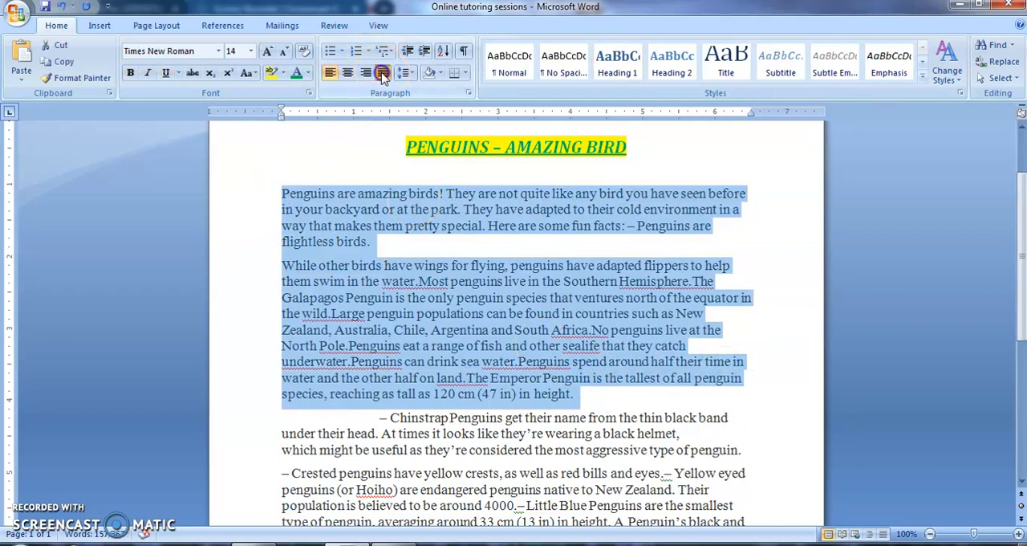
pyautogui.click(383, 73)
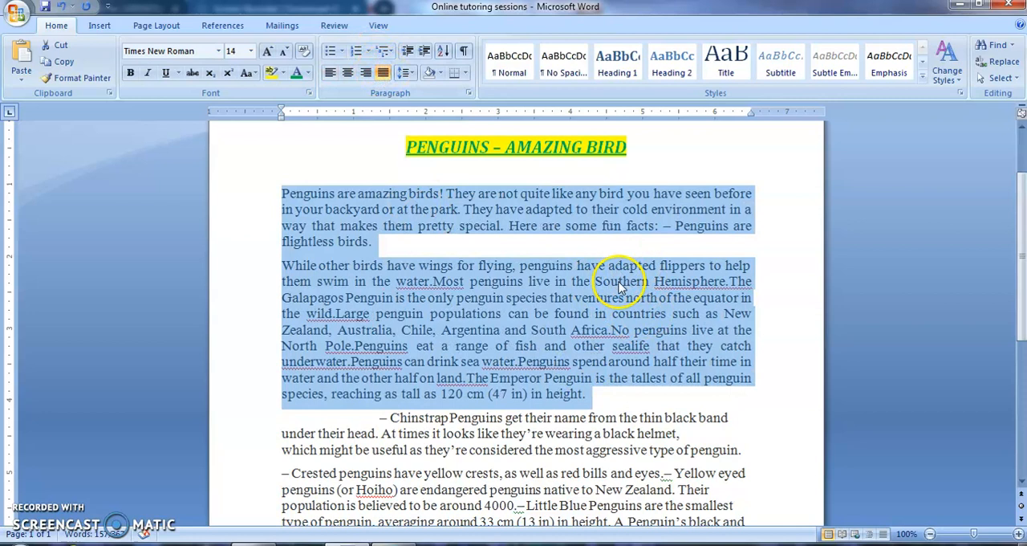
pyautogui.click(382, 73)
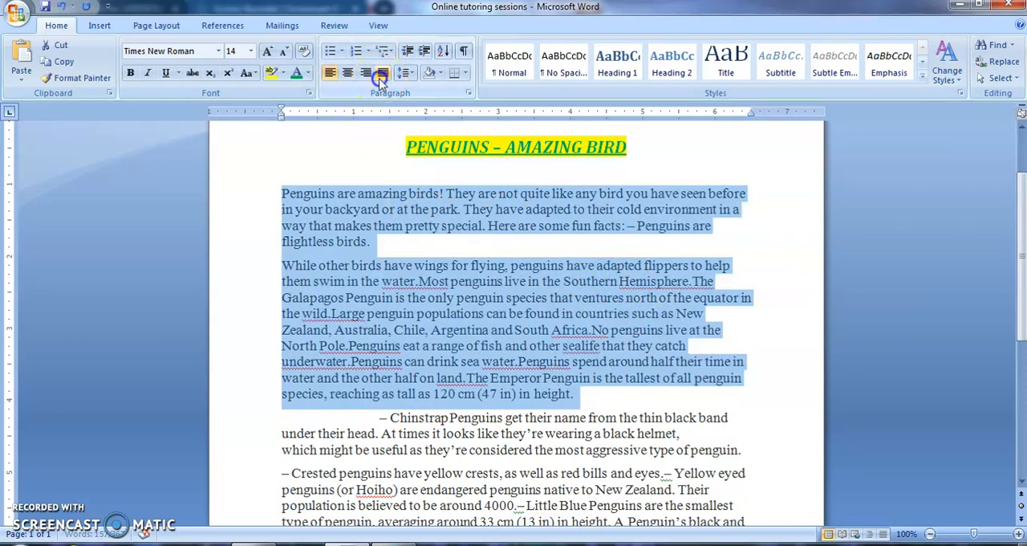
pyautogui.click(383, 74)
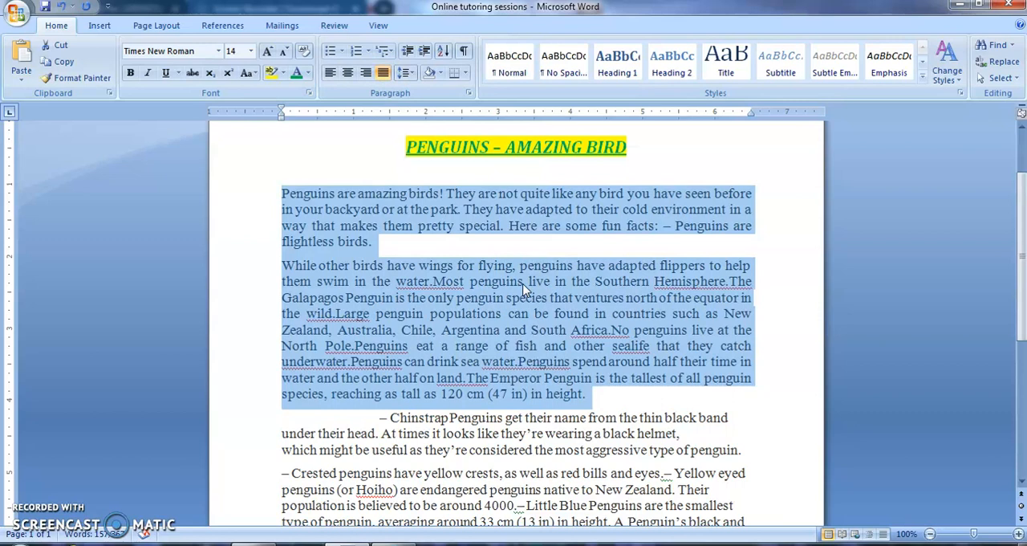
# Set the line spacing of the selected paragraphs to 1.5.
pyautogui.click(405, 73)
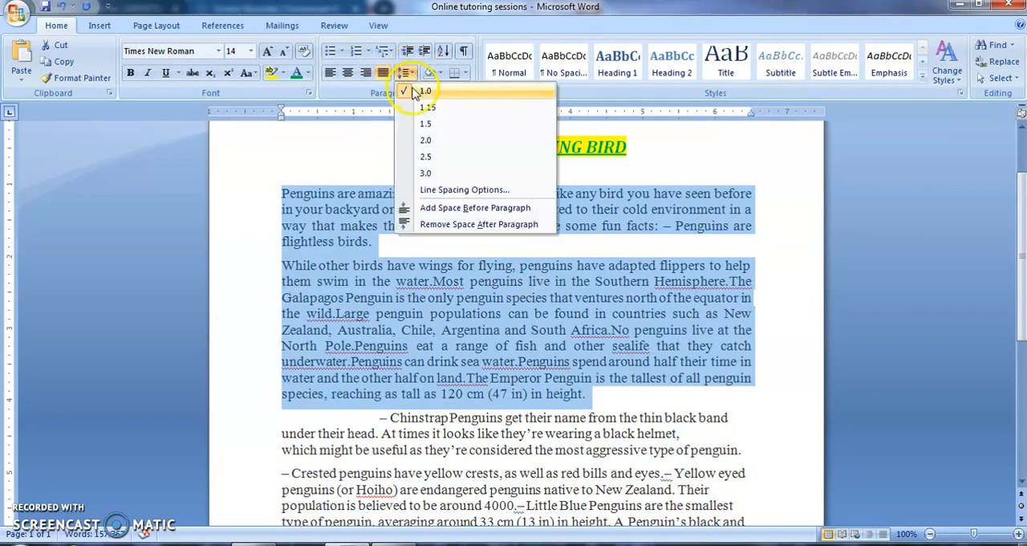
pyautogui.click(421, 124)
pyautogui.click(301, 210)
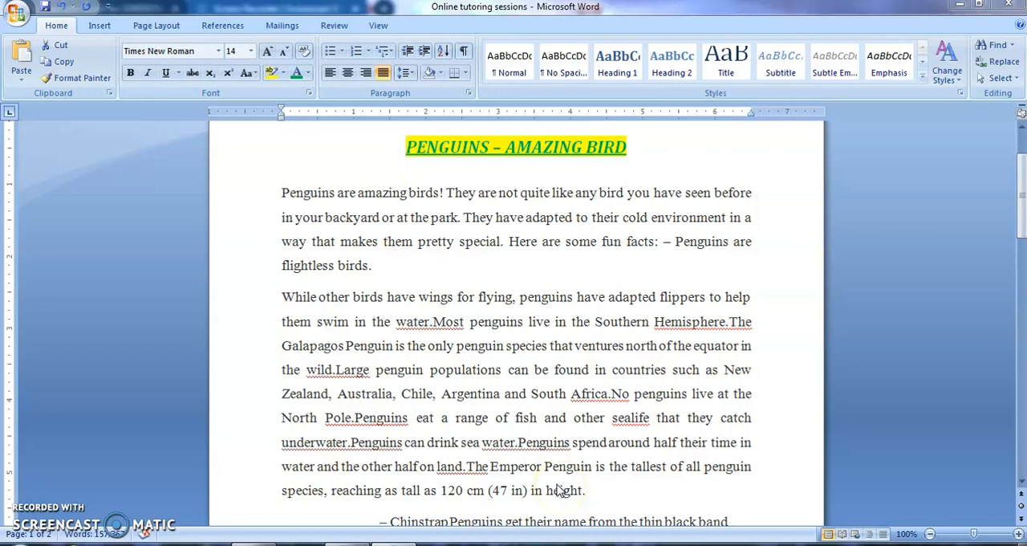
# Add the missing spaces after the full stops in the second paragraph and correct 'sealife' to 'sea life'.
pyautogui.tripleClick(433, 325)
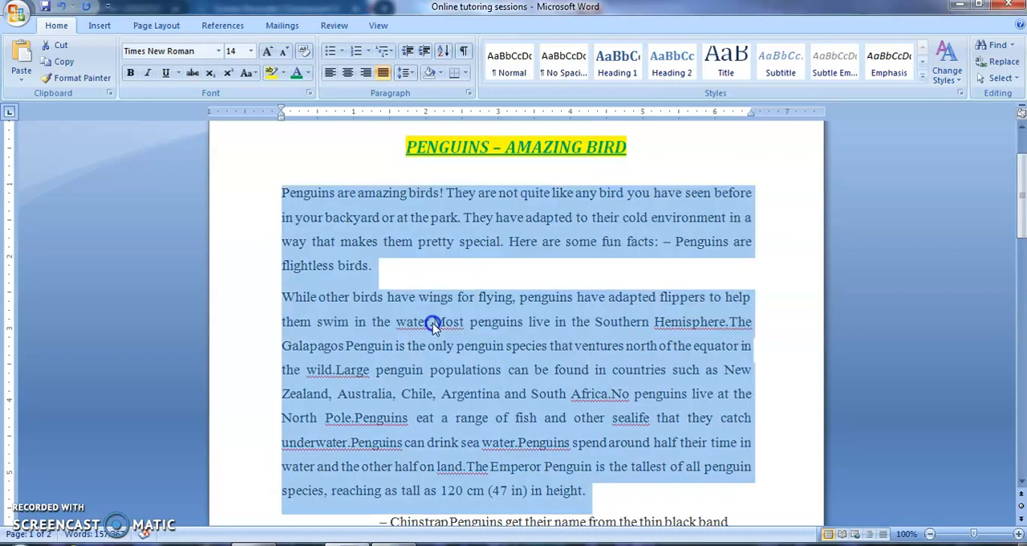
pyautogui.click(434, 325)
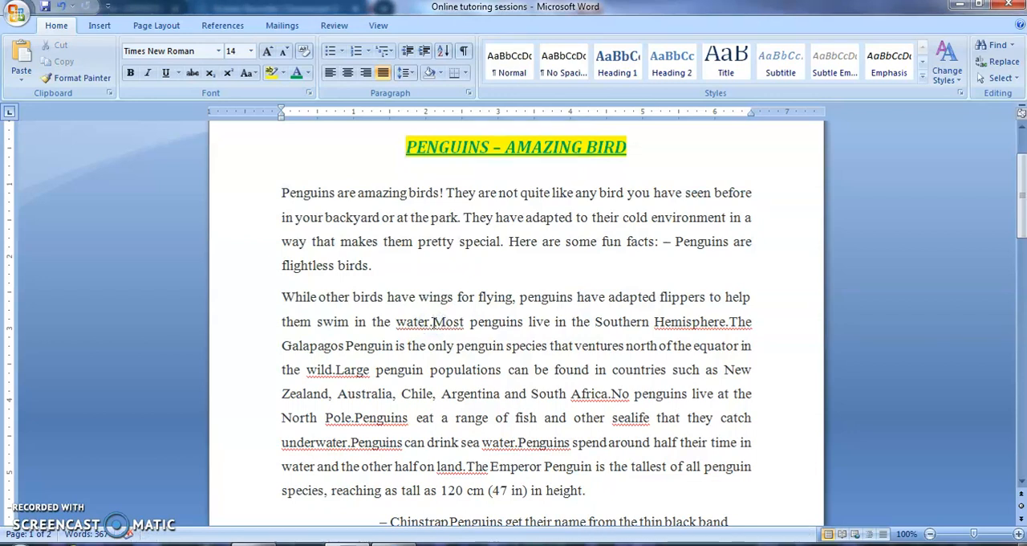
pyautogui.click(336, 372)
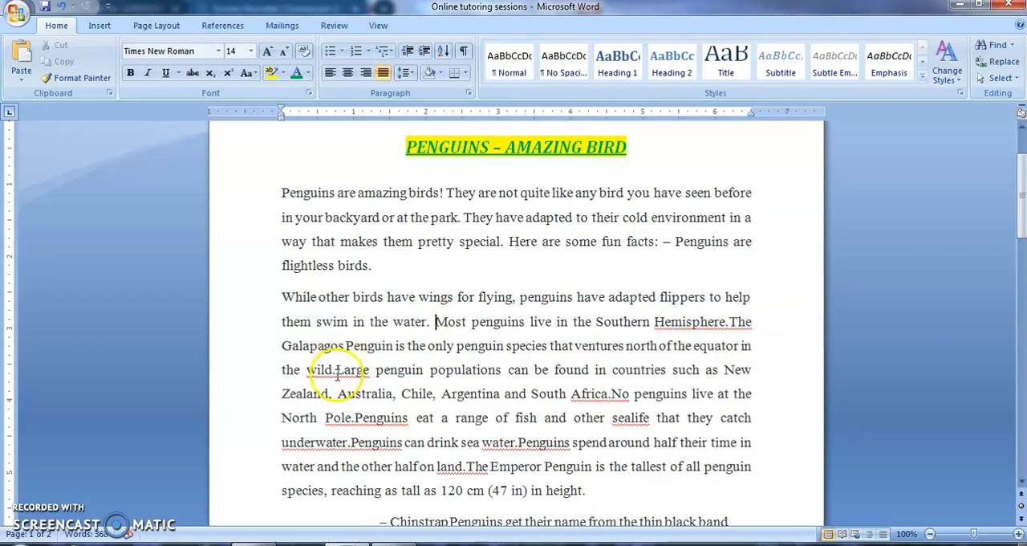
pyautogui.click(354, 419)
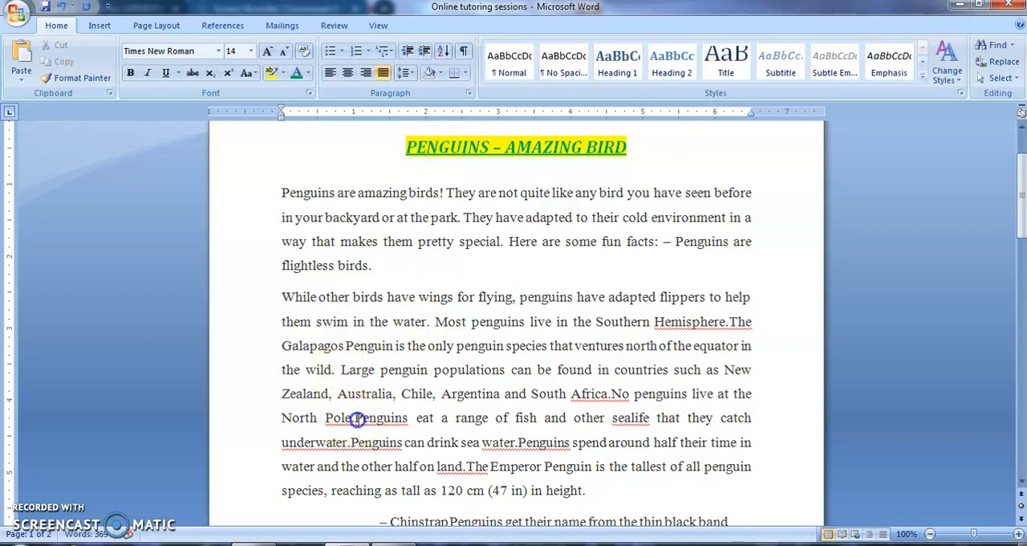
pyautogui.click(519, 445)
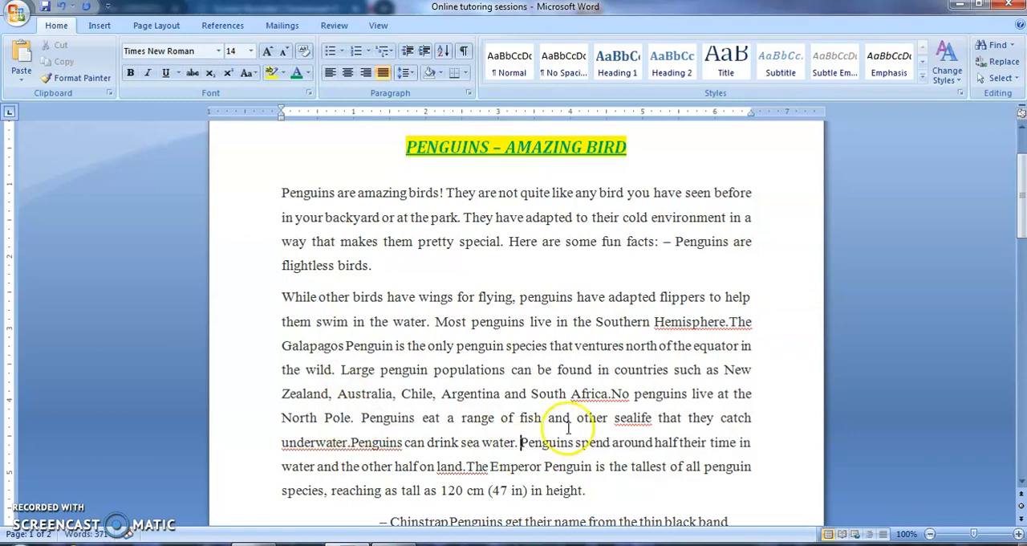
pyautogui.click(610, 395)
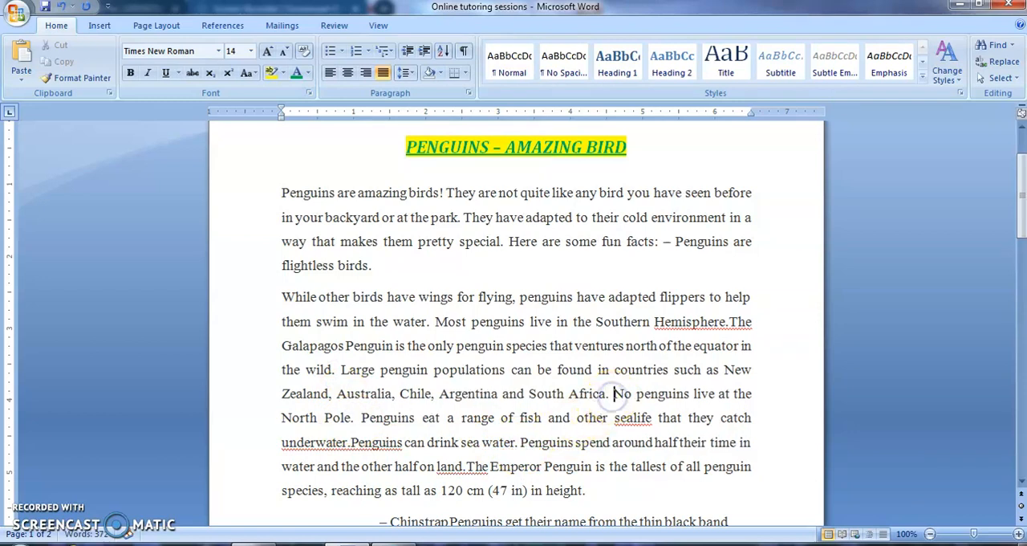
pyautogui.click(727, 321)
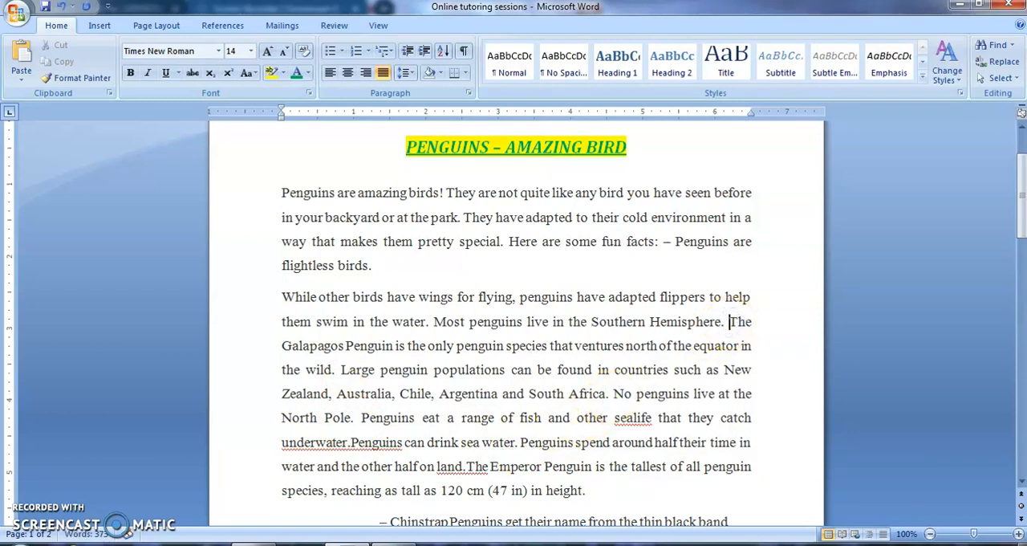
pyautogui.click(633, 418)
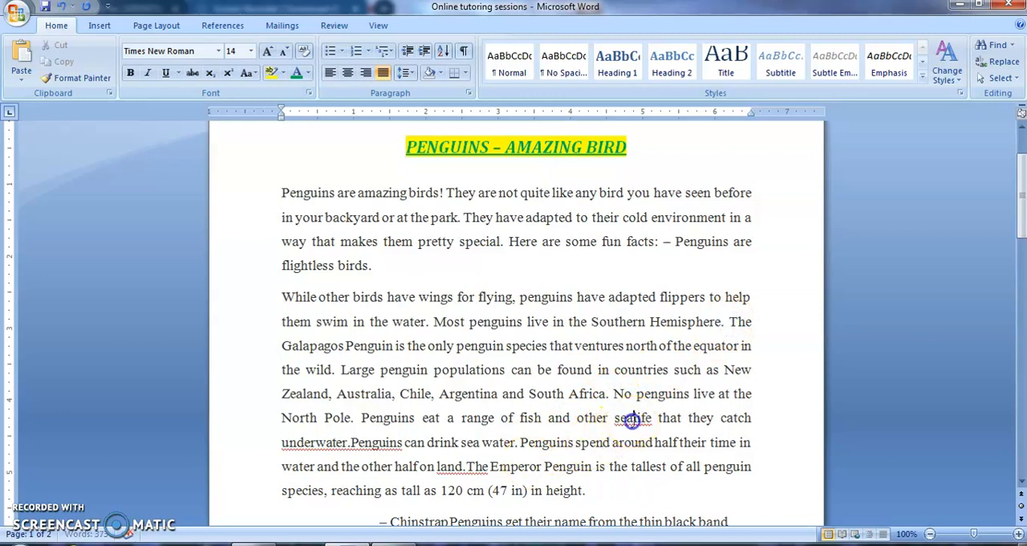
pyautogui.click(351, 443)
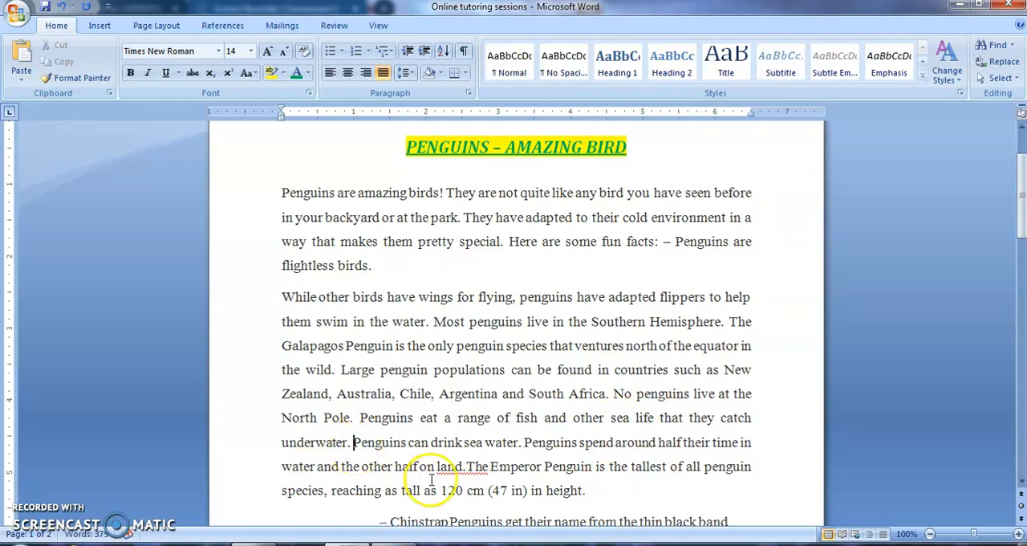
pyautogui.click(466, 468)
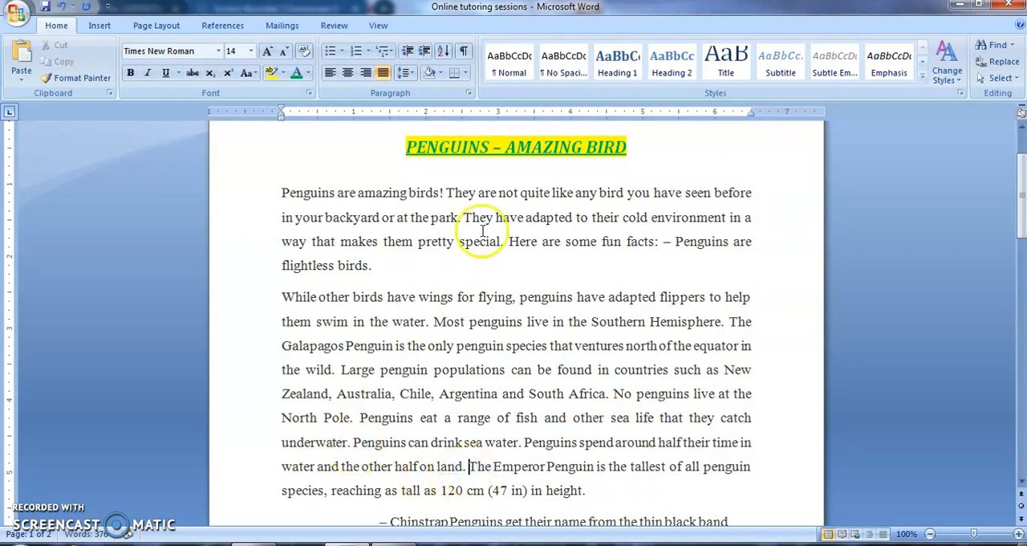
# Delete the phrase 'Here are some fun facts:' from the first paragraph.
pyautogui.moveTo(1020, 201)
pyautogui.mouseDown()
pyautogui.moveTo(1020, 269)
pyautogui.moveTo(1009, 199)
pyautogui.mouseUp()
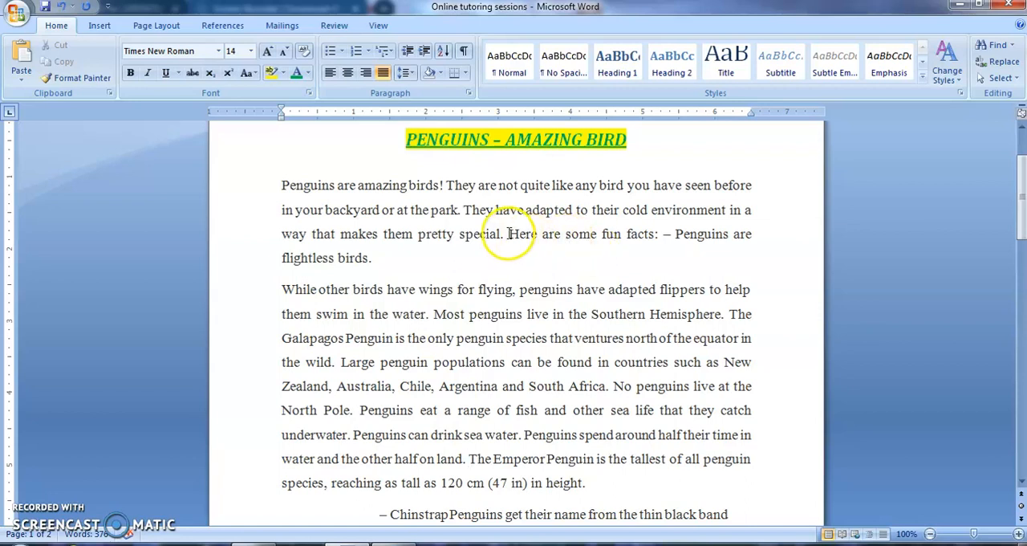
pyautogui.moveTo(510, 233); pyautogui.dragTo(655, 233)
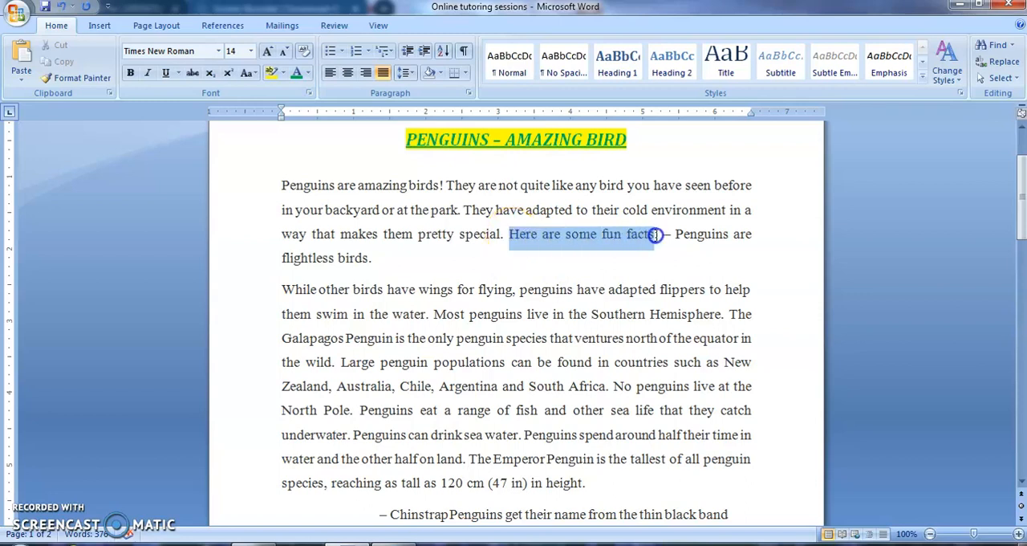
pyautogui.press('Delete')
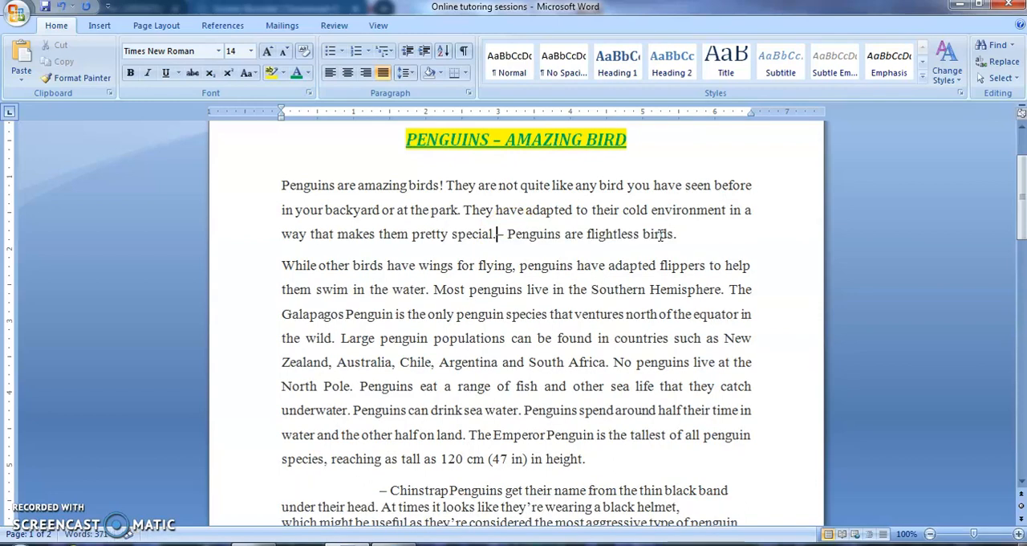
# Move '– Penguins are flightless birds.' to its own paragraph and type the heading 'FACTS:' above it.
pyautogui.press('Return')
pyautogui.press('Return')
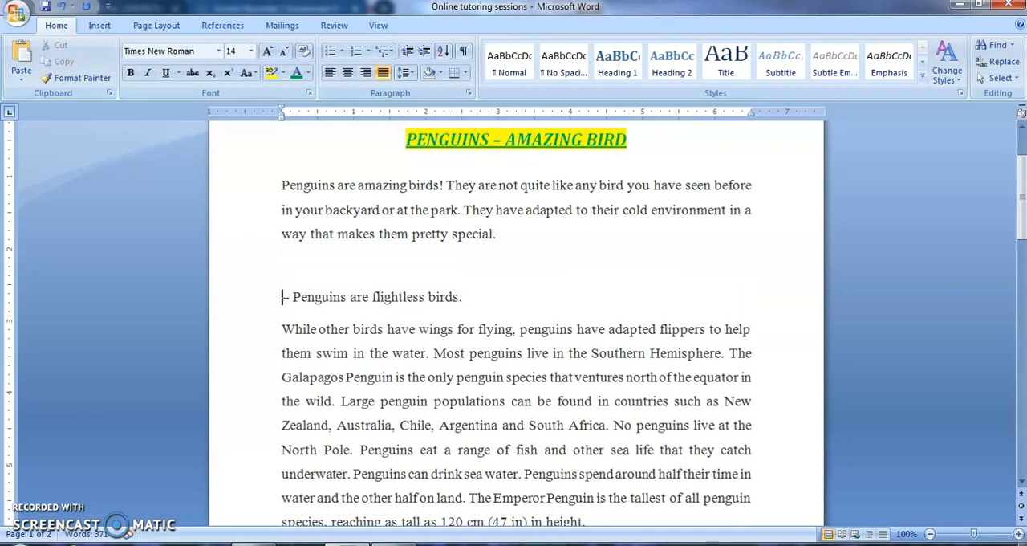
pyautogui.click(296, 266)
pyautogui.write('FACTS:')
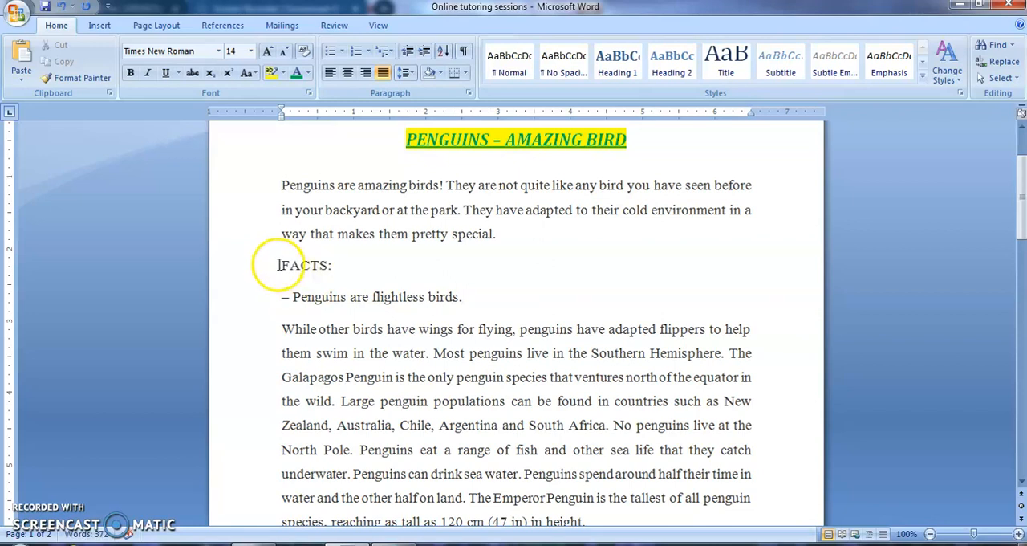
# Make the 'FACTS:' heading bold and underlined.
pyautogui.moveTo(280, 265); pyautogui.dragTo(333, 270)
pyautogui.click(130, 72)
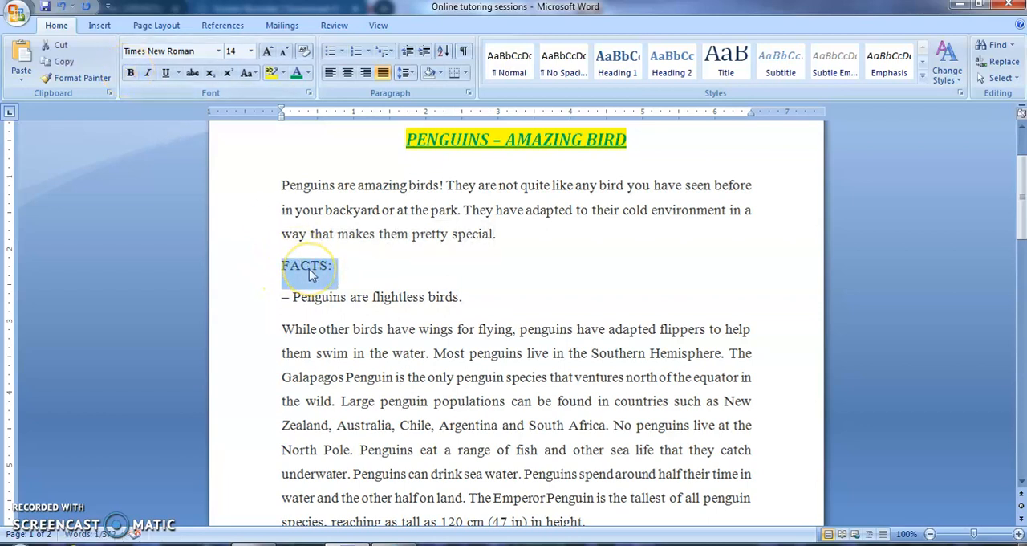
pyautogui.hotkey('ctrl', 'b')
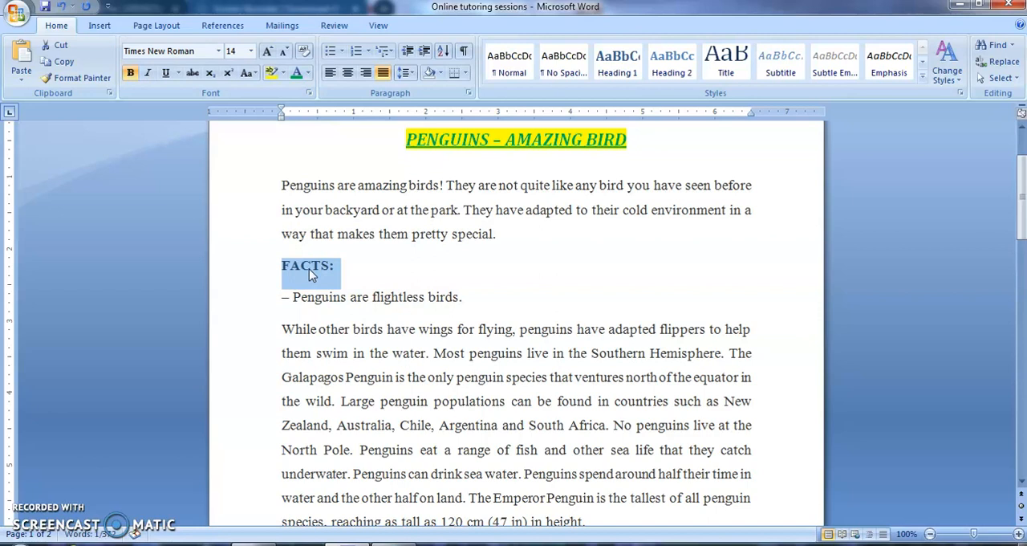
pyautogui.hotkey('ctrl', 'u')
pyautogui.click(402, 270)
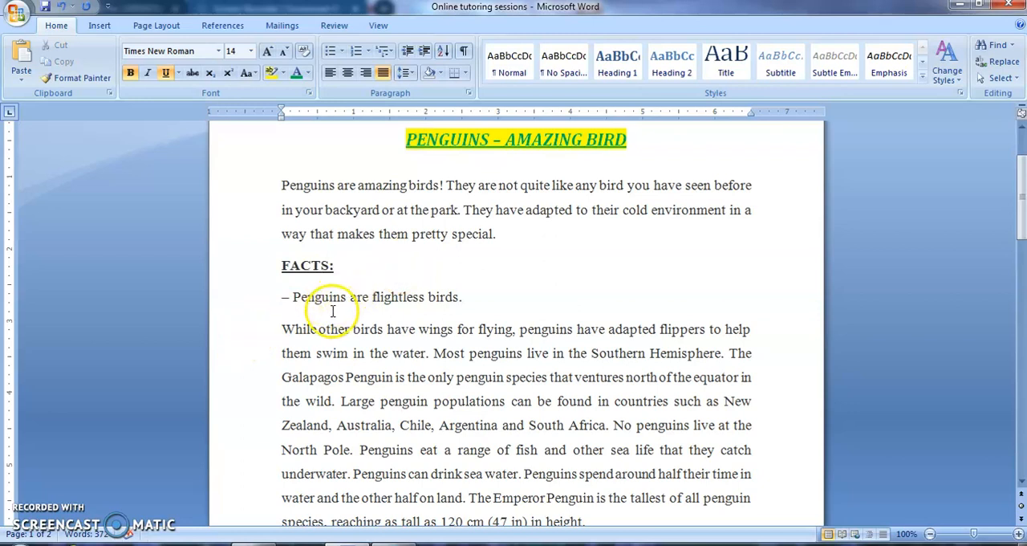
# Delete the sentence 'While other birds have wings for flying…' and the dash before 'Penguins are flightless birds.'.
pyautogui.moveTo(283, 331); pyautogui.dragTo(434, 356)
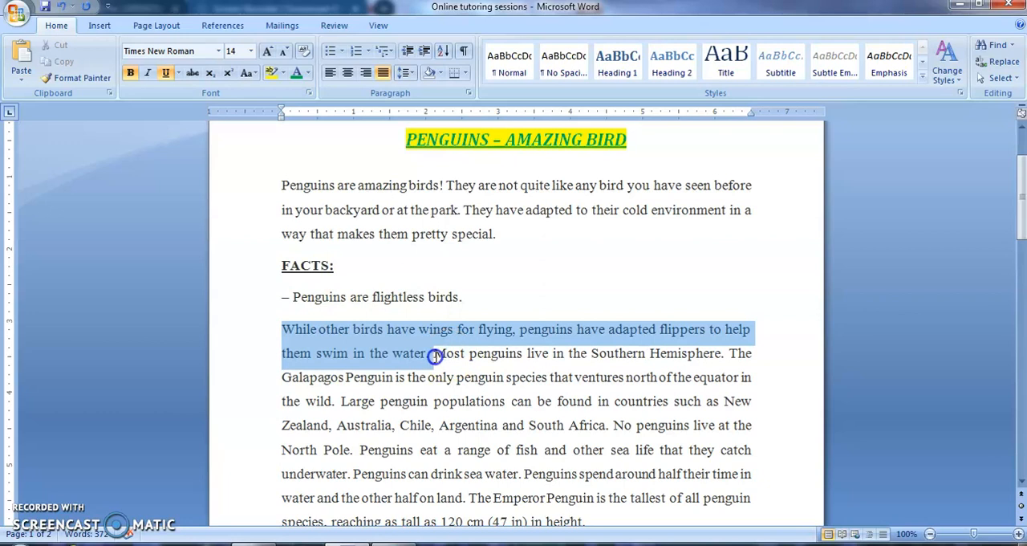
pyautogui.press('Delete')
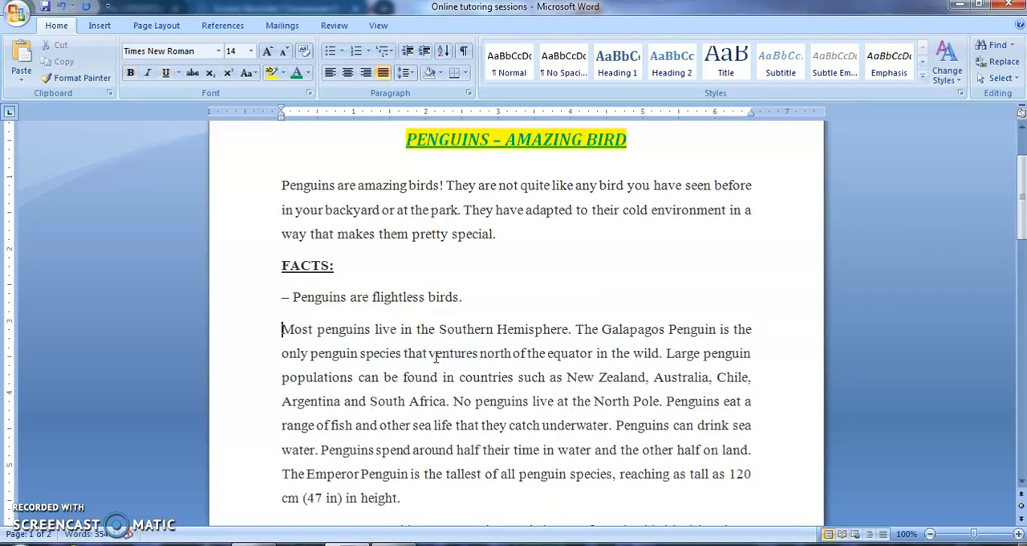
pyautogui.click(294, 297)
pyautogui.press('BackSpace')
pyautogui.press('BackSpace')
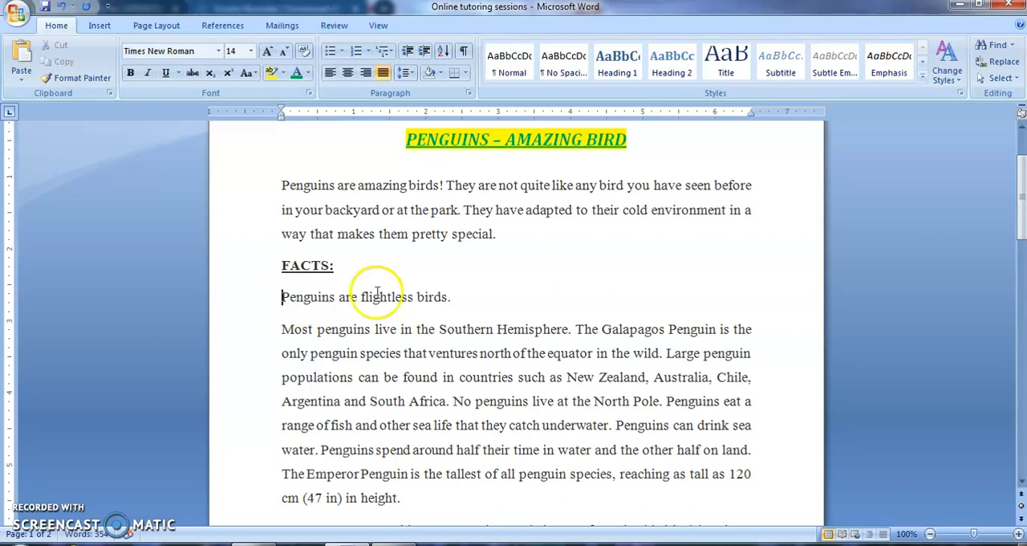
# Break the facts paragraph into separate paragraphs after 'Southern Hemisphere.' and after 'in the wild.'.
pyautogui.click(575, 329)
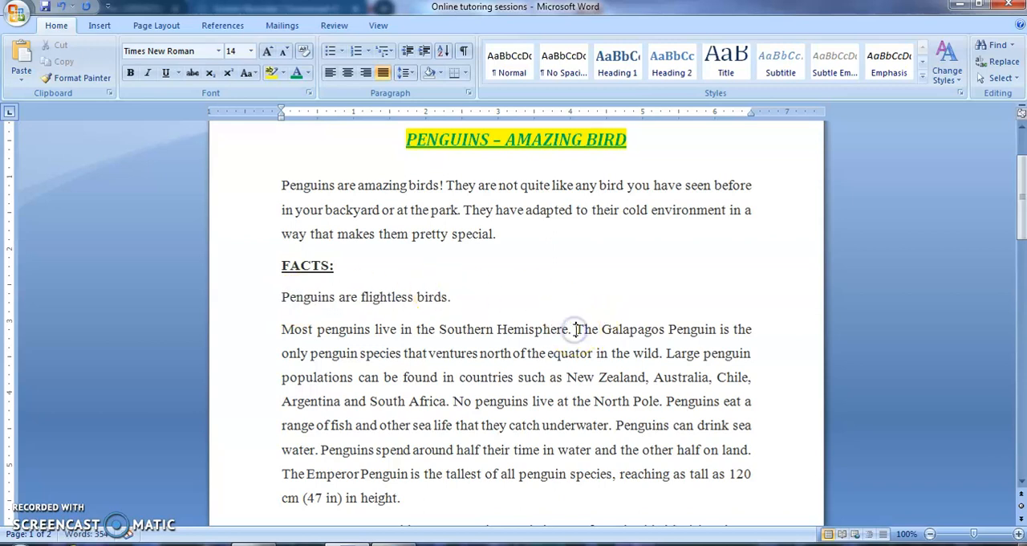
pyautogui.press('Return')
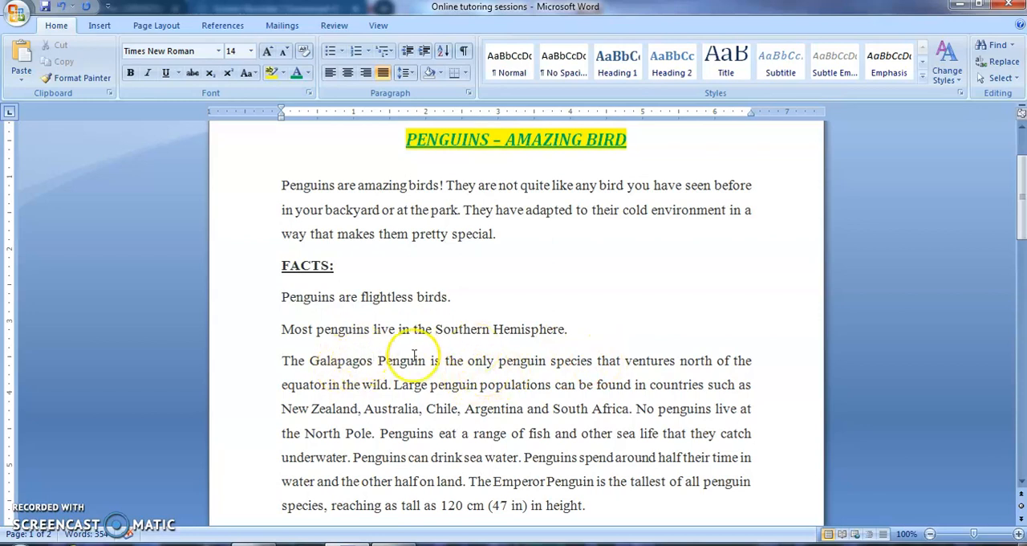
pyautogui.click(393, 386)
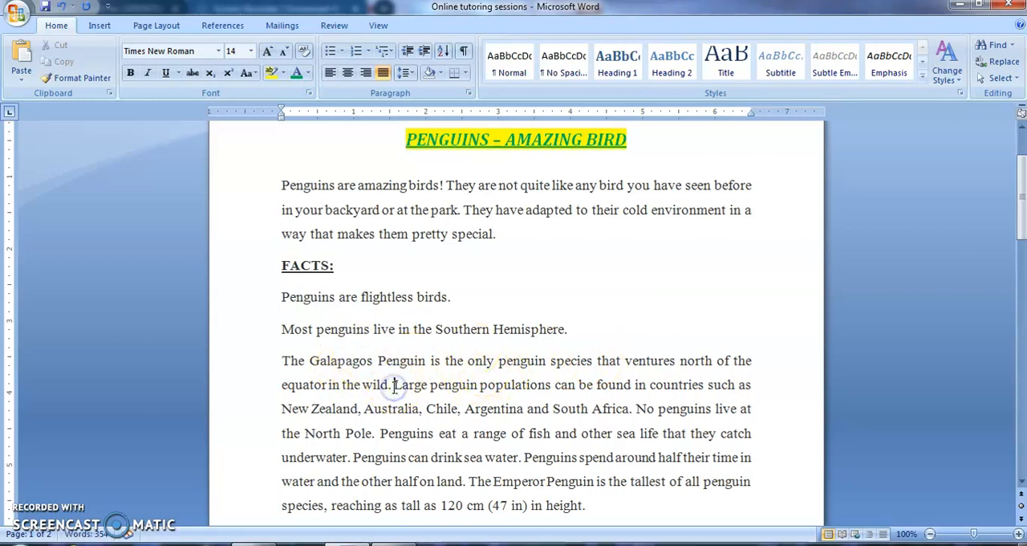
pyautogui.press('Return')
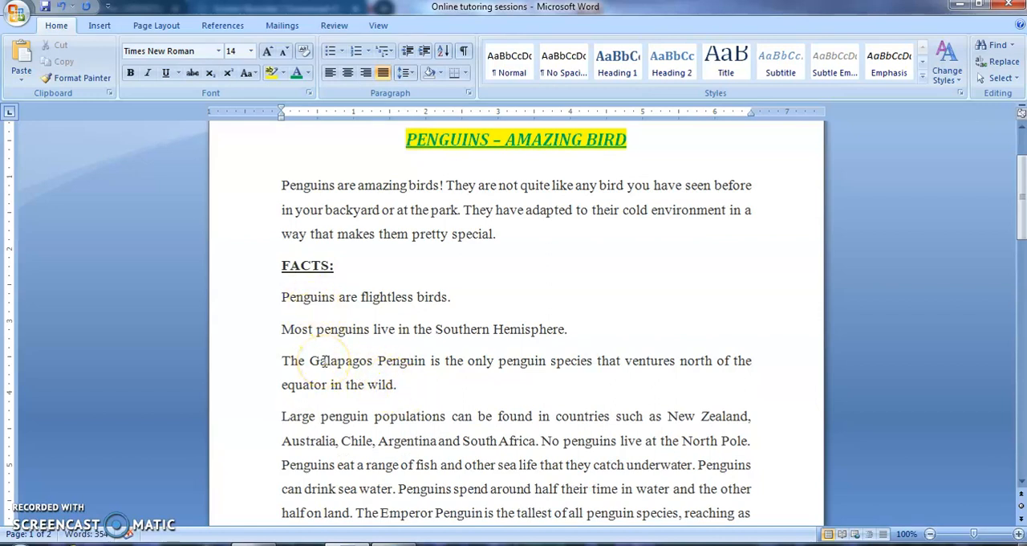
# Split the next paragraph into separate paragraphs after 'South Africa.' and after 'North Pole.'.
pyautogui.click(542, 441)
pyautogui.press('Return')
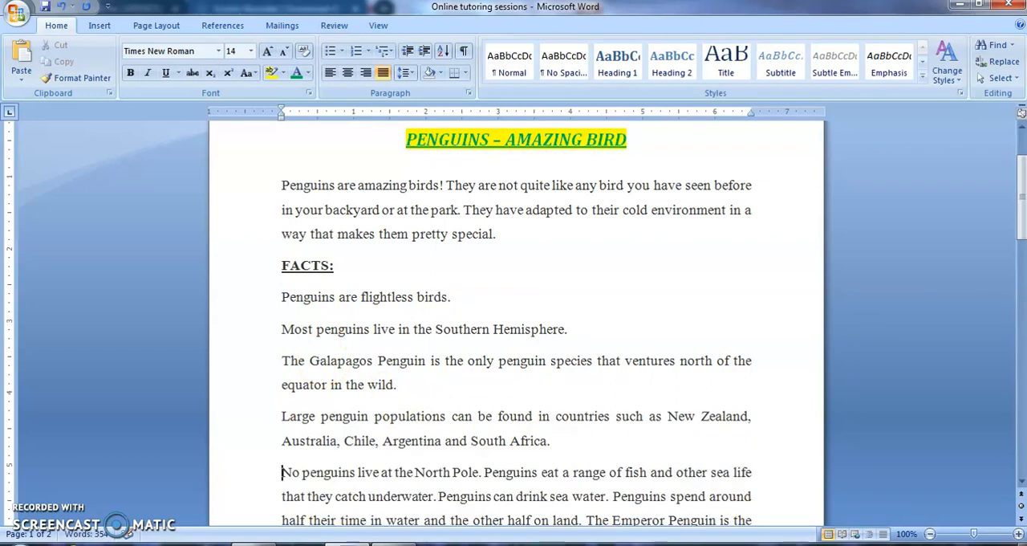
pyautogui.click(481, 474)
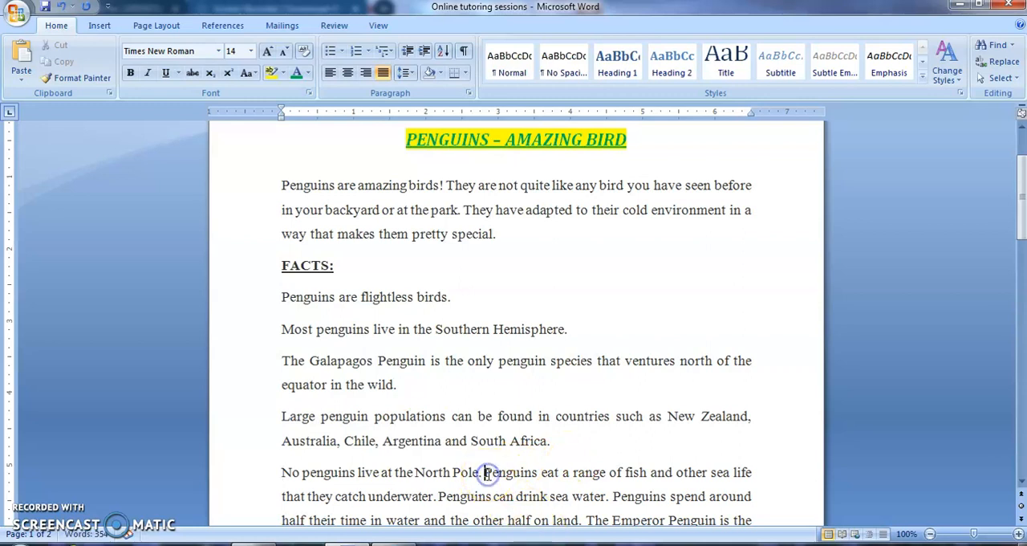
pyautogui.press('Return')
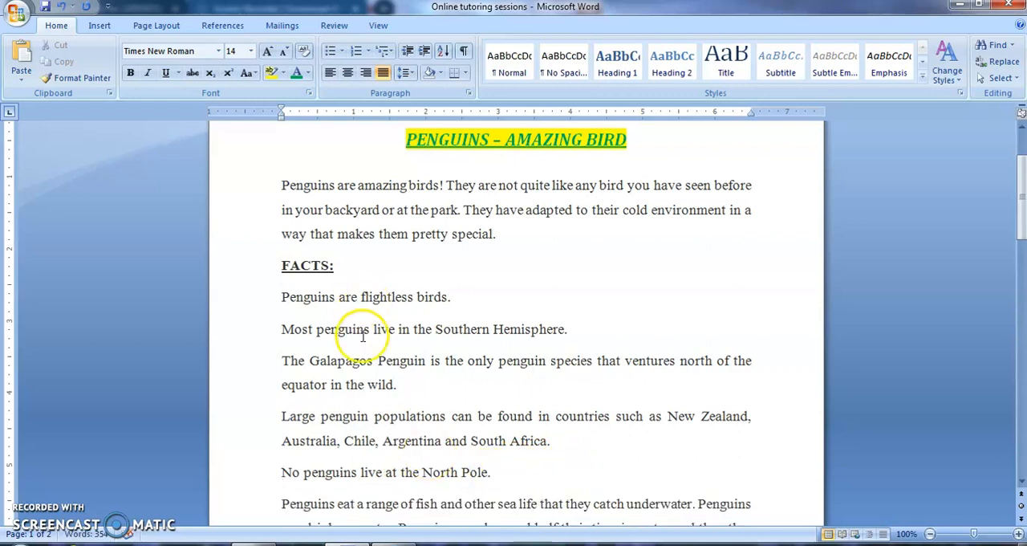
# Format the five fact paragraphs under 'FACTS:' as a bulleted list with arrow bullets.
pyautogui.moveTo(281, 297); pyautogui.dragTo(509, 470)
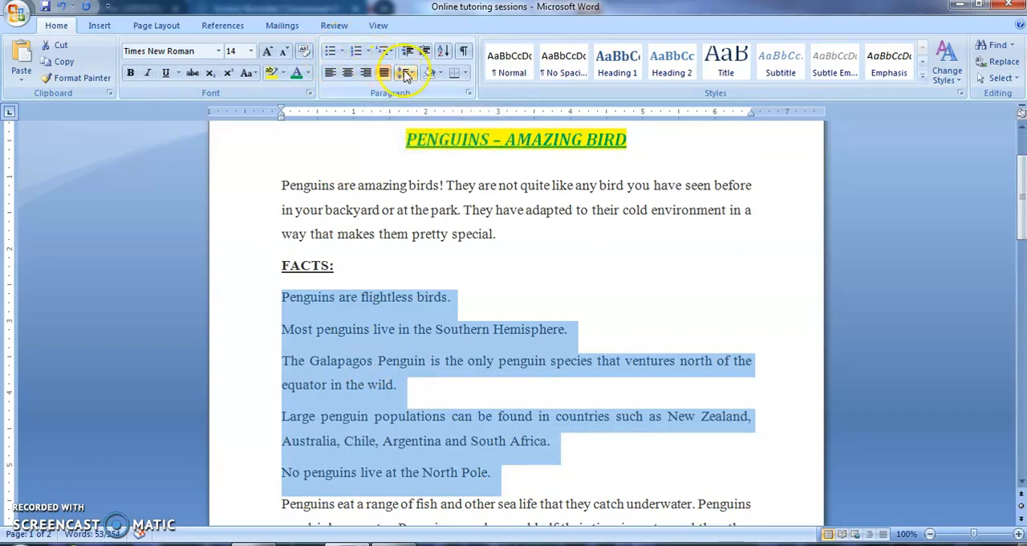
pyautogui.click(368, 51)
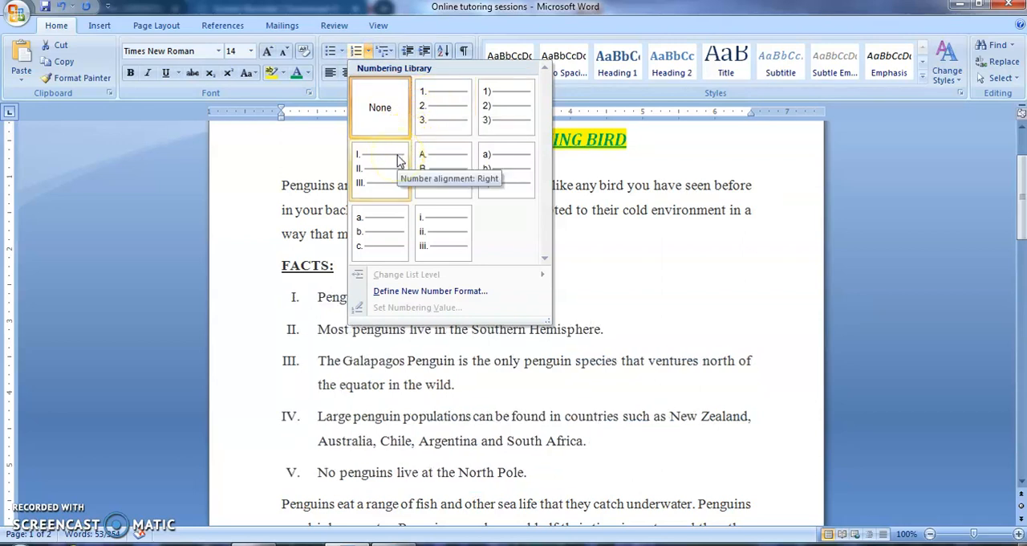
pyautogui.click(342, 51)
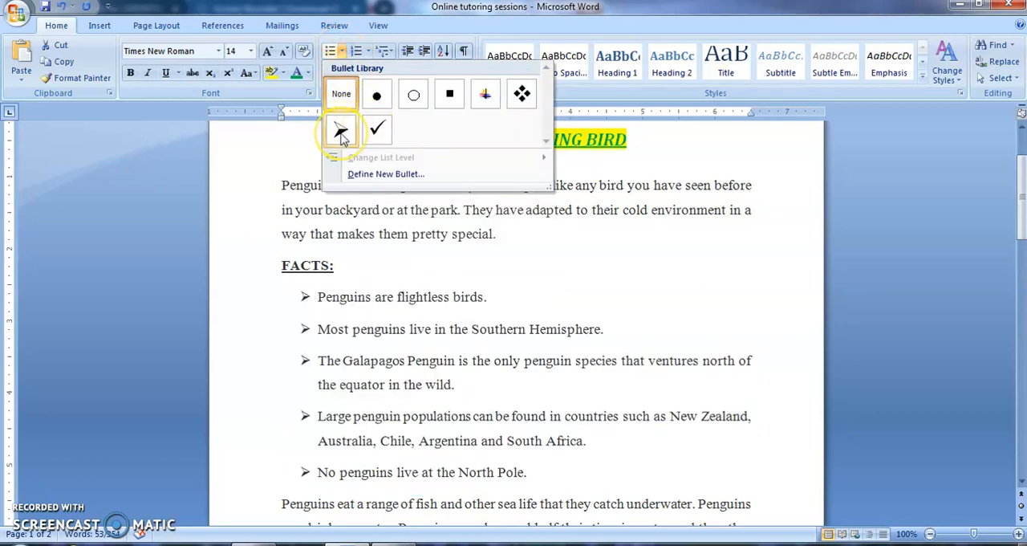
pyautogui.click(341, 132)
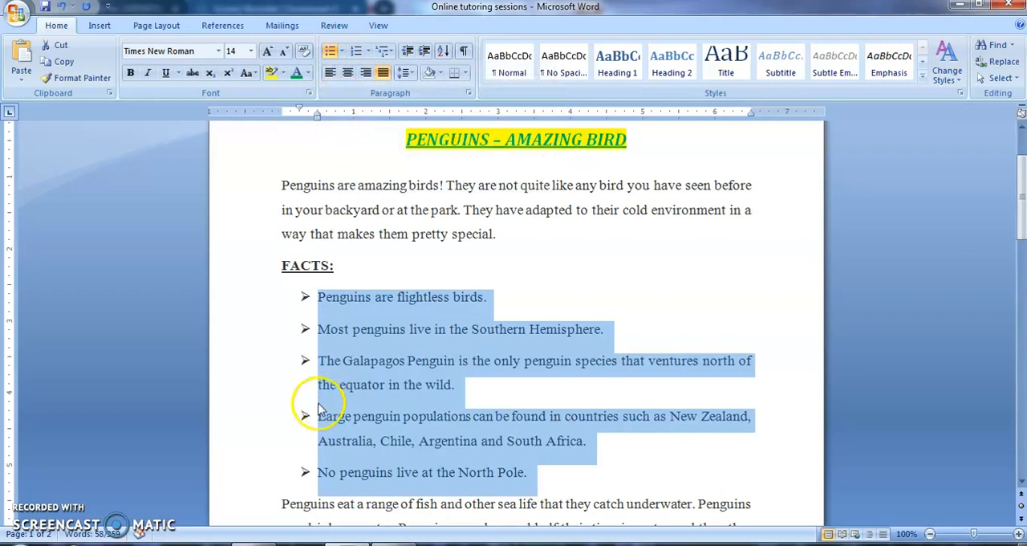
# Make the arrow bullets of the facts list bold.
pyautogui.click(305, 297)
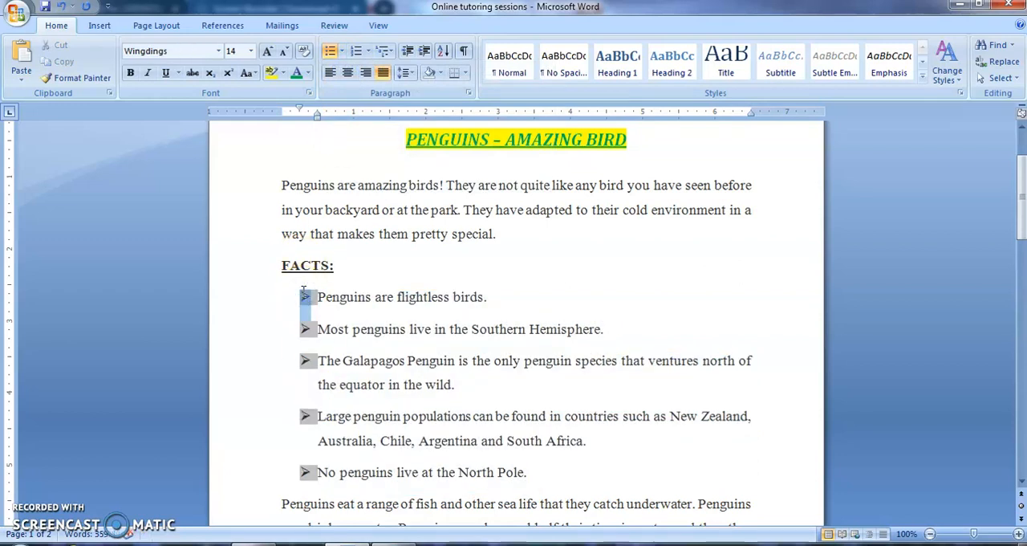
pyautogui.hotkey('ctrl', 'b')
pyautogui.click(541, 315)
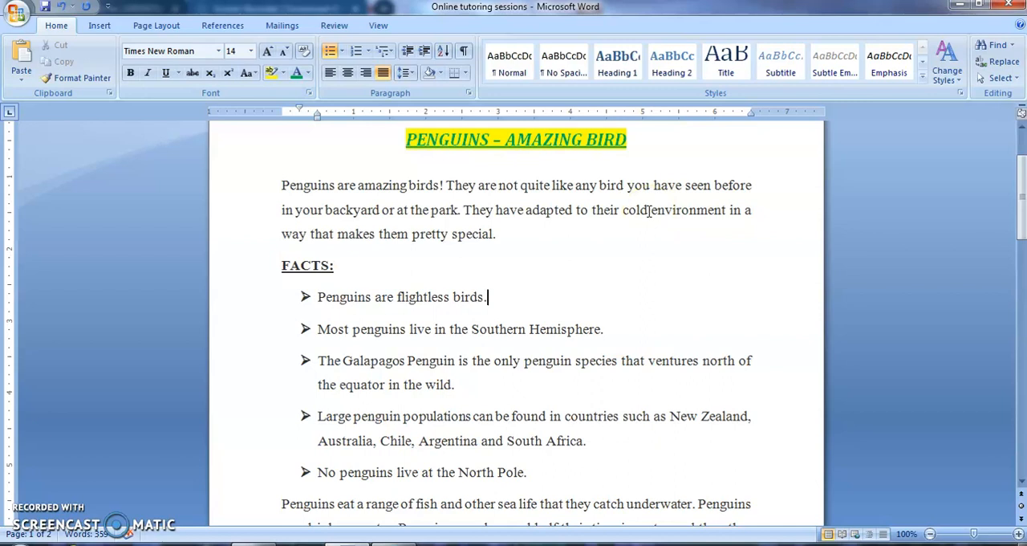
# Replace every occurrence of 'Cold' with 'Hot' throughout the document using Find and Replace.
pyautogui.click(1011, 46)
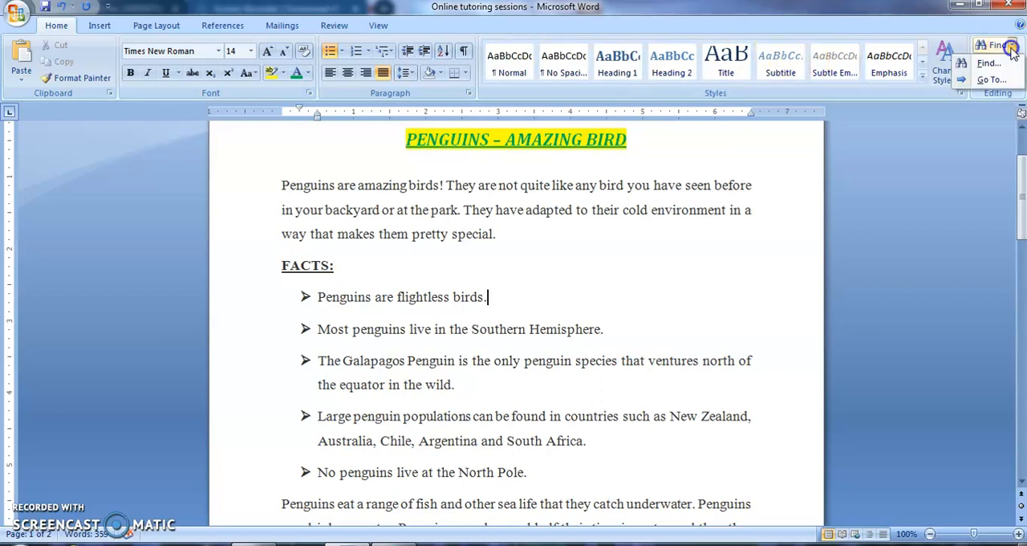
pyautogui.click(995, 64)
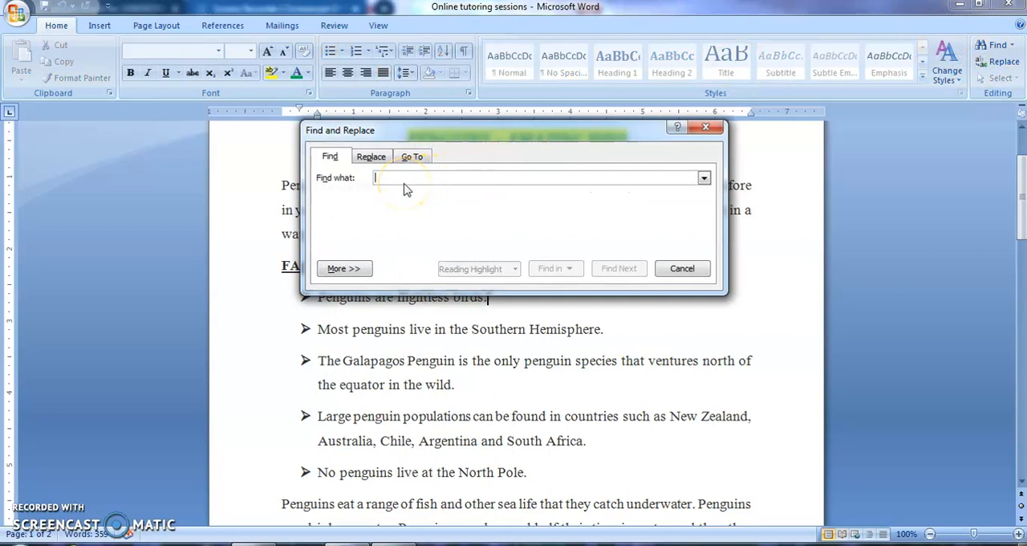
pyautogui.write('GO')
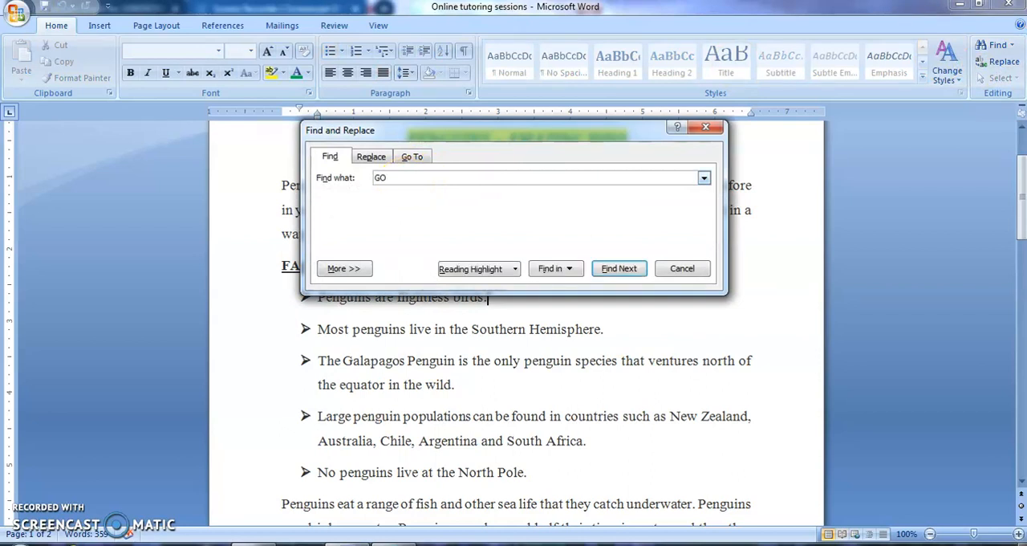
pyautogui.press('BackSpace')
pyautogui.press('BackSpace')
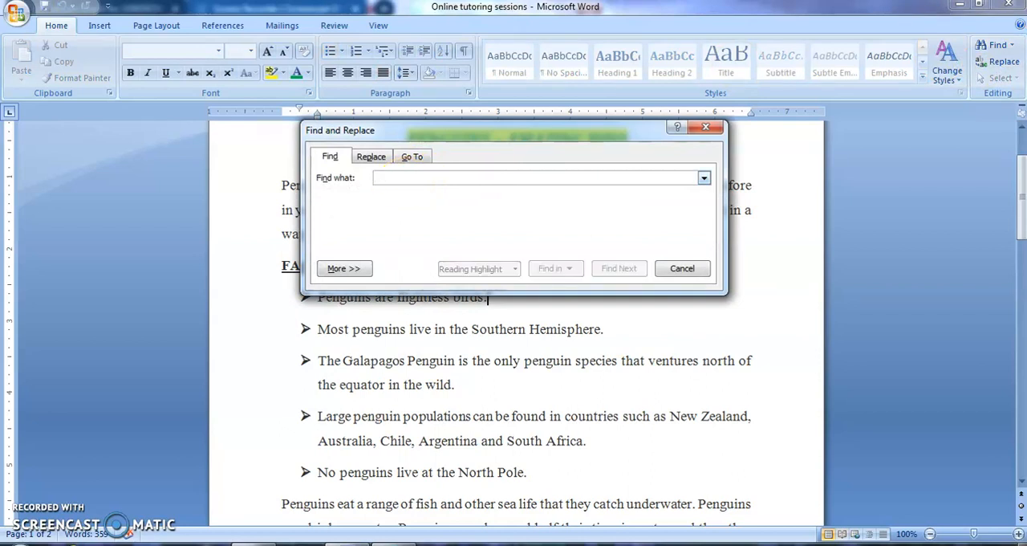
pyautogui.write('Cold')
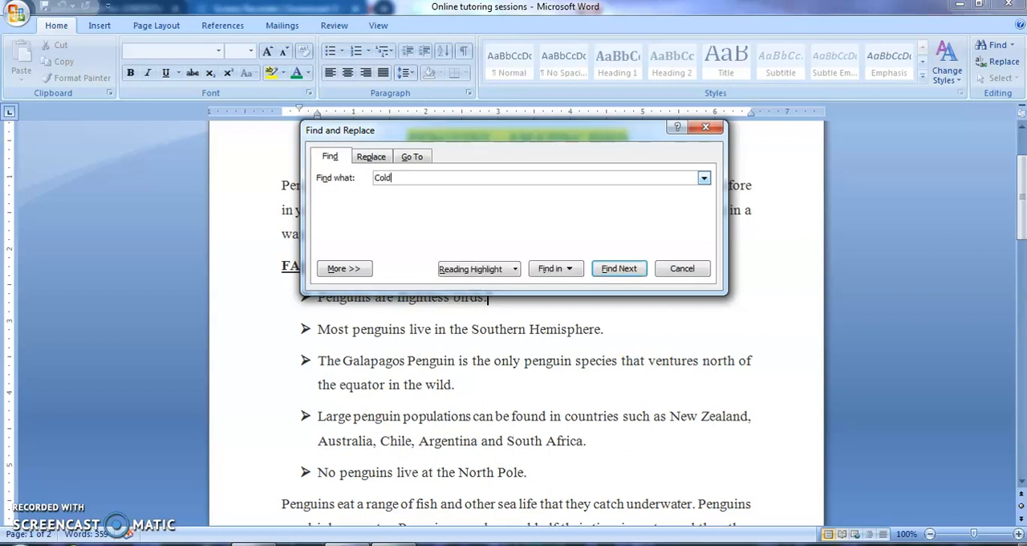
pyautogui.click(371, 157)
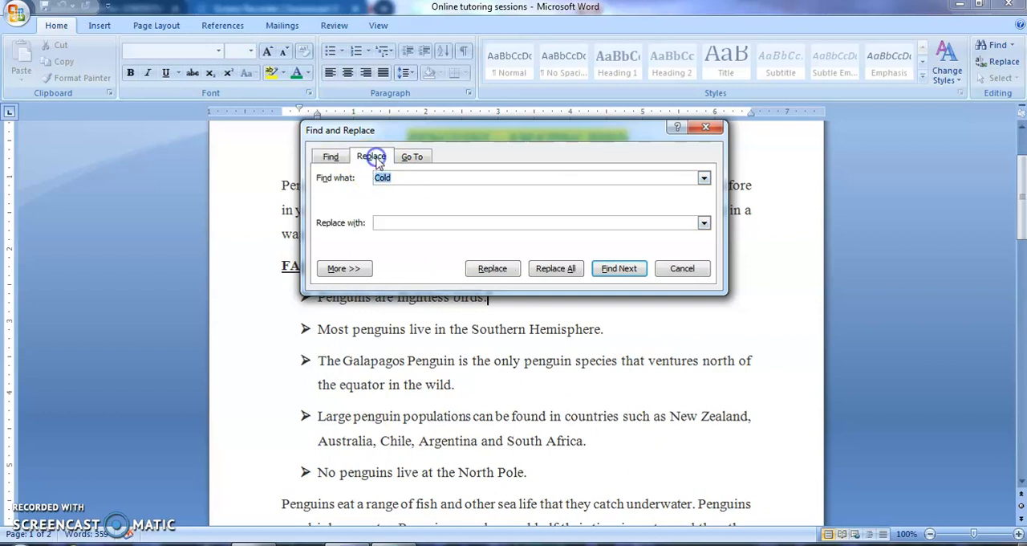
pyautogui.click(388, 222)
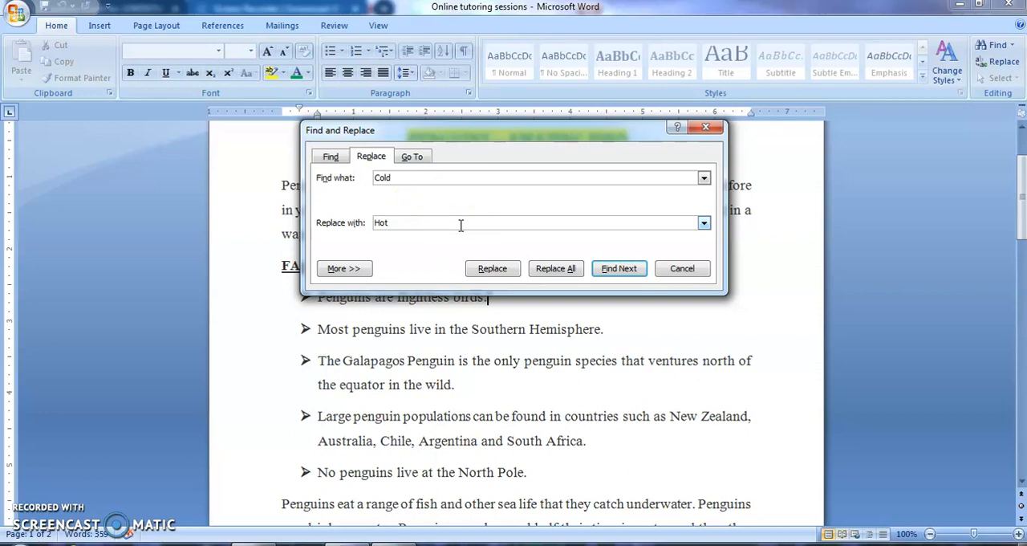
pyautogui.click(548, 275)
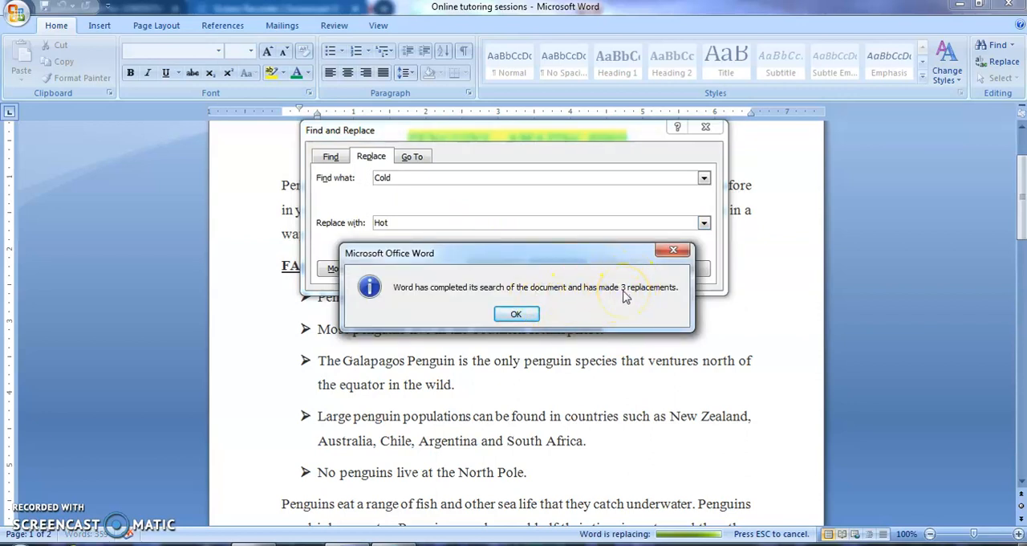
pyautogui.click(514, 314)
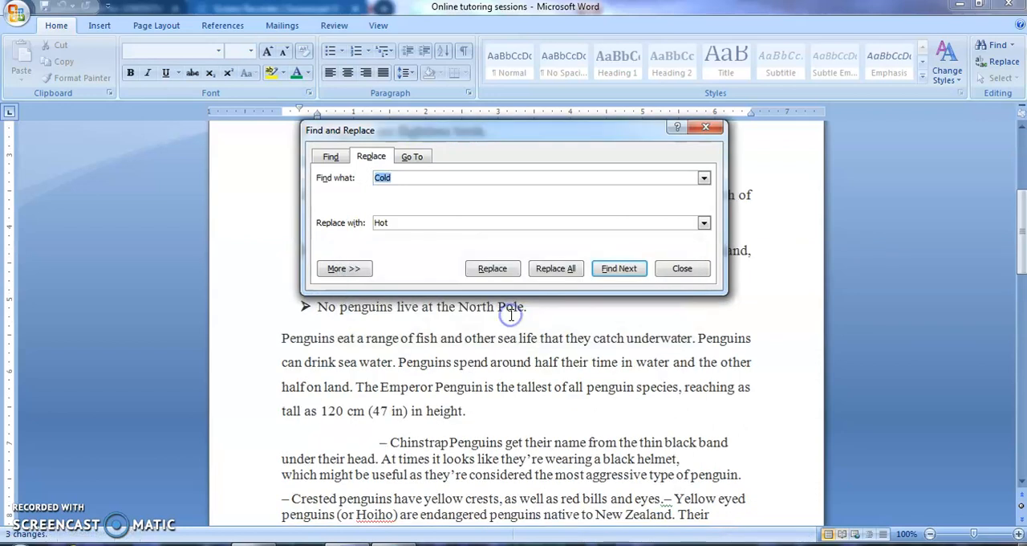
pyautogui.click(707, 130)
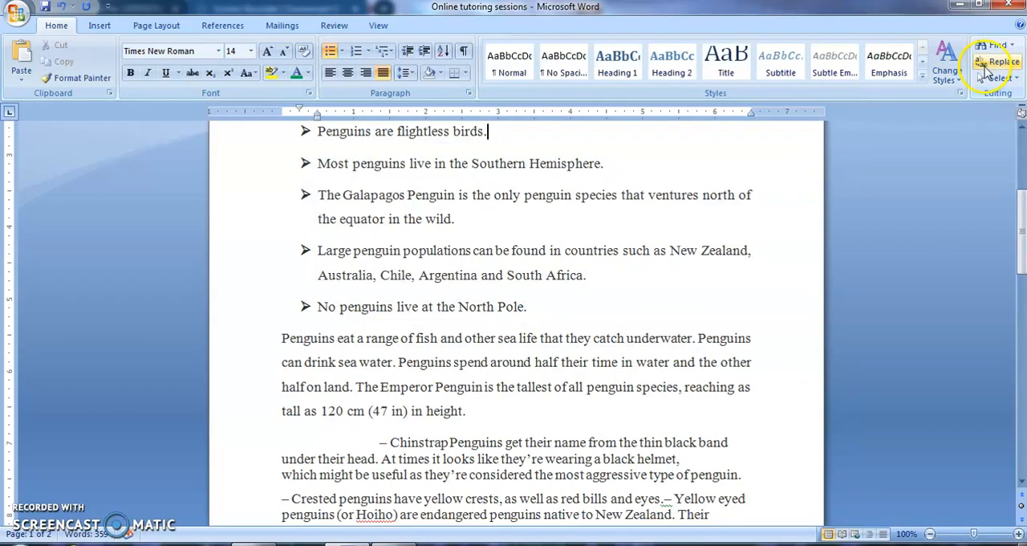
# Jump to page 2 of the document with the Go To command.
pyautogui.moveTo(1015, 241); pyautogui.dragTo(1012, 217)
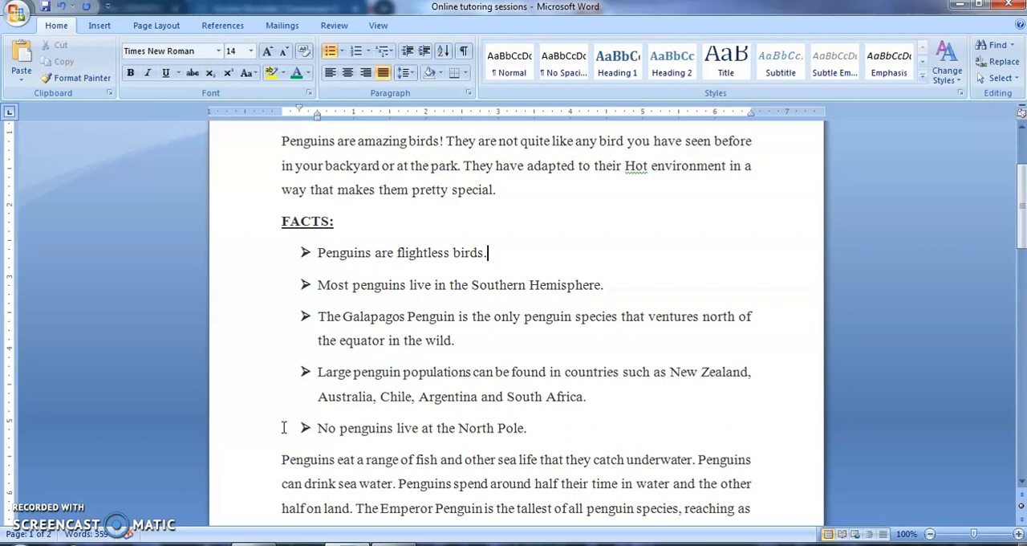
pyautogui.click(490, 253)
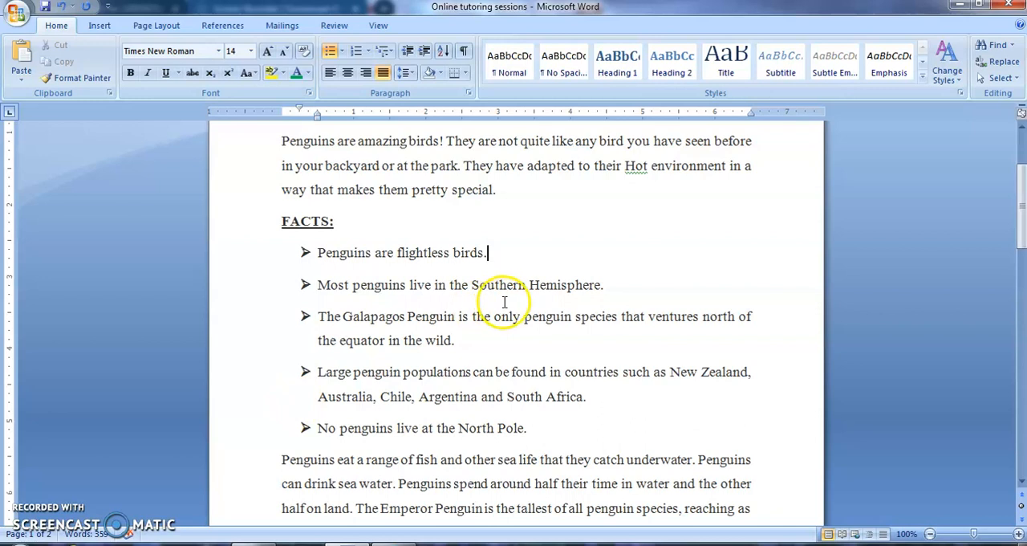
pyautogui.click(1014, 47)
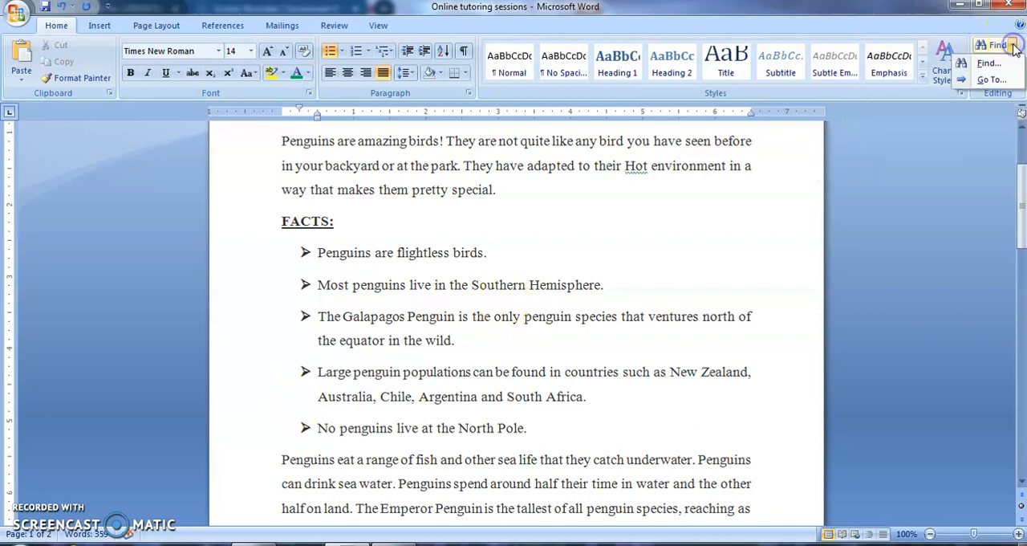
pyautogui.click(990, 80)
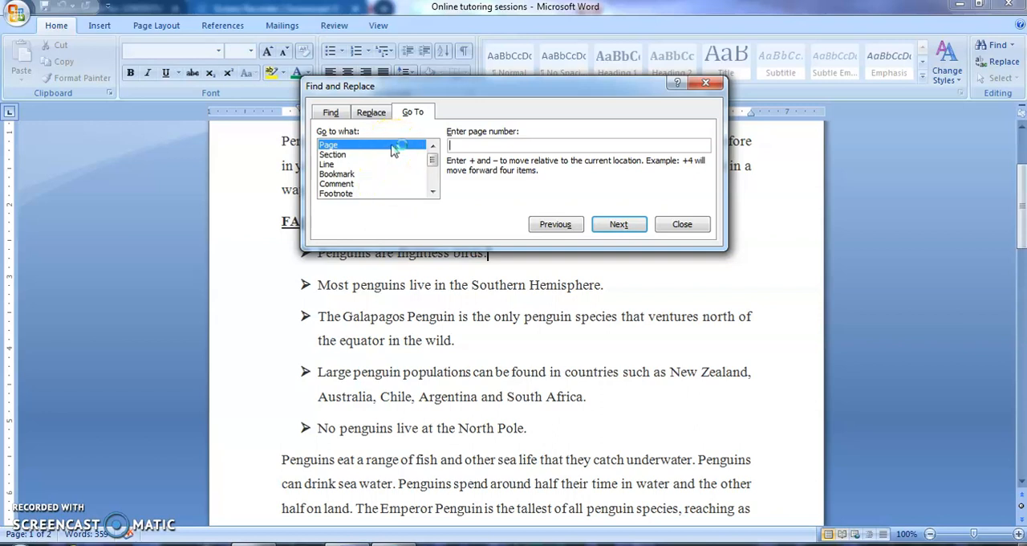
pyautogui.click(474, 143)
pyautogui.write('2')
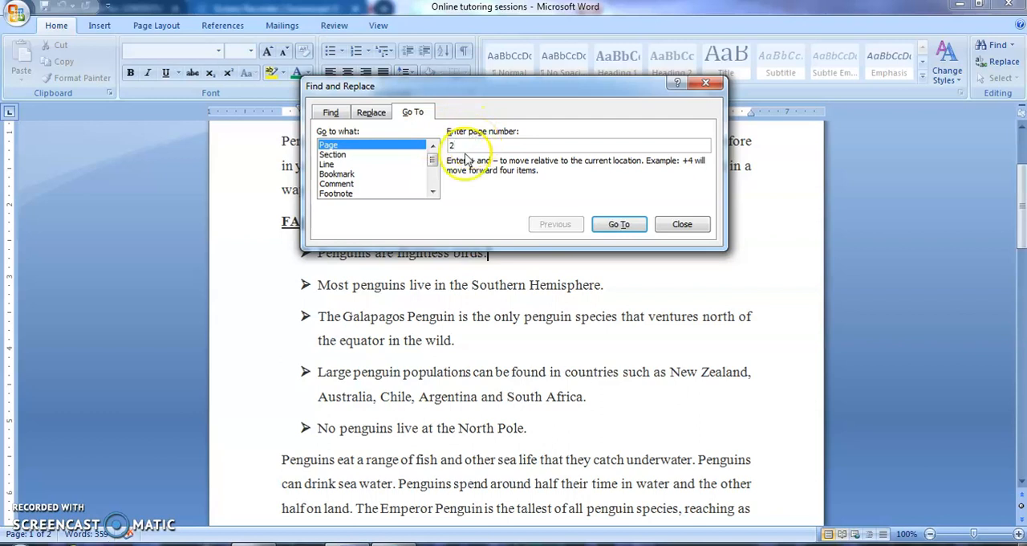
pyautogui.click(640, 224)
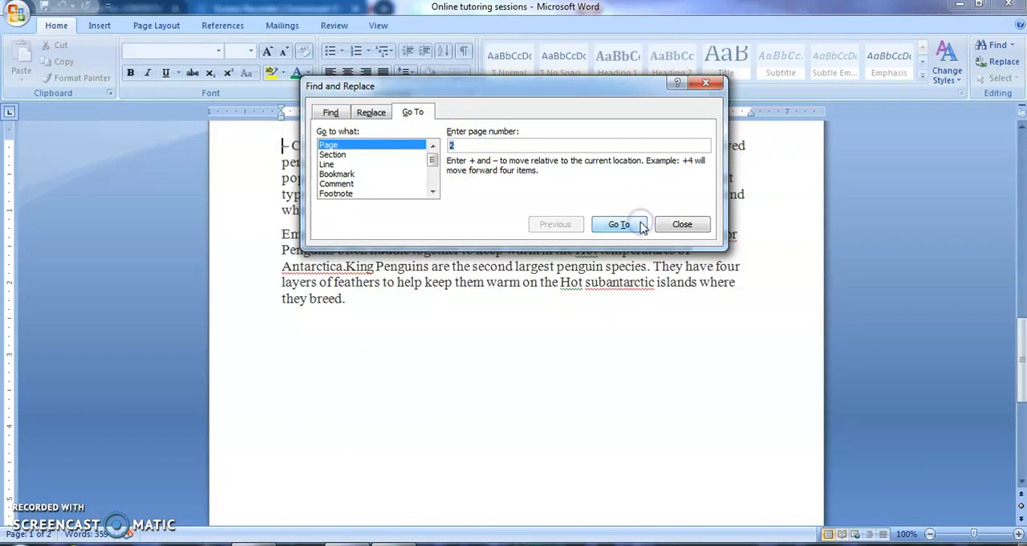
pyautogui.click(562, 378)
pyautogui.click(682, 224)
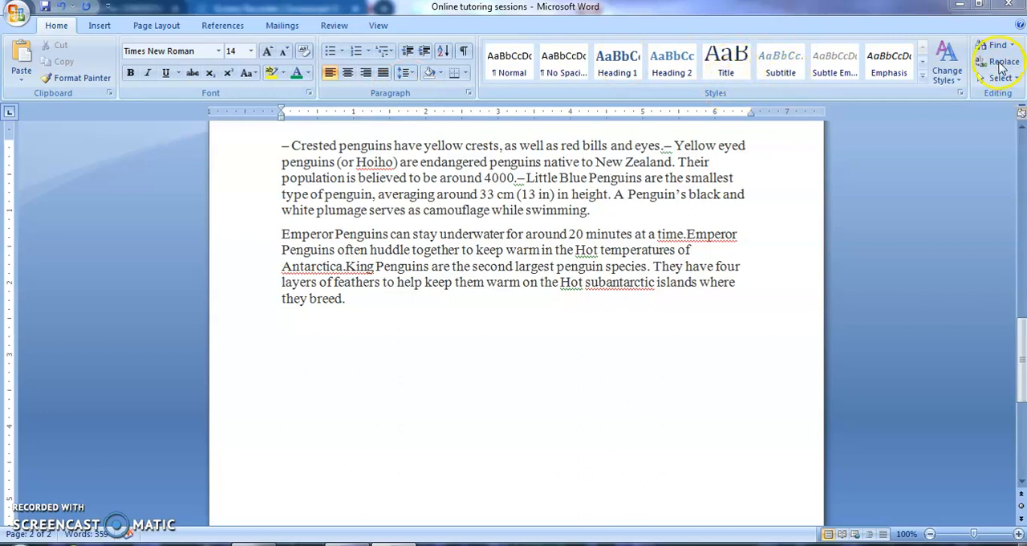
pyautogui.click(710, 255)
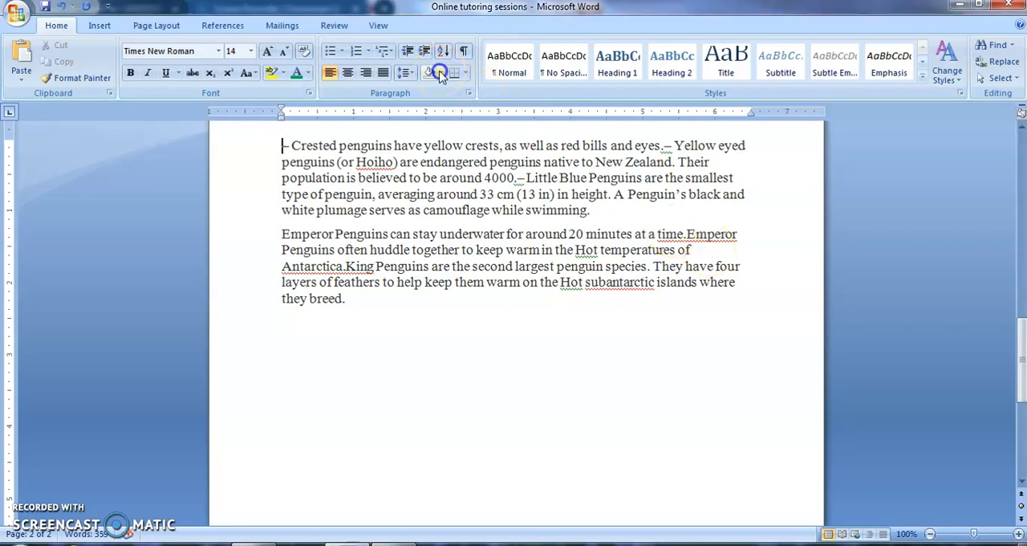
pyautogui.click(440, 74)
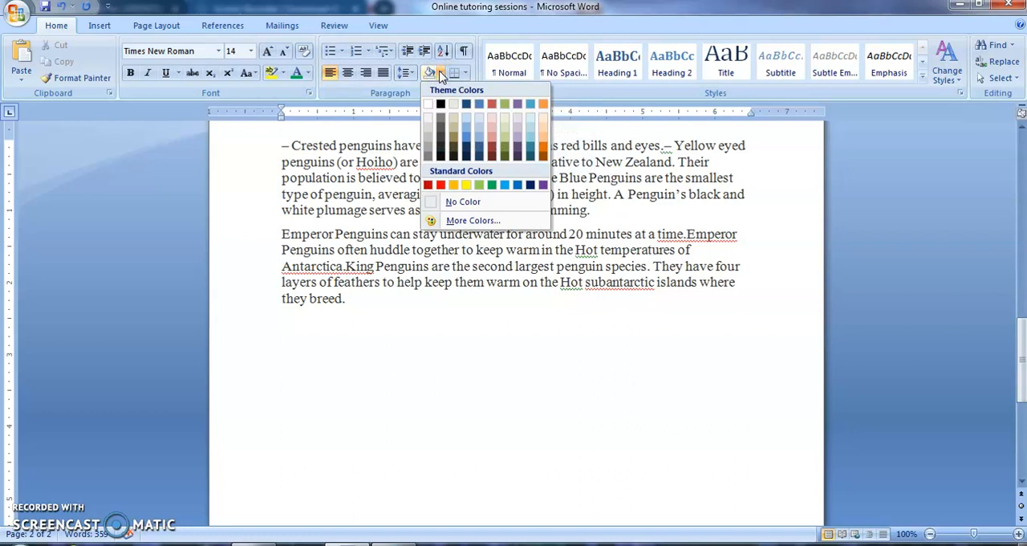
pyautogui.click(447, 106)
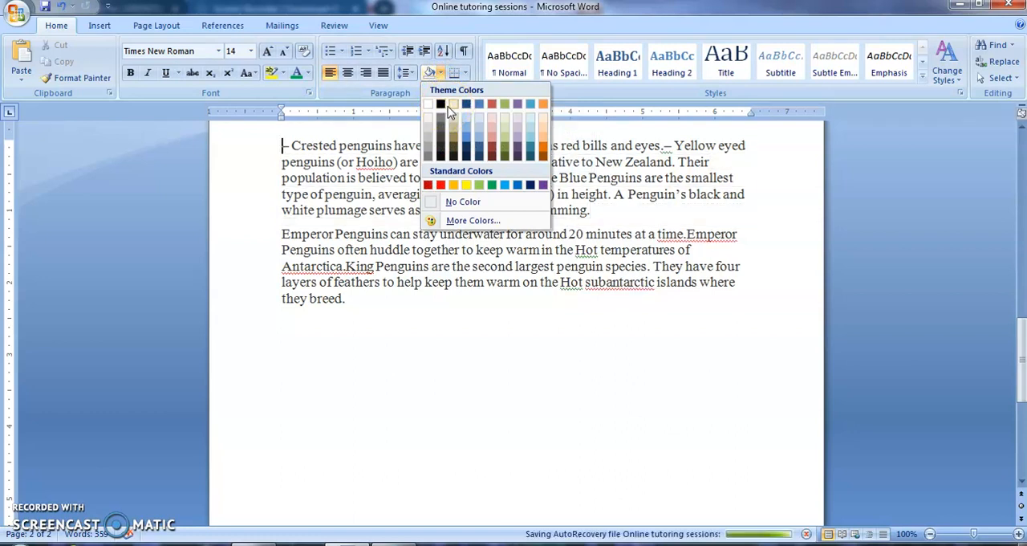
pyautogui.click(455, 141)
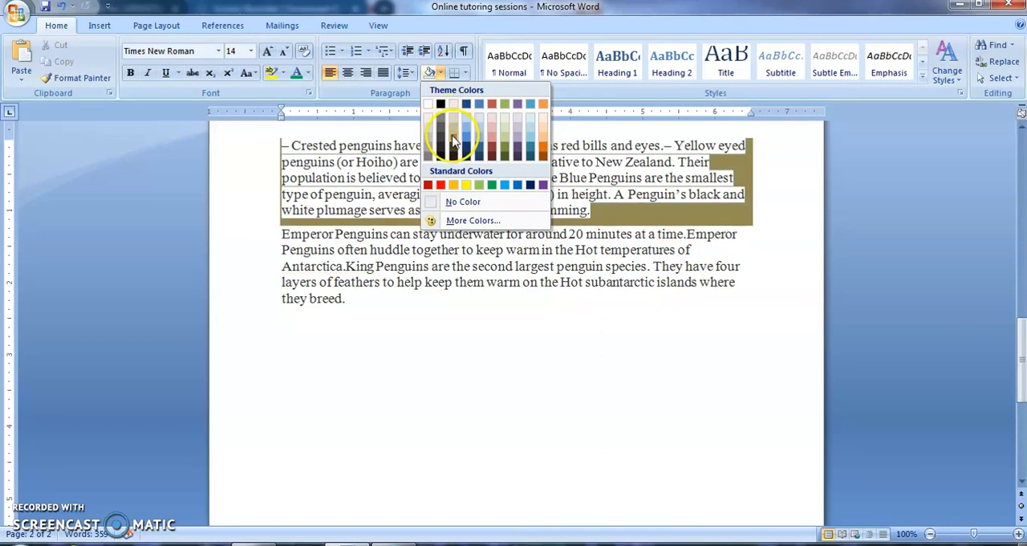
pyautogui.click(607, 246)
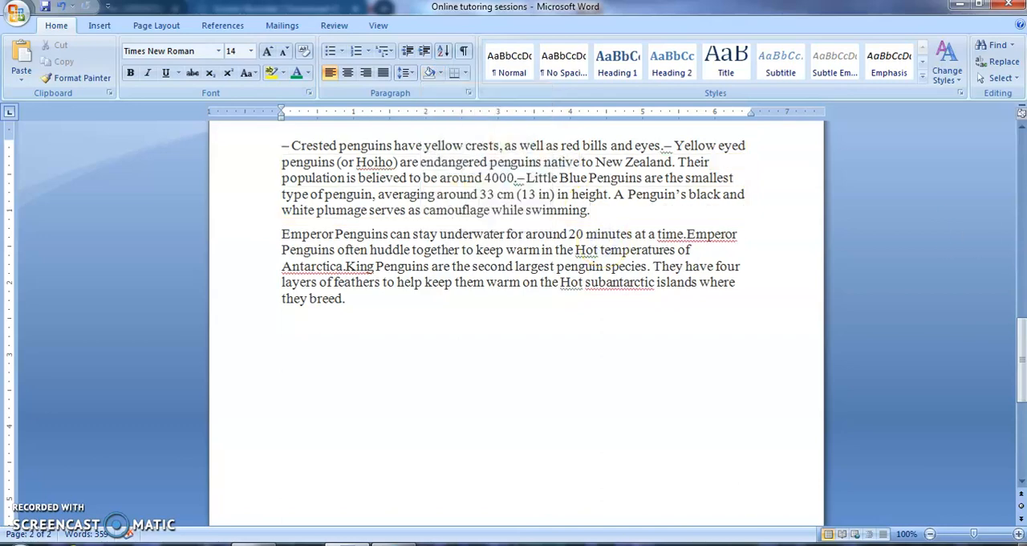
# Apply Green paragraph shading to the introductory paragraph below the title.
pyautogui.moveTo(1022, 362); pyautogui.dragTo(985, 176)
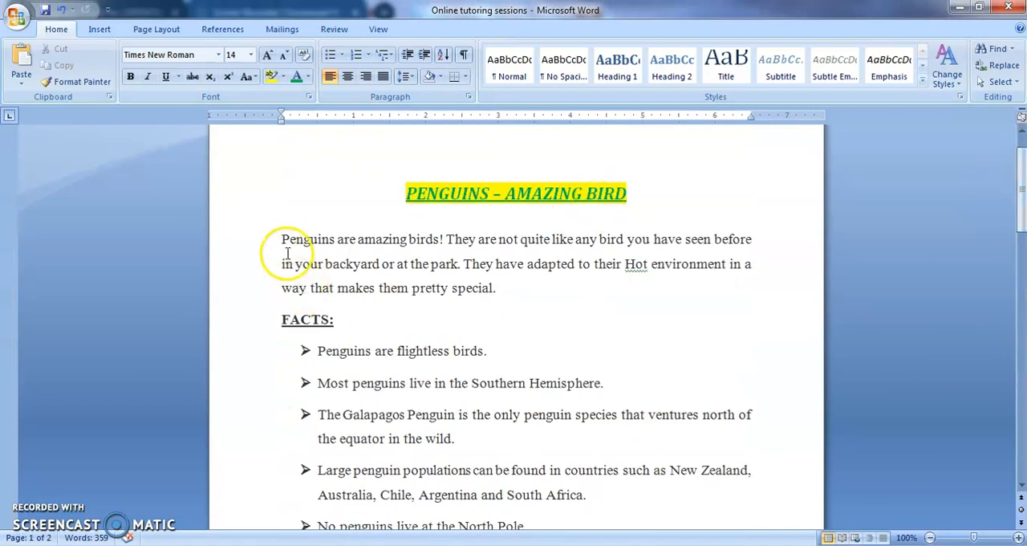
pyautogui.moveTo(280, 238); pyautogui.dragTo(520, 303)
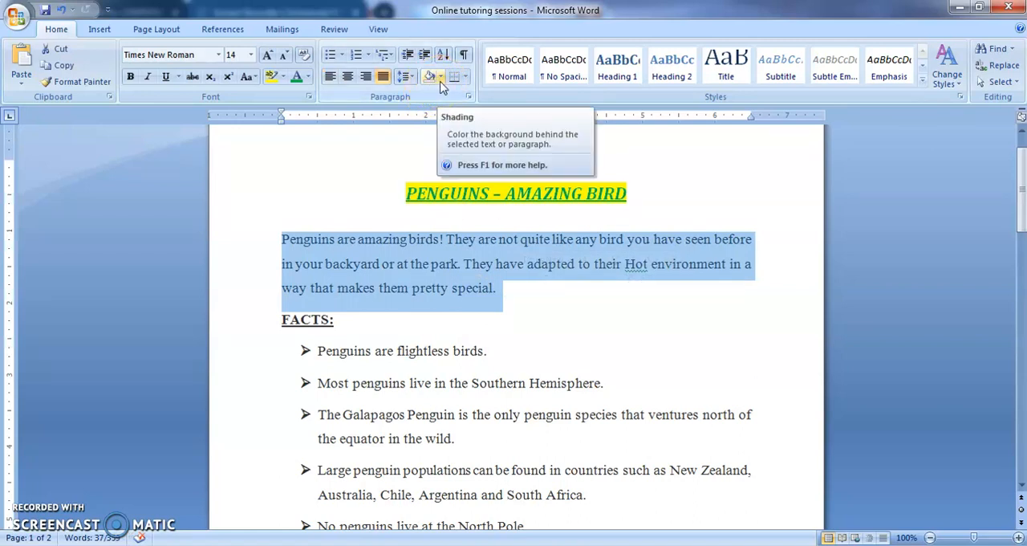
pyautogui.click(441, 80)
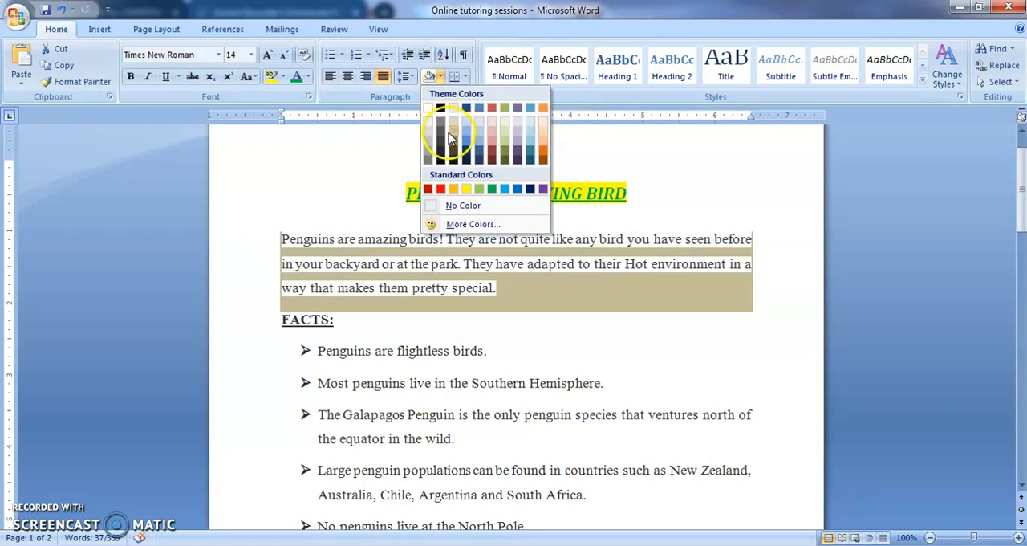
pyautogui.click(493, 190)
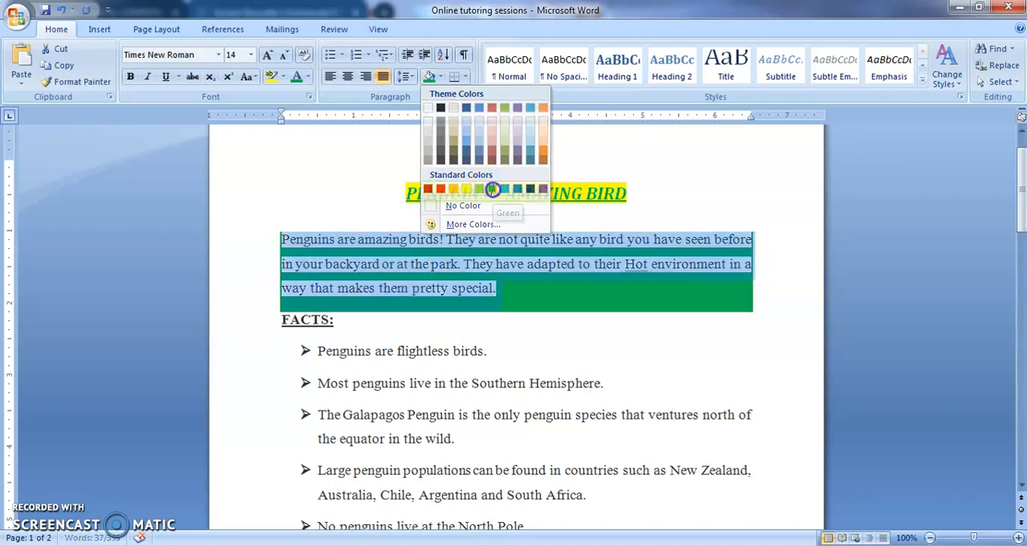
# Remove the shading from the introductory paragraph below the title by setting it to No Color.
pyautogui.click(541, 314)
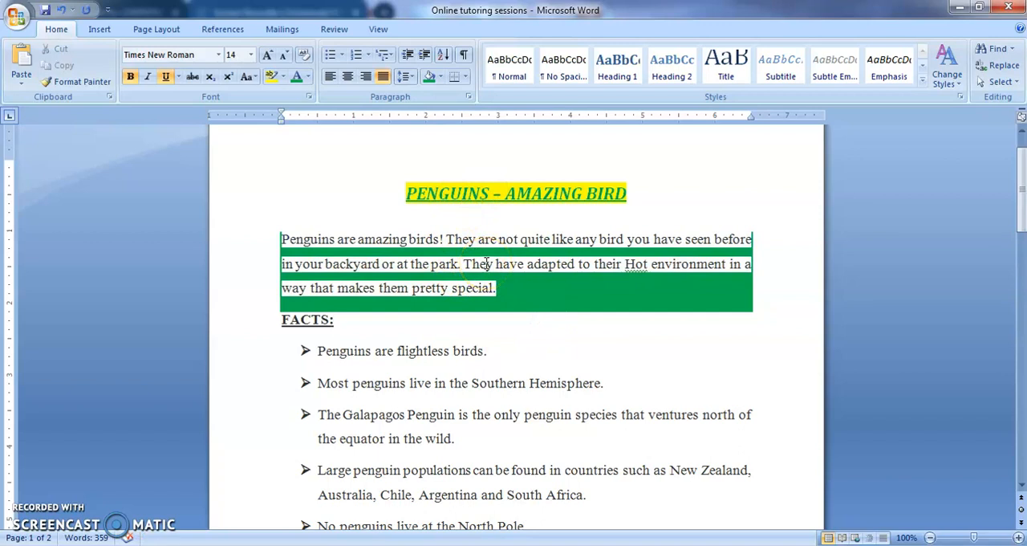
pyautogui.click(438, 78)
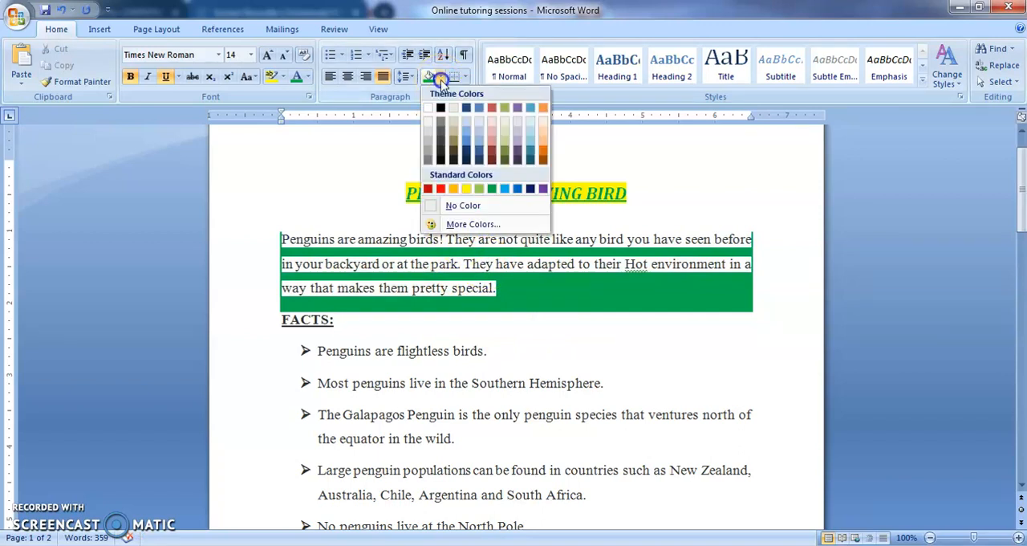
pyautogui.click(455, 205)
pyautogui.moveTo(281, 238); pyautogui.dragTo(555, 284)
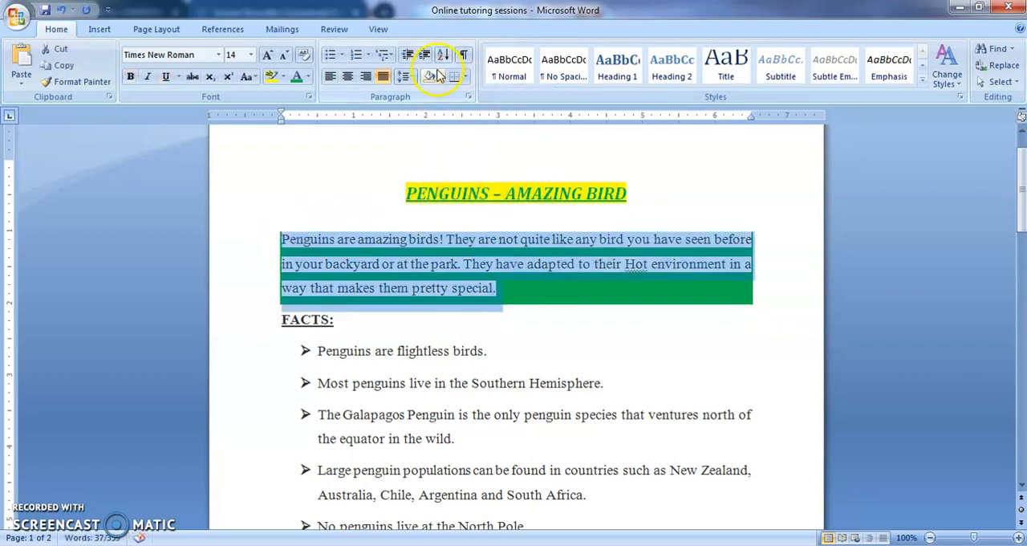
pyautogui.click(438, 76)
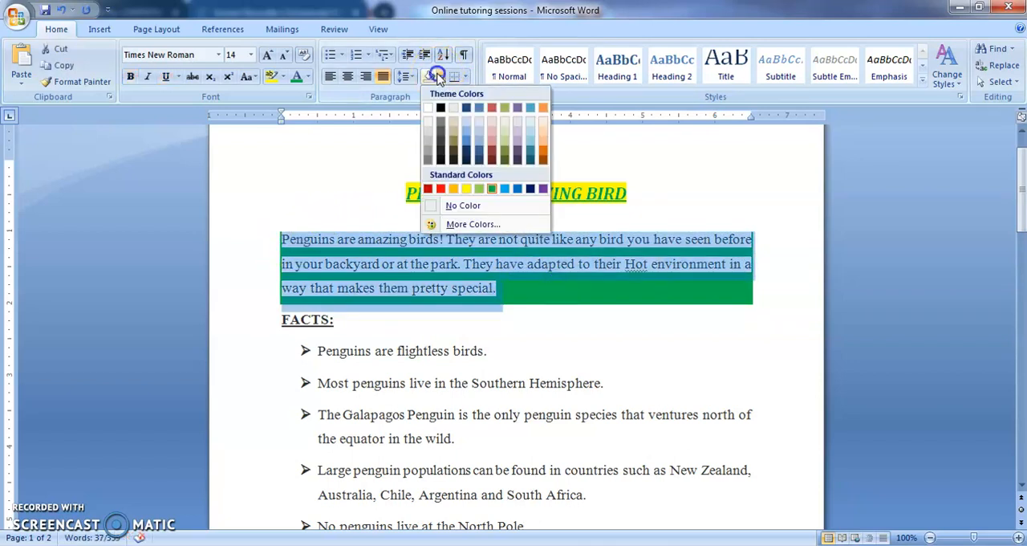
pyautogui.click(459, 205)
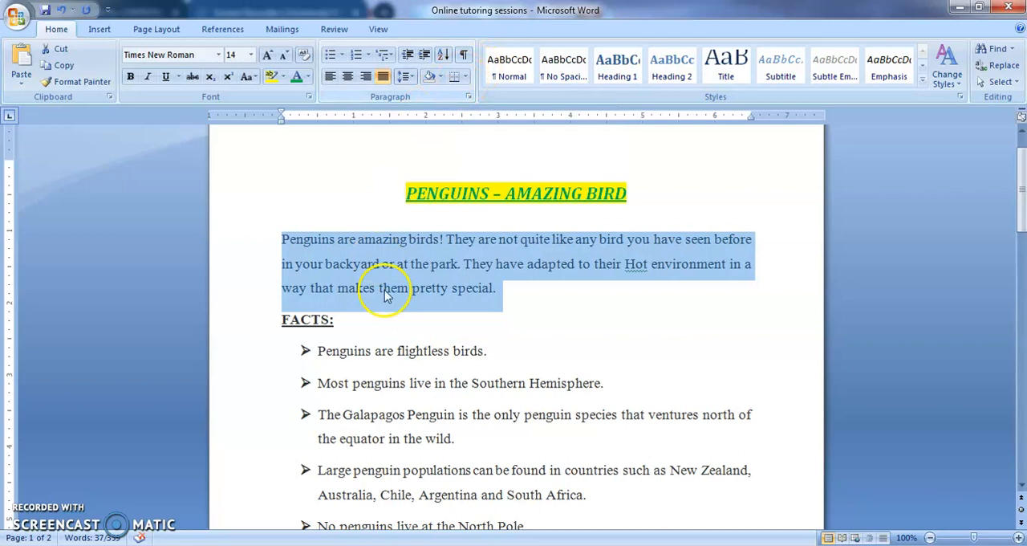
# Apply All Borders to the introductory paragraph.
pyautogui.click(465, 77)
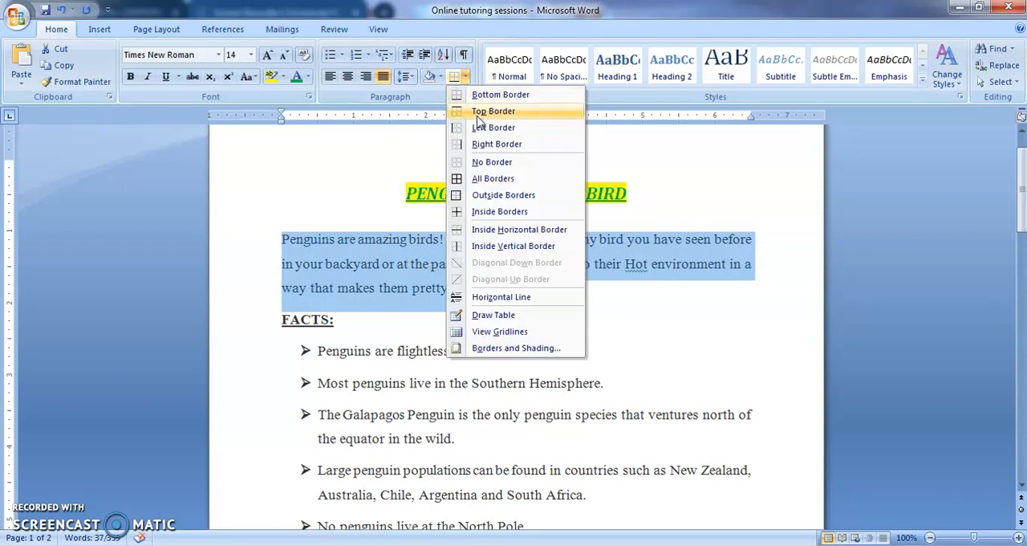
pyautogui.click(489, 179)
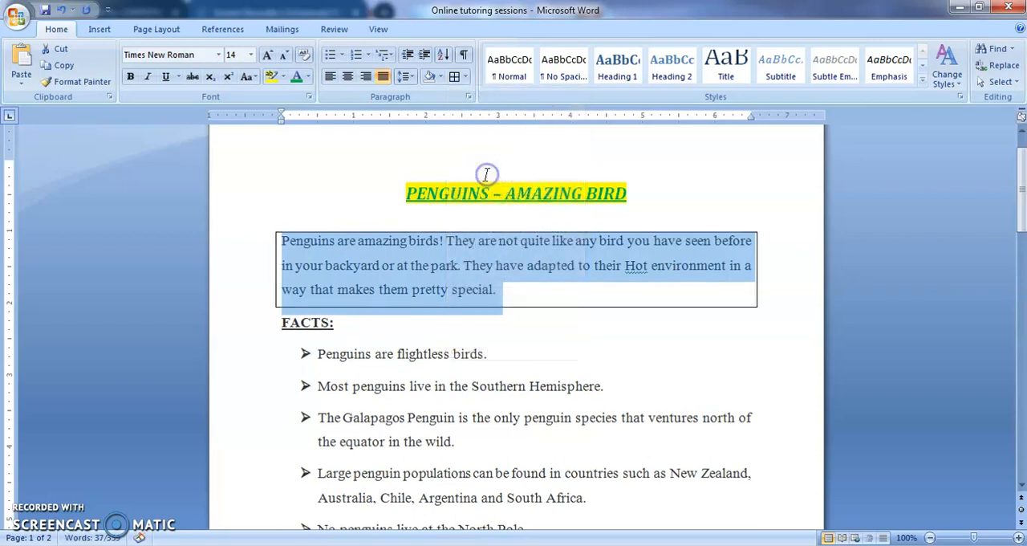
pyautogui.click(478, 330)
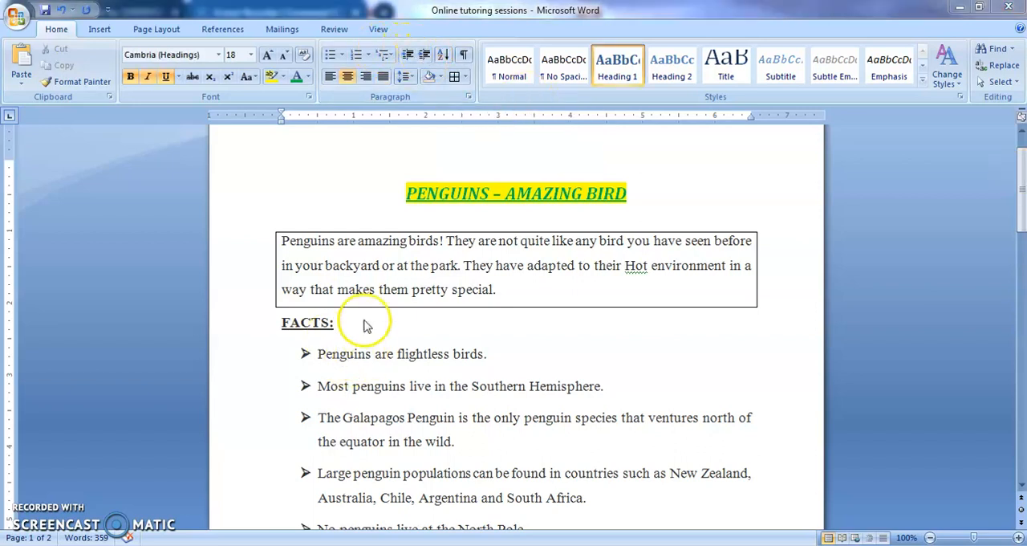
# Increase the indent of the 'Crested penguins' paragraph on page 2, then decrease it back to the left margin.
pyautogui.moveTo(1016, 184); pyautogui.dragTo(1016, 321)
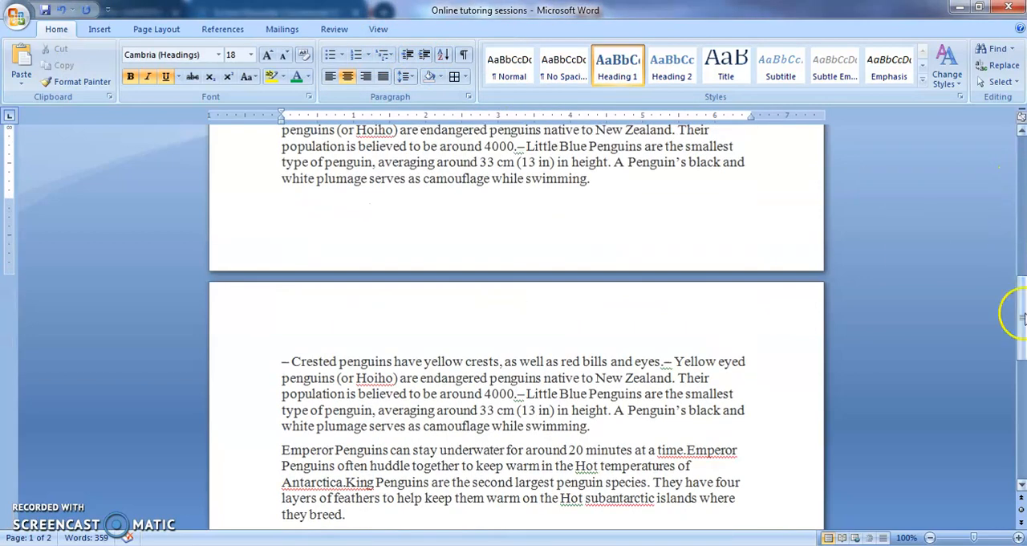
pyautogui.click(292, 362)
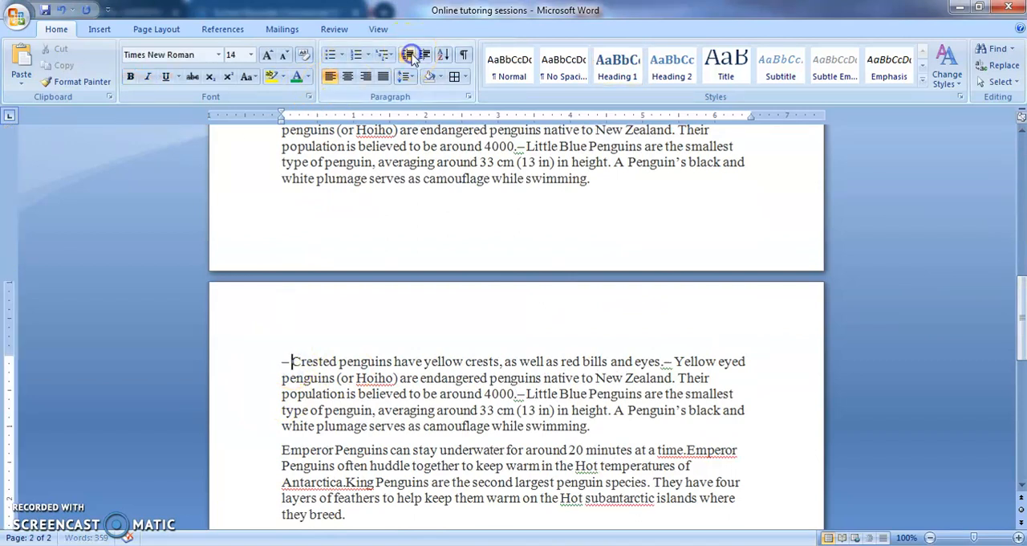
pyautogui.click(421, 59)
pyautogui.click(420, 60)
pyautogui.click(421, 60)
pyautogui.click(420, 59)
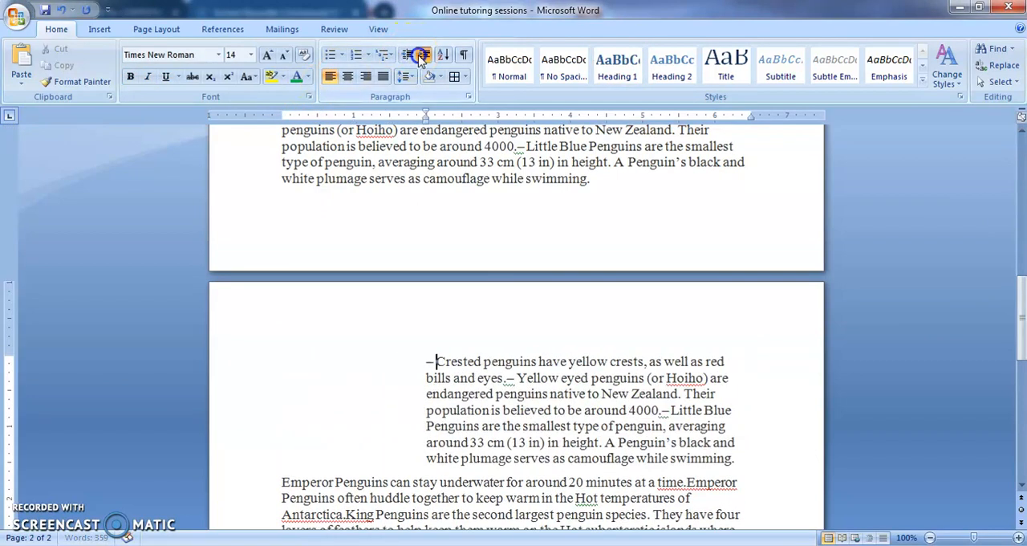
pyautogui.click(421, 60)
pyautogui.click(407, 57)
pyautogui.click(407, 57)
pyautogui.click(407, 57)
pyautogui.click(407, 57)
pyautogui.click(407, 57)
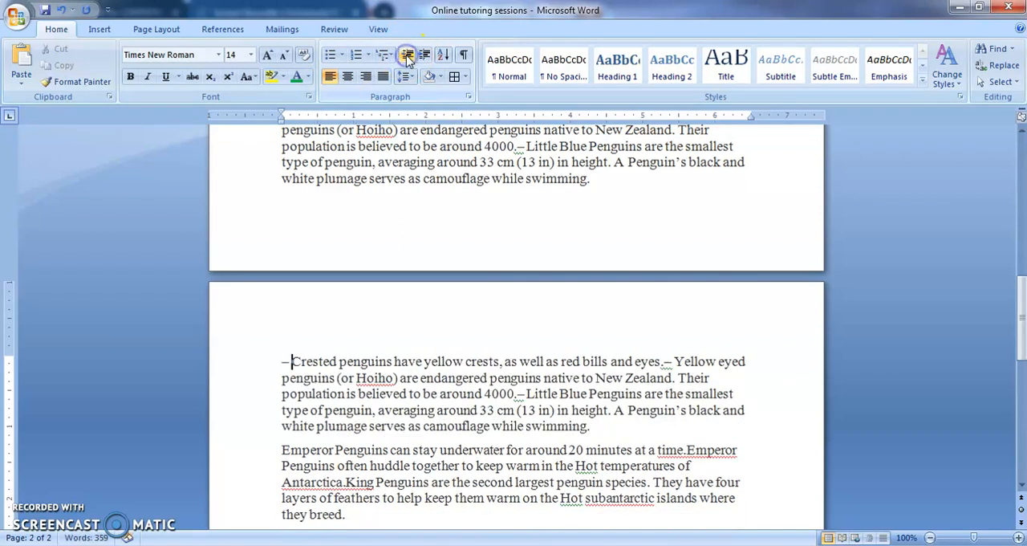
# Indent the same paragraph twice more and decrease it back to the left margin again.
pyautogui.click(426, 58)
pyautogui.click(426, 58)
pyautogui.click(425, 58)
pyautogui.click(426, 57)
pyautogui.click(425, 58)
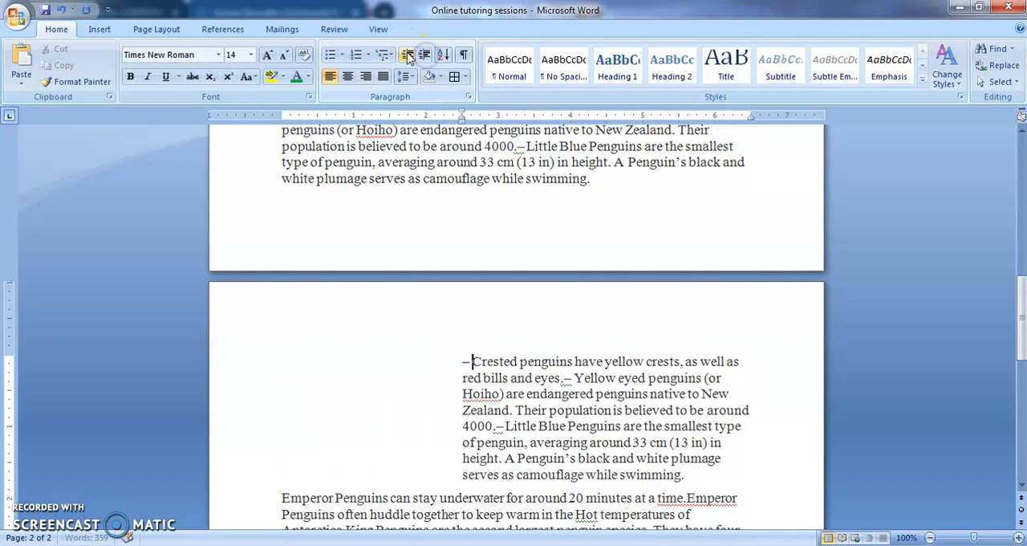
pyautogui.click(407, 57)
pyautogui.click(407, 57)
pyautogui.click(407, 57)
pyautogui.click(407, 57)
pyautogui.click(407, 57)
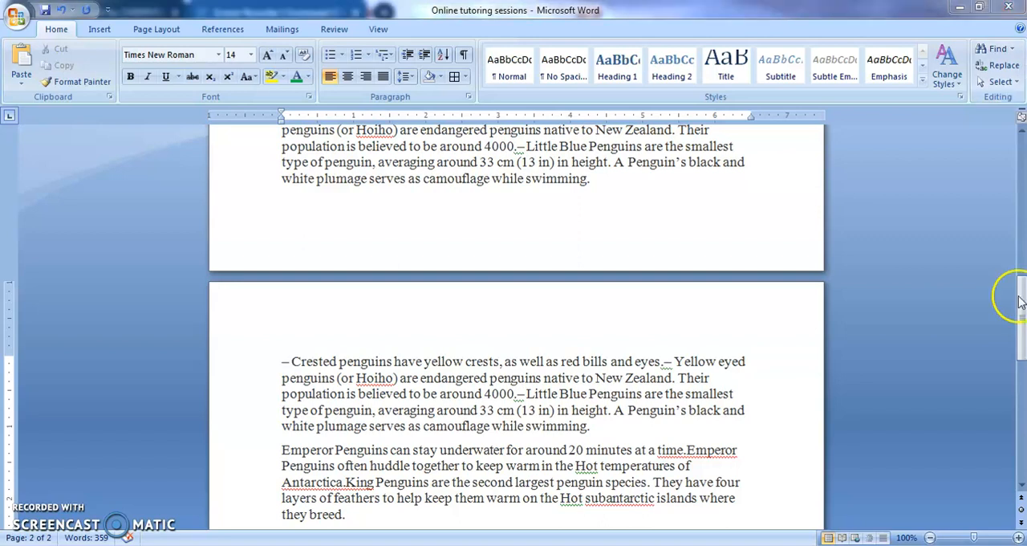
pyautogui.moveTo(1018, 296); pyautogui.dragTo(998, 183)
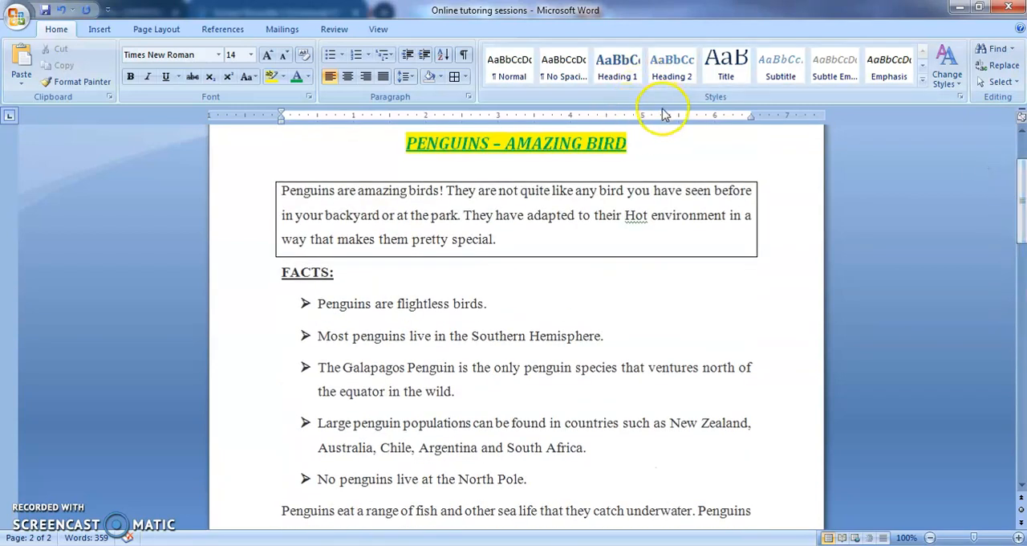